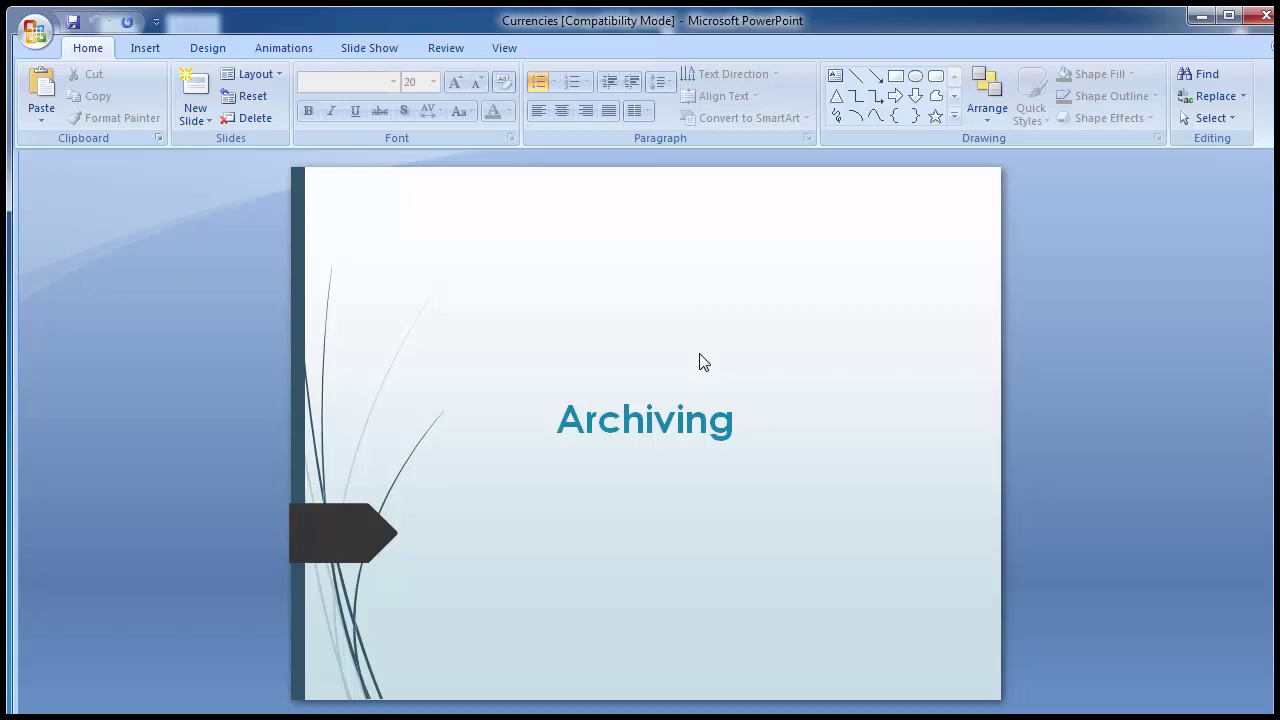
Advance to the Overview slide and keep the current Windows color scheme without showing the performance message again.
scroll(700, 362, down, 1)
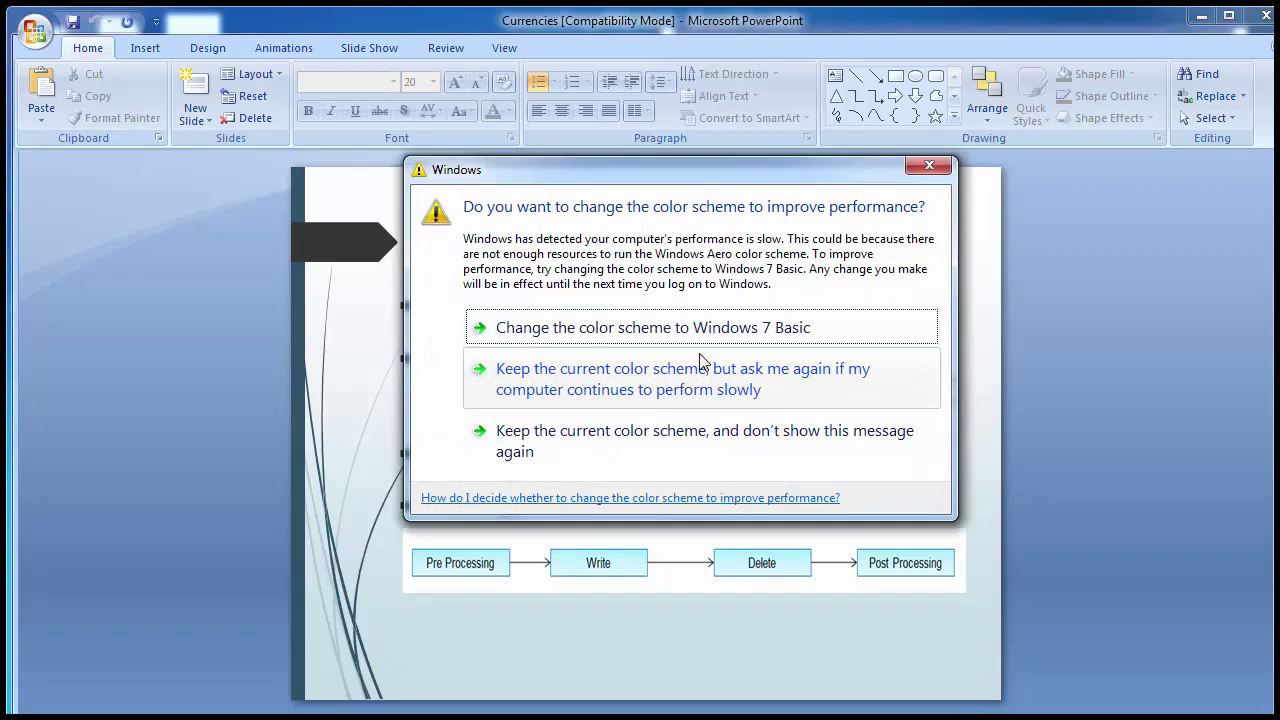
click(697, 433)
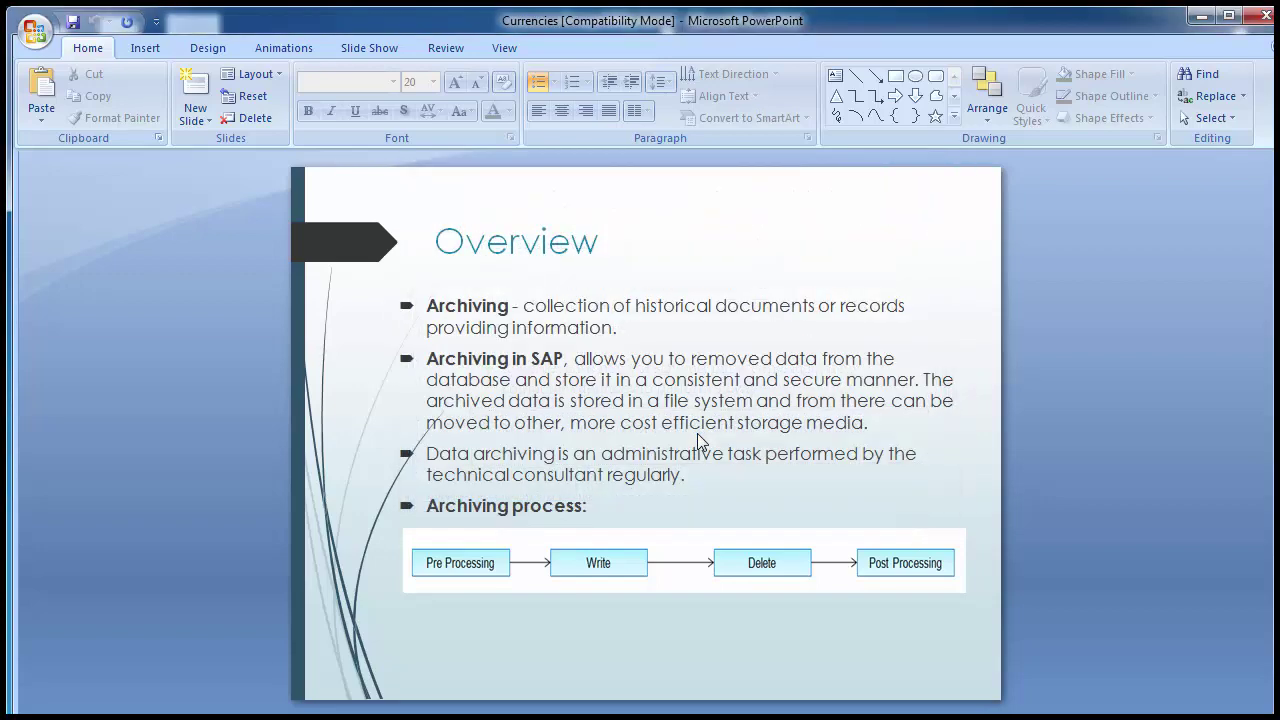
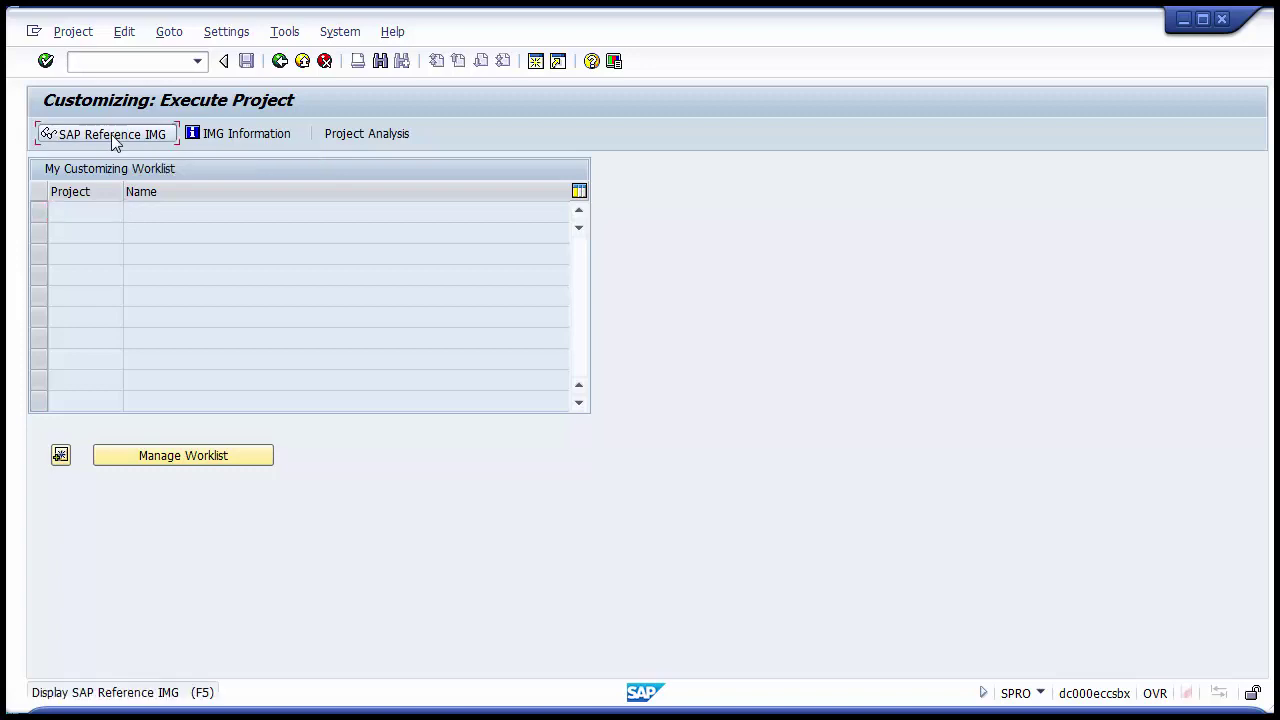
Display the SAP Reference IMG and expand Financial Accounting (New) and its Financial Accounting Global Settings (New) node.
click(111, 134)
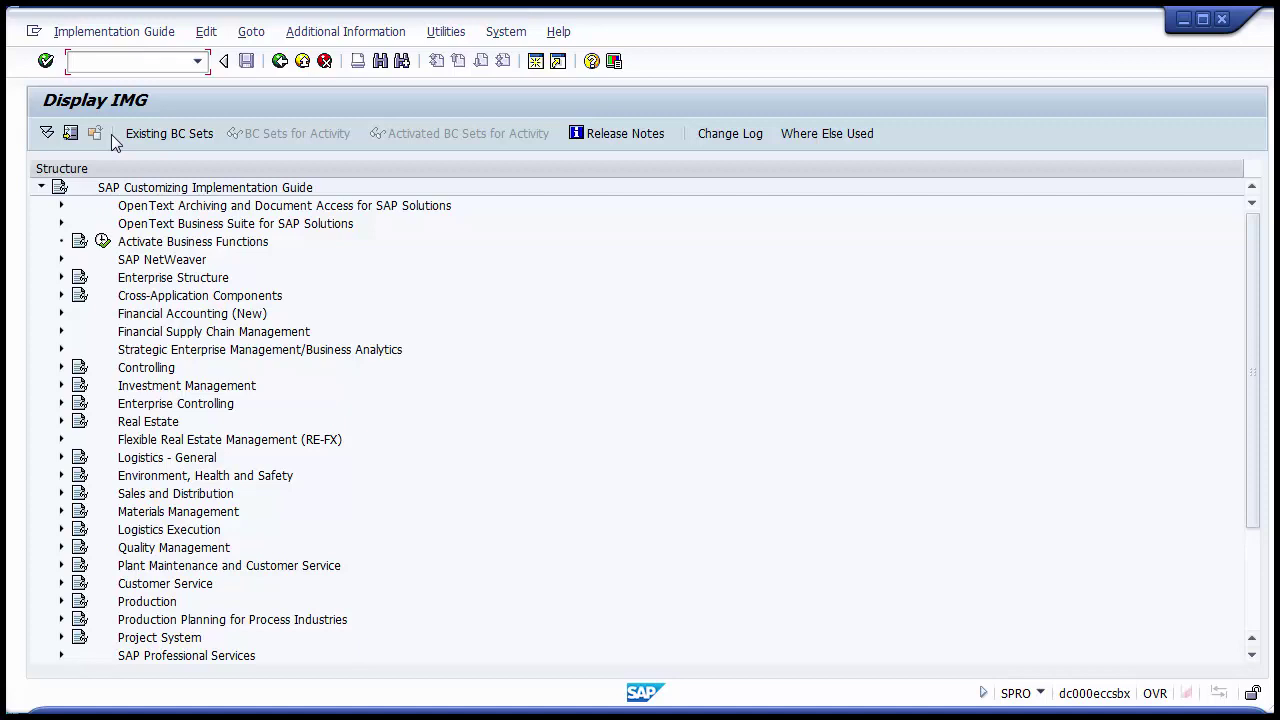
click(180, 316)
click(62, 315)
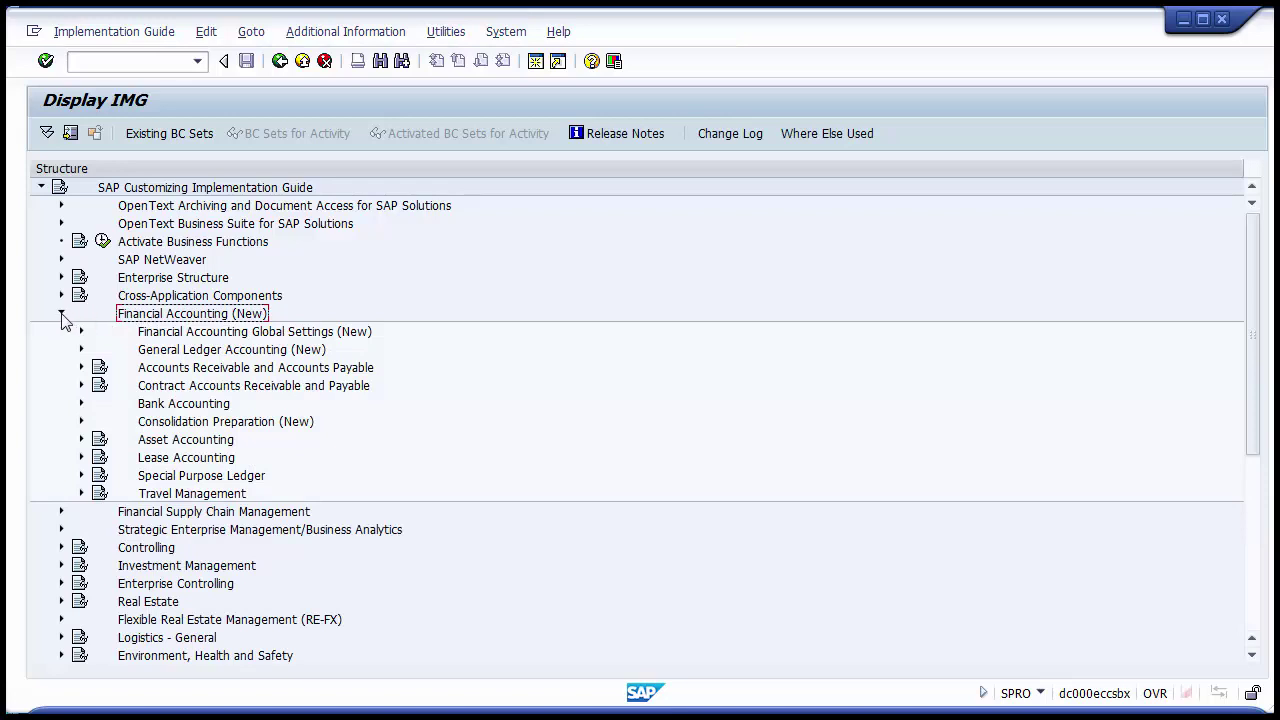
click(177, 335)
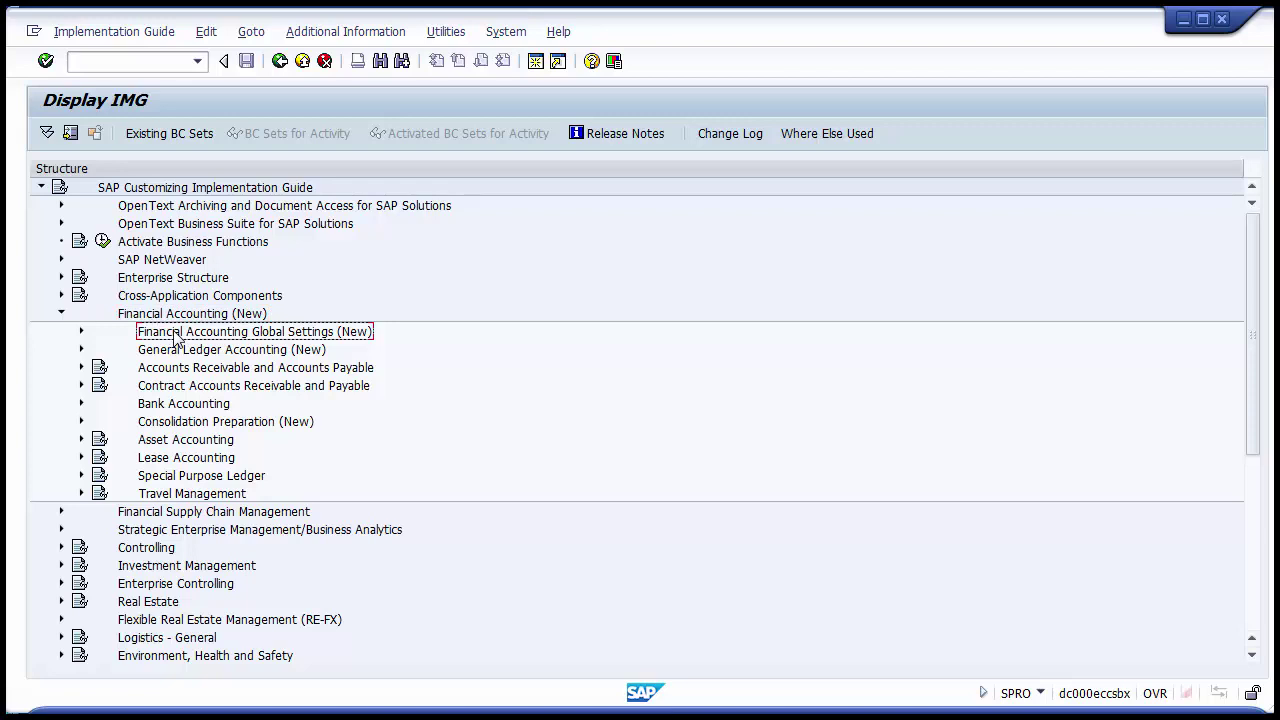
click(83, 338)
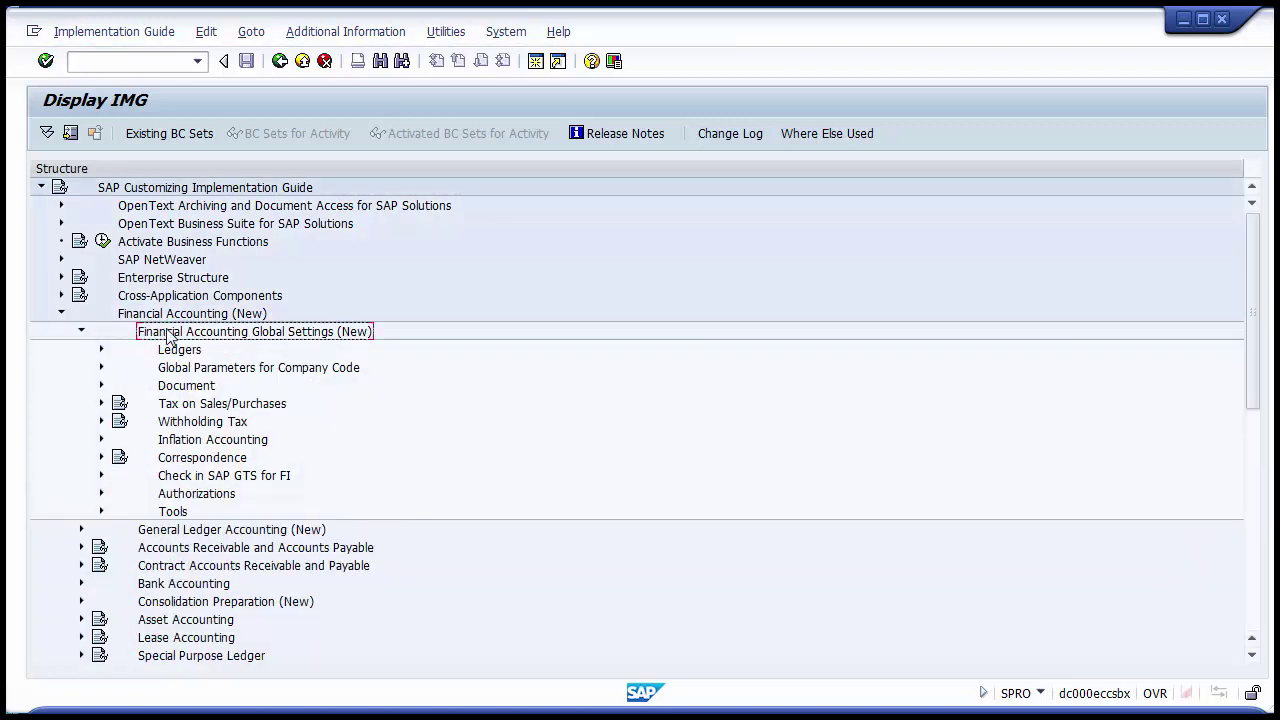
click(166, 316)
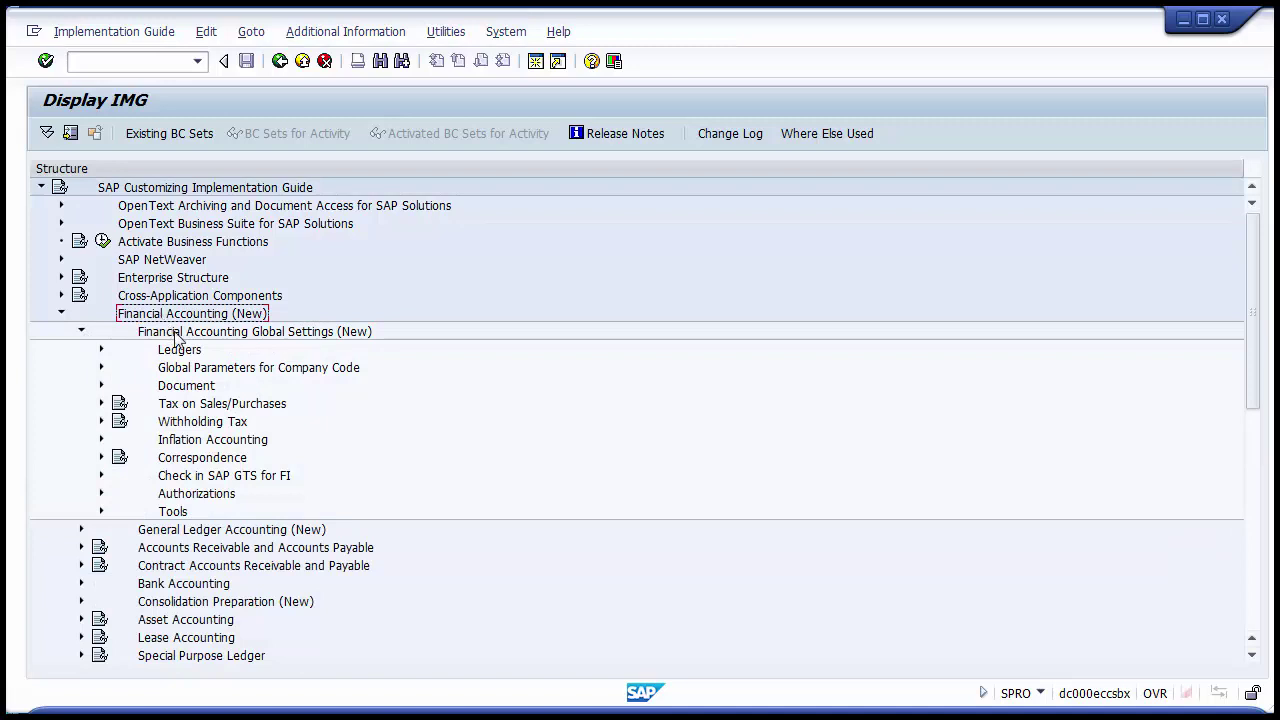
click(177, 335)
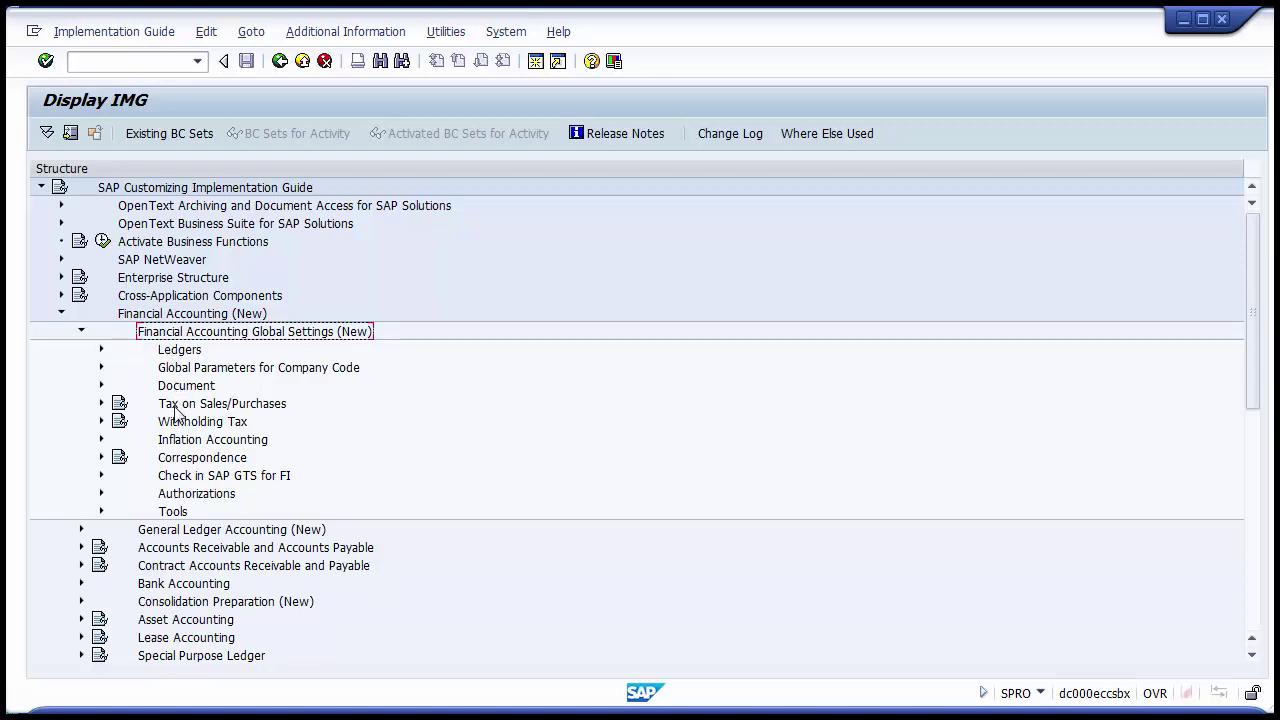
Expand Tools under the global settings, followed by Archiving and Accounting Document Archiving, to list the archiving activities.
click(172, 512)
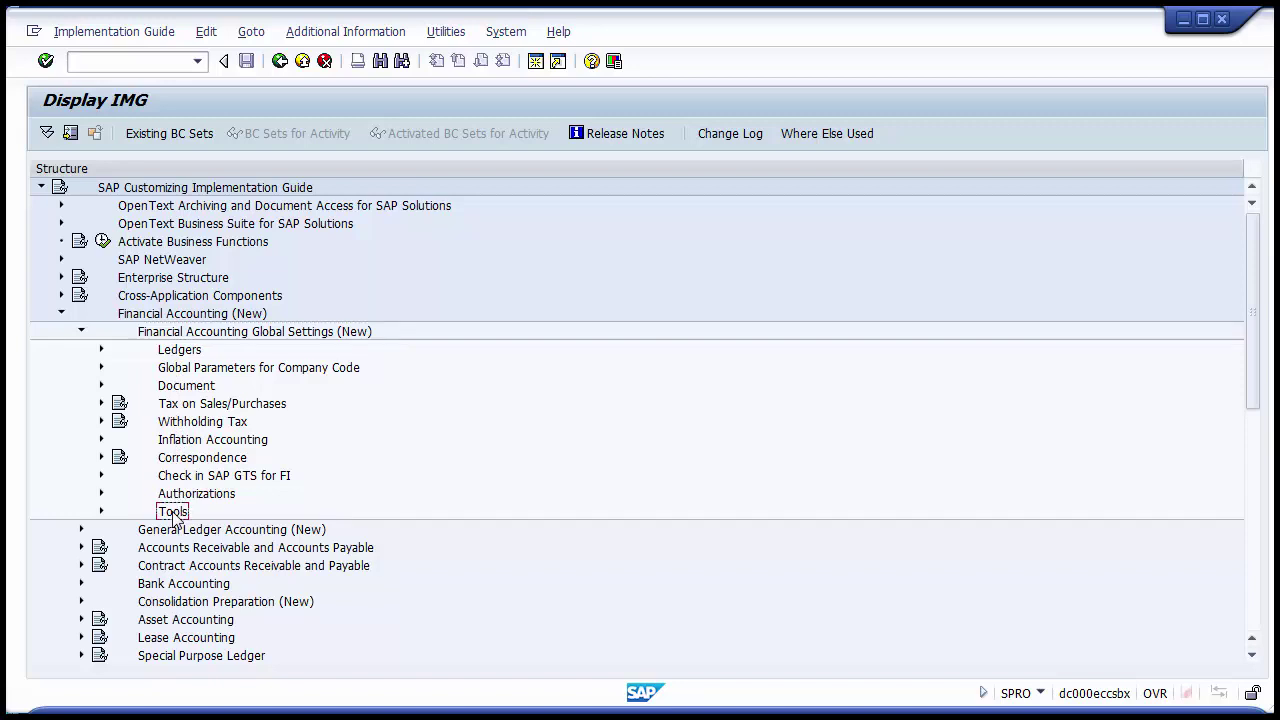
click(102, 512)
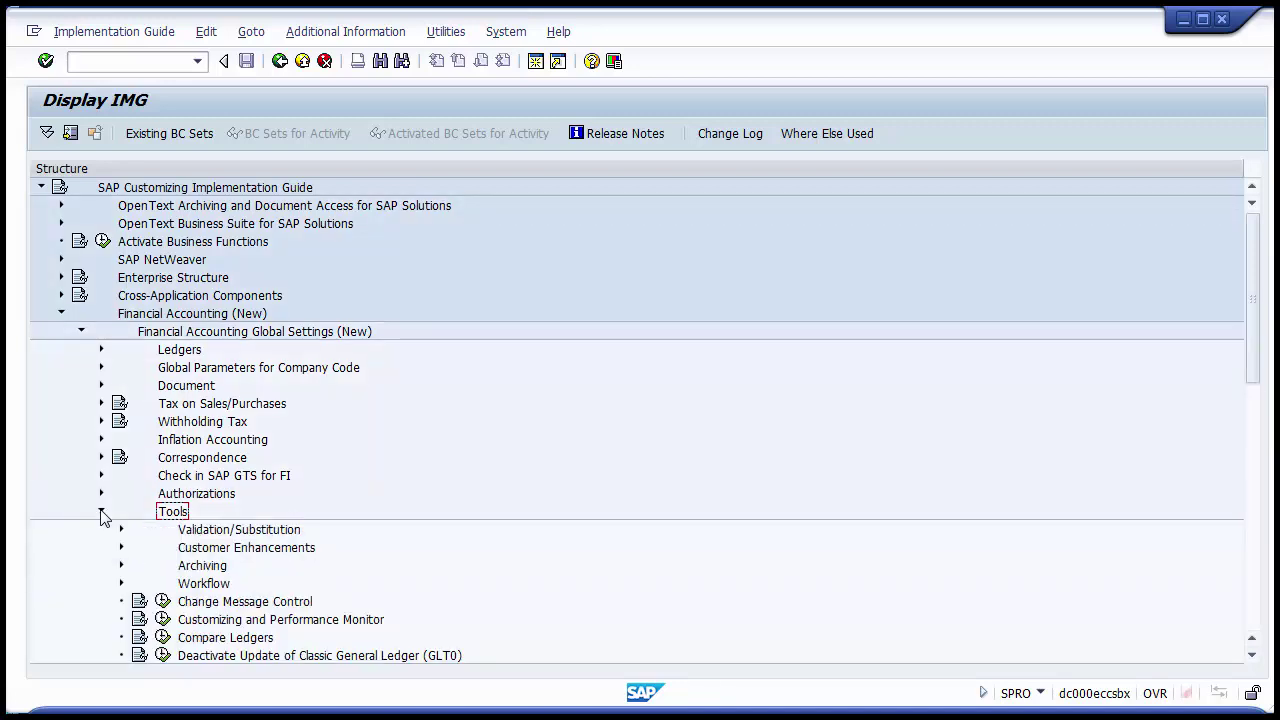
click(205, 533)
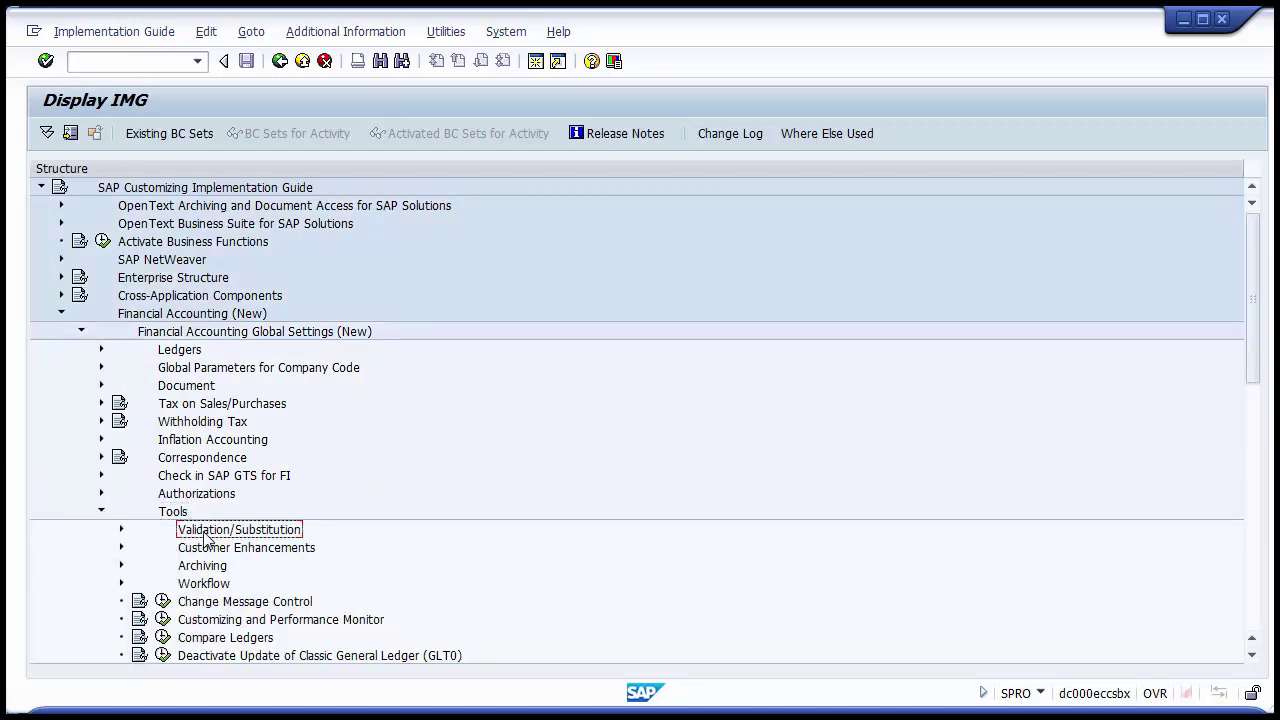
key(Down)
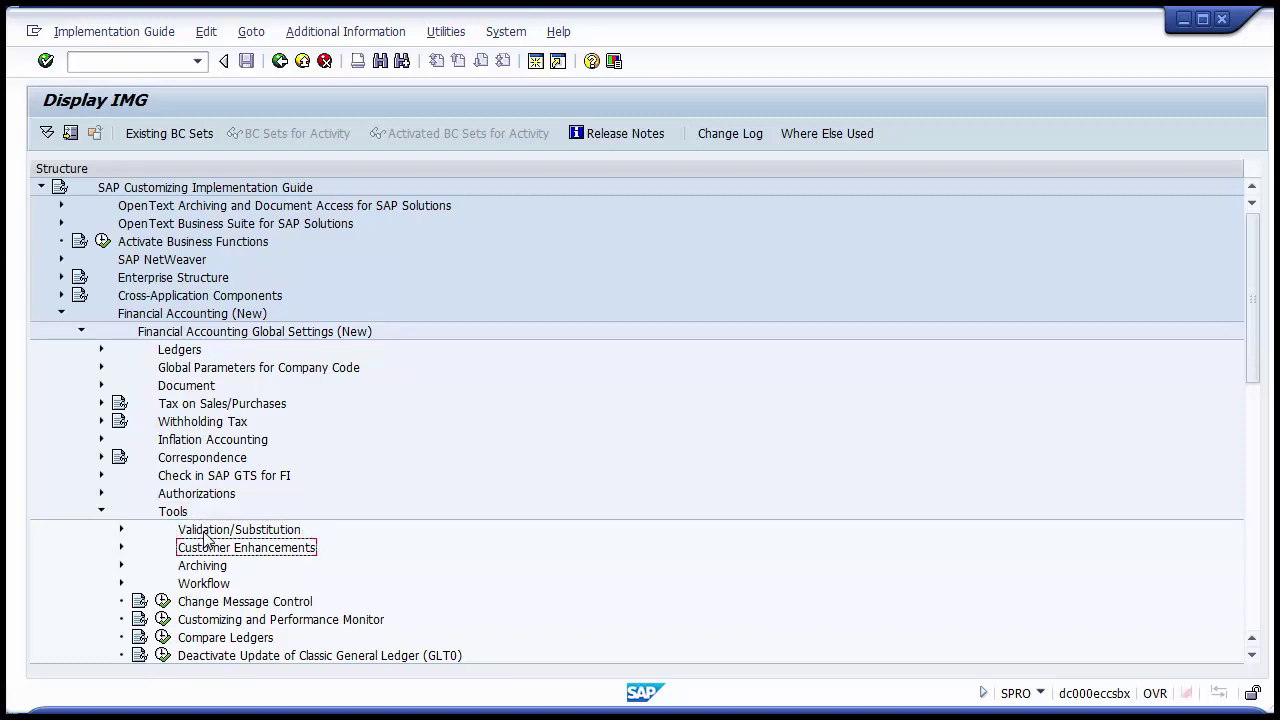
key(Down)
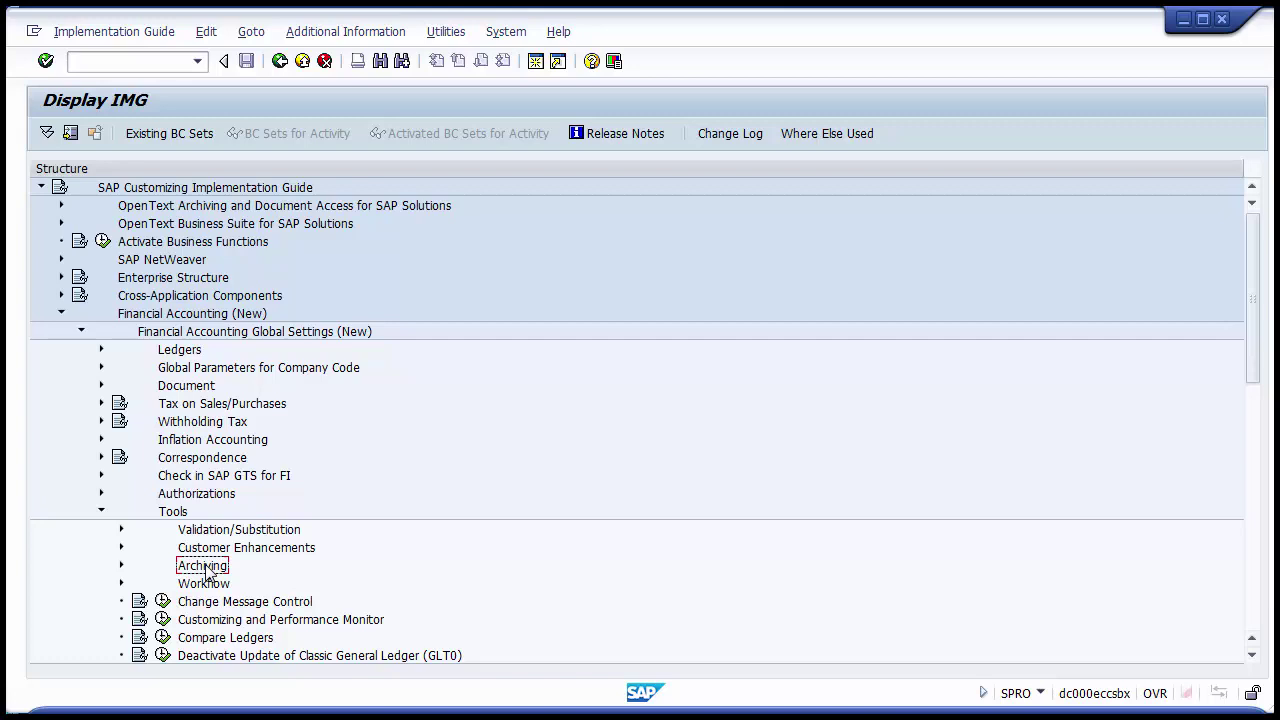
click(121, 566)
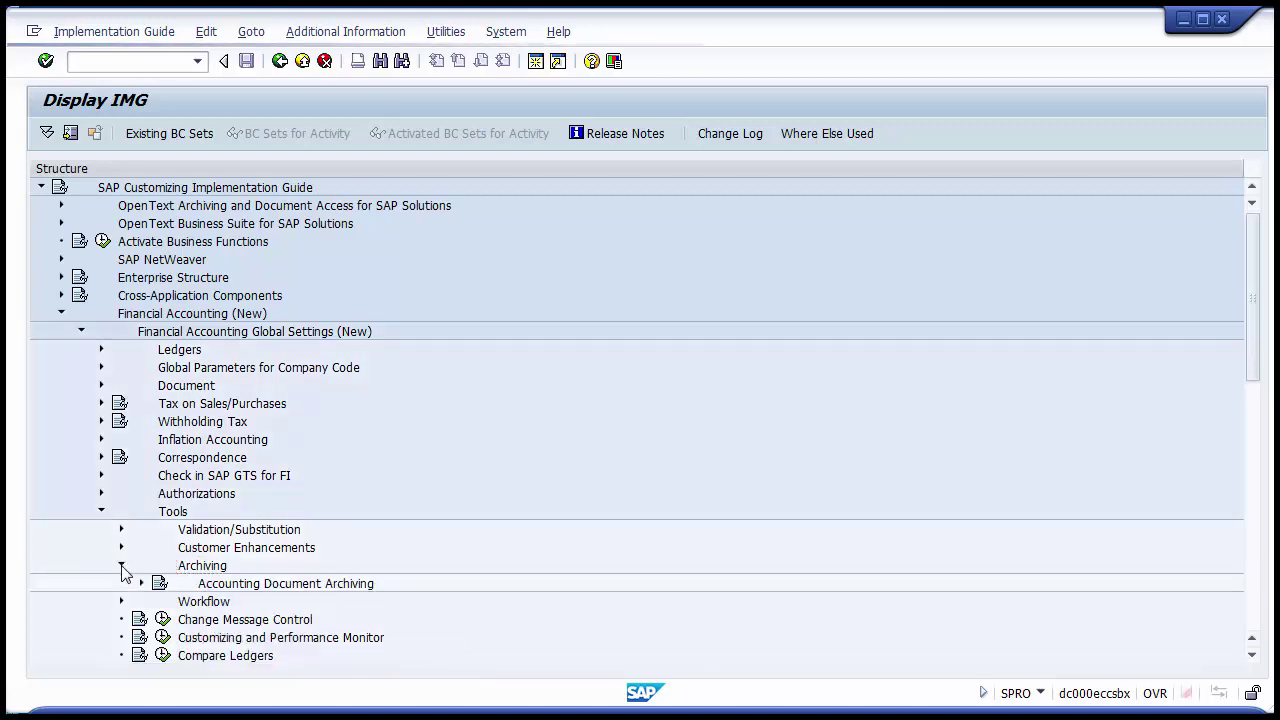
click(221, 588)
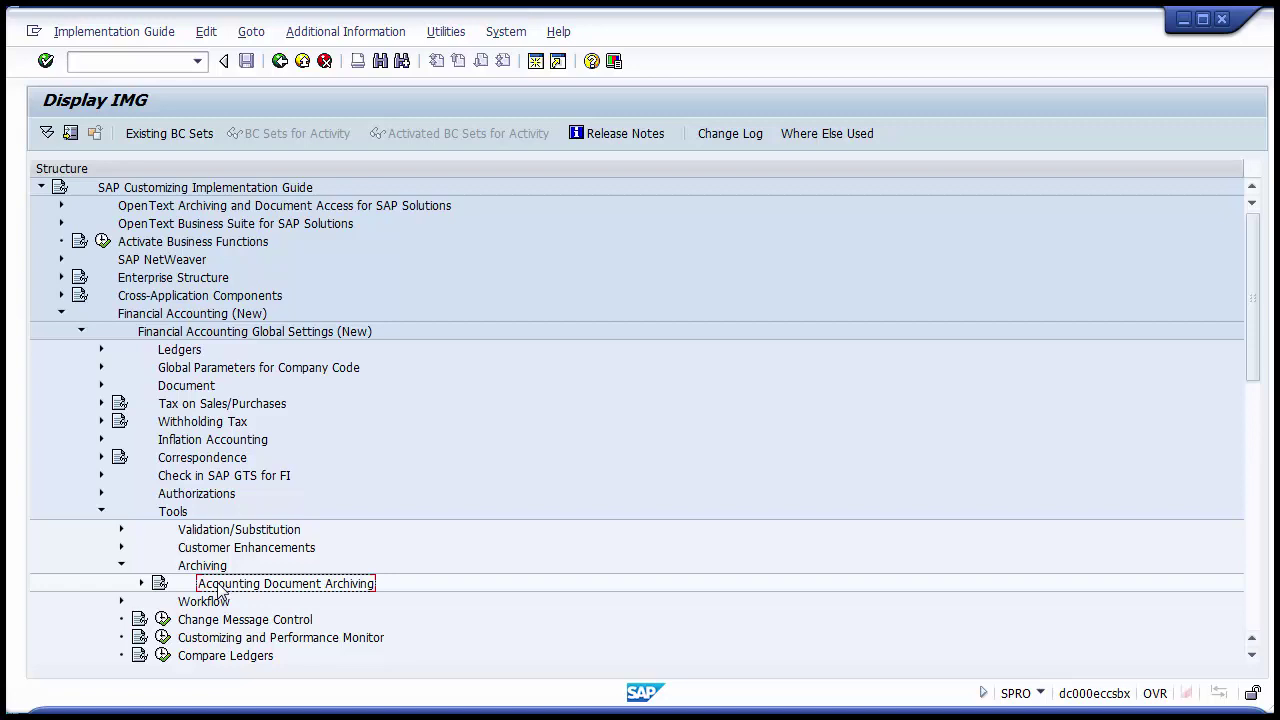
click(141, 584)
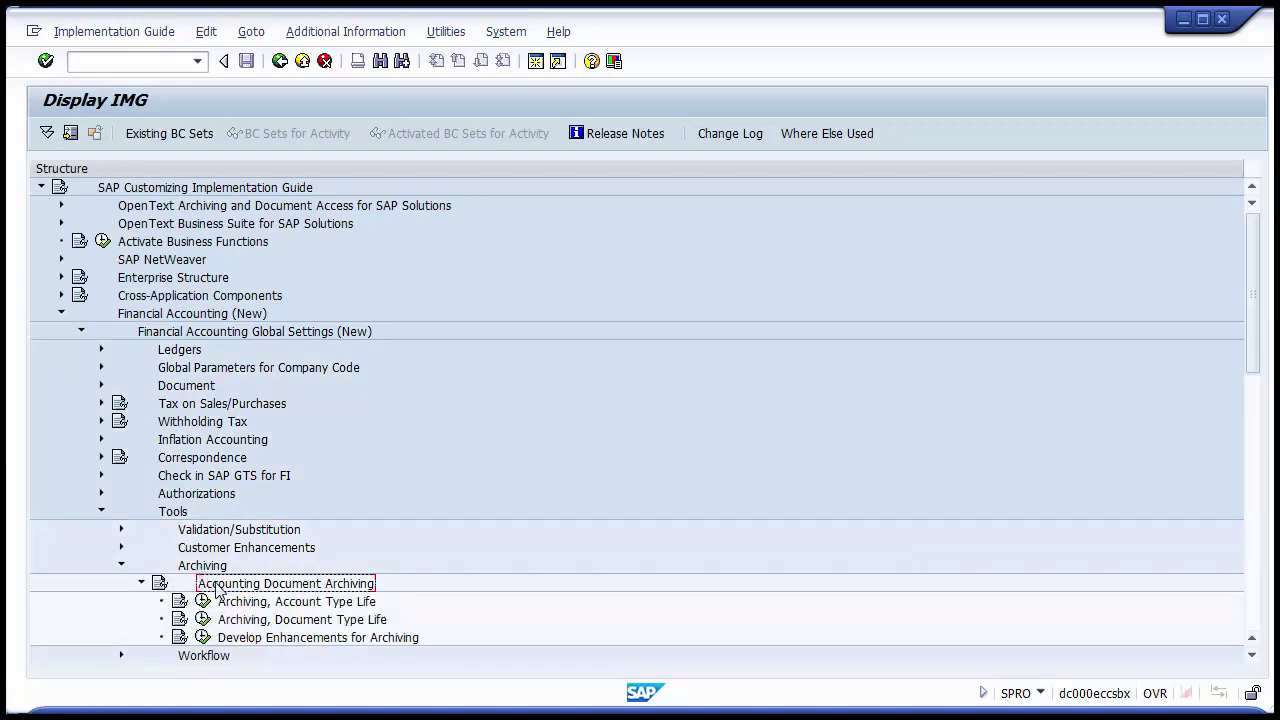
Review the archiving activities and retrace the path from Financial Accounting (New) through Tools and Archiving to Accounting Document Archiving.
click(254, 606)
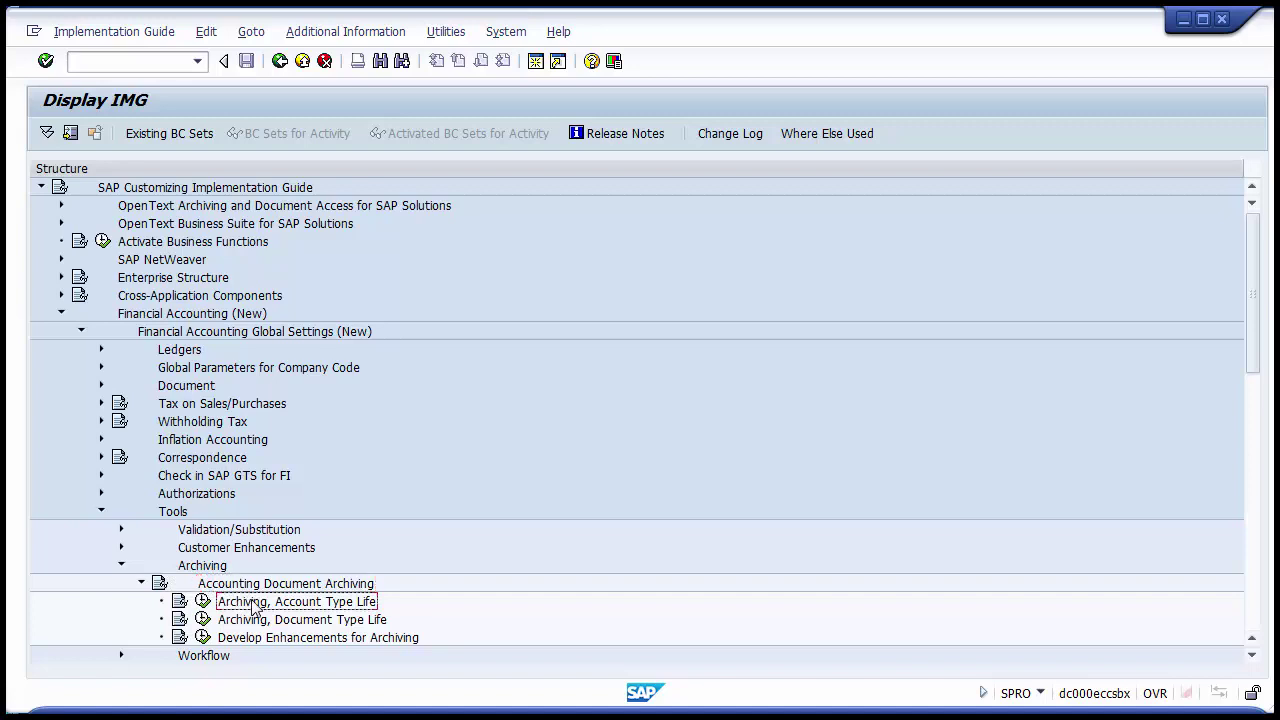
key(Down)
key(Down)
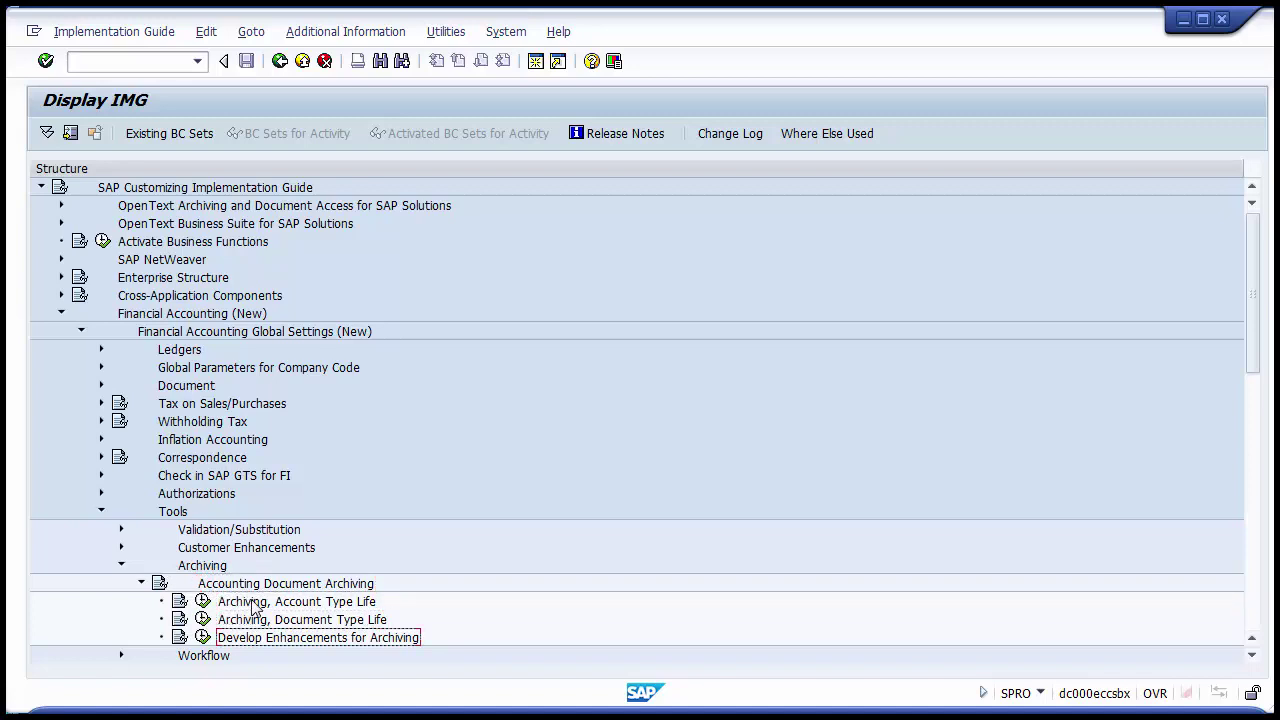
key(Up)
key(Up)
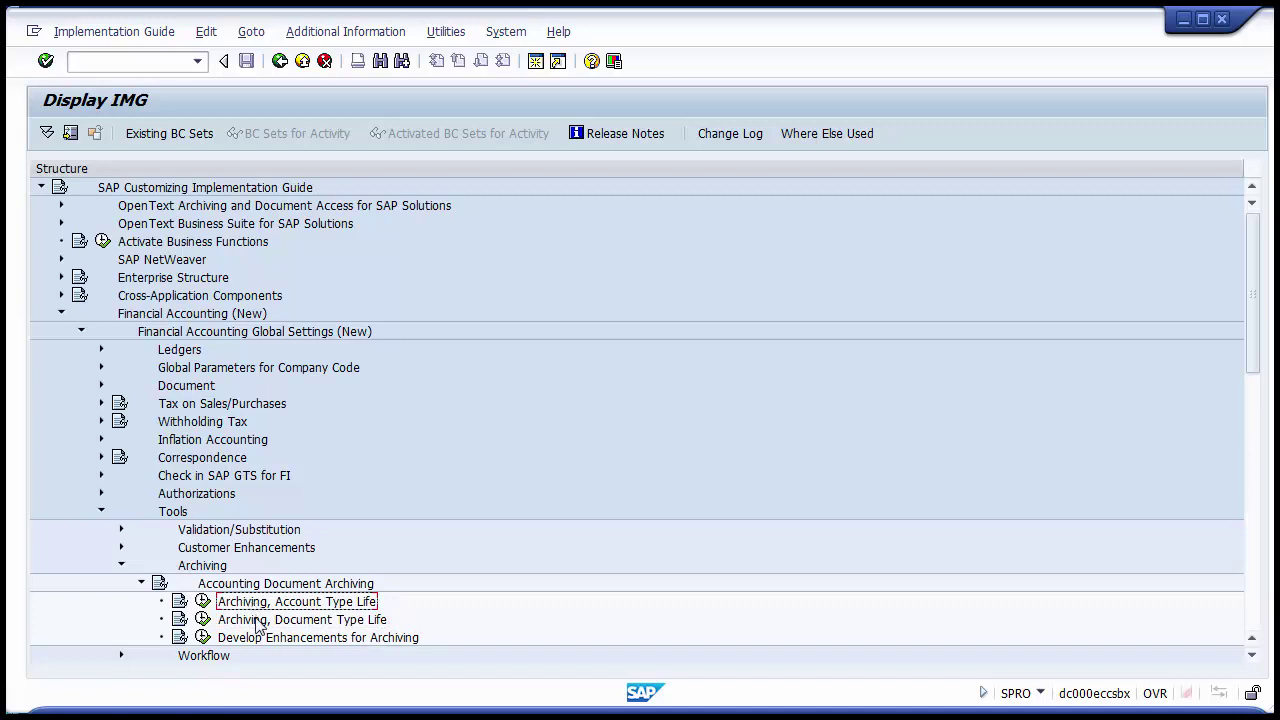
click(257, 621)
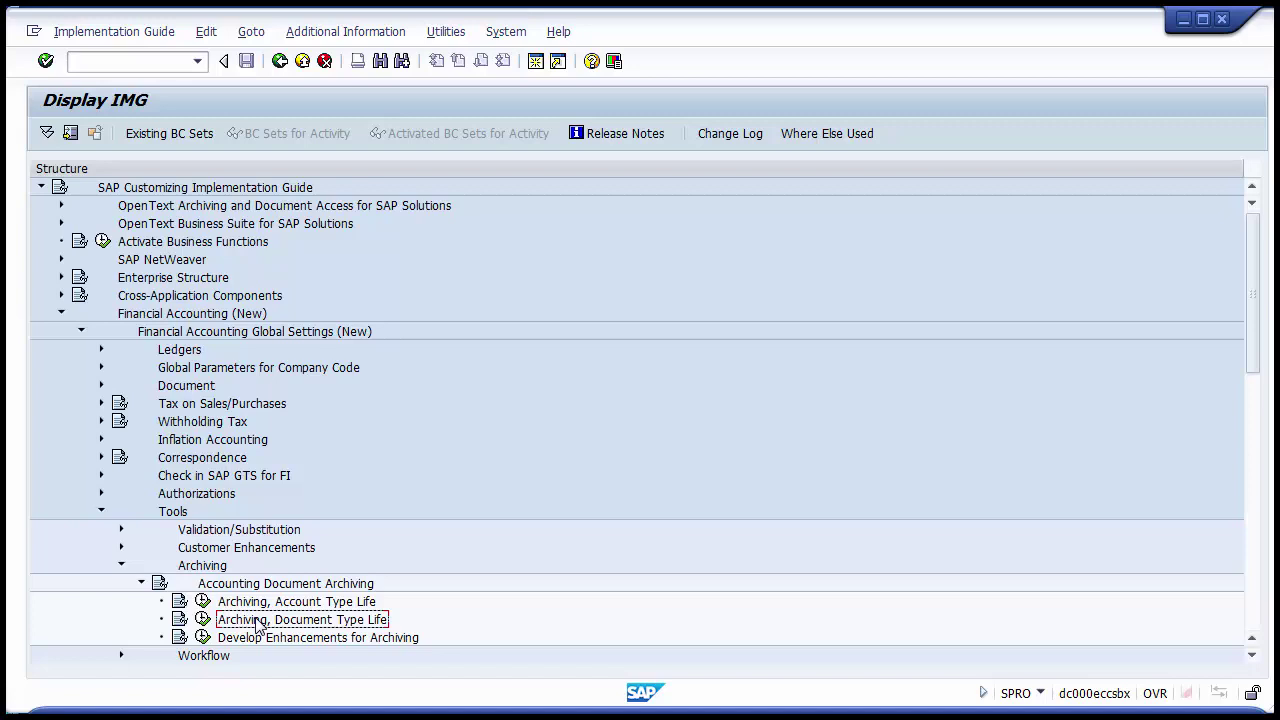
click(138, 316)
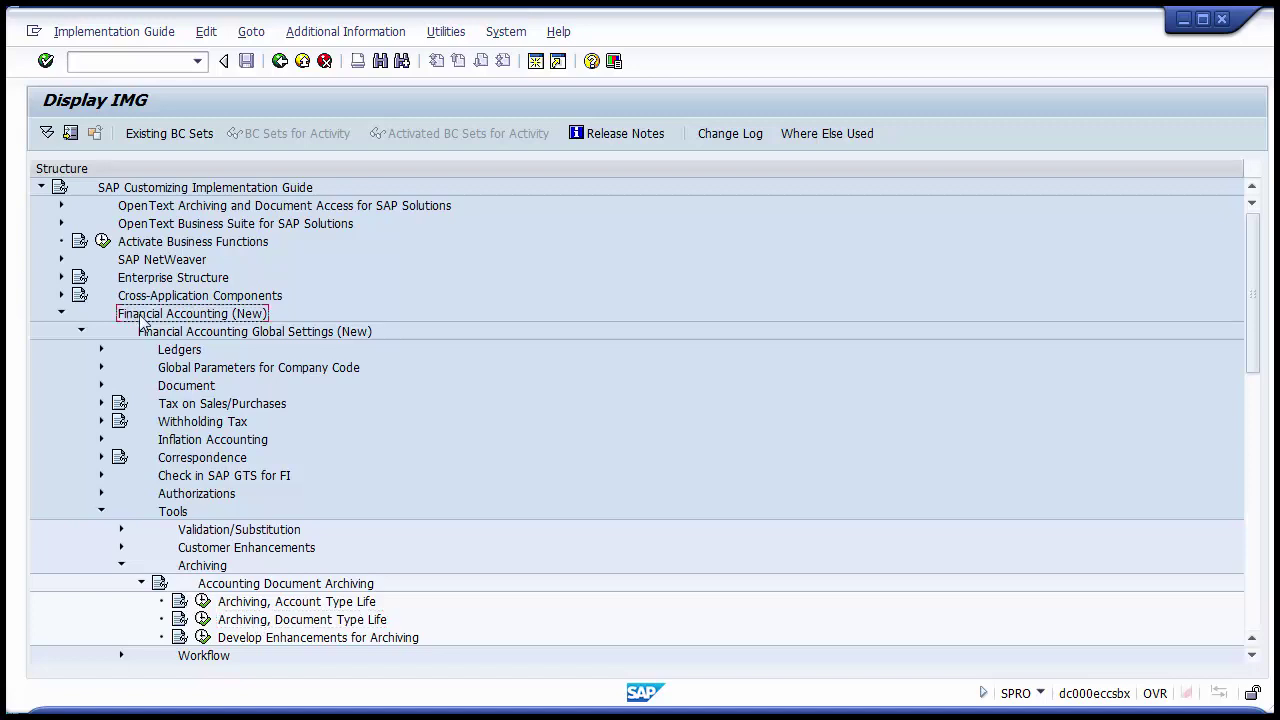
click(200, 334)
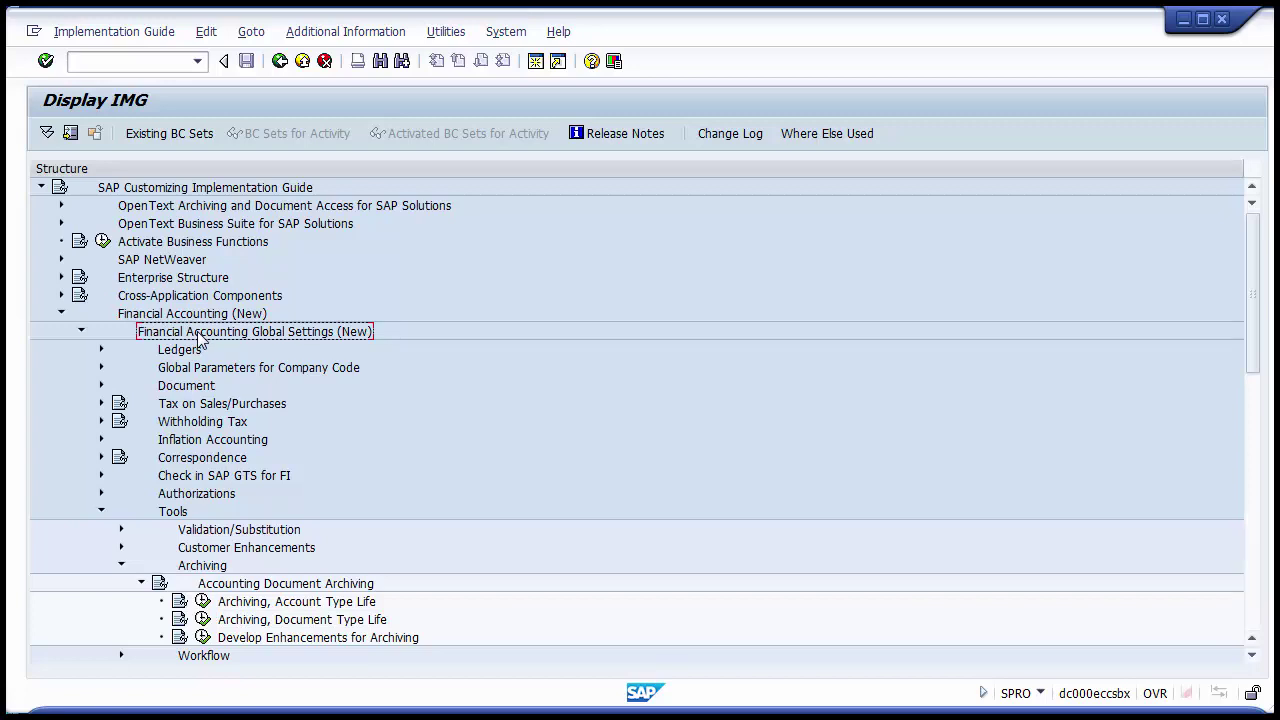
click(174, 512)
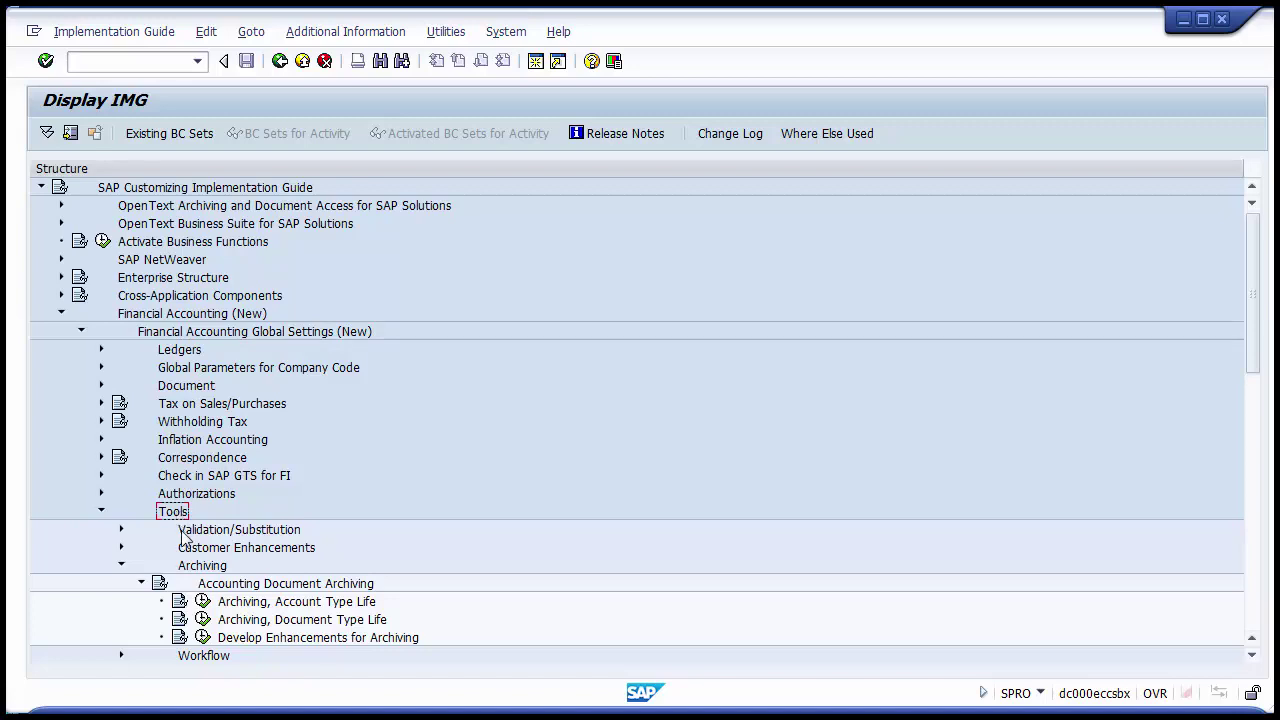
click(197, 570)
click(224, 588)
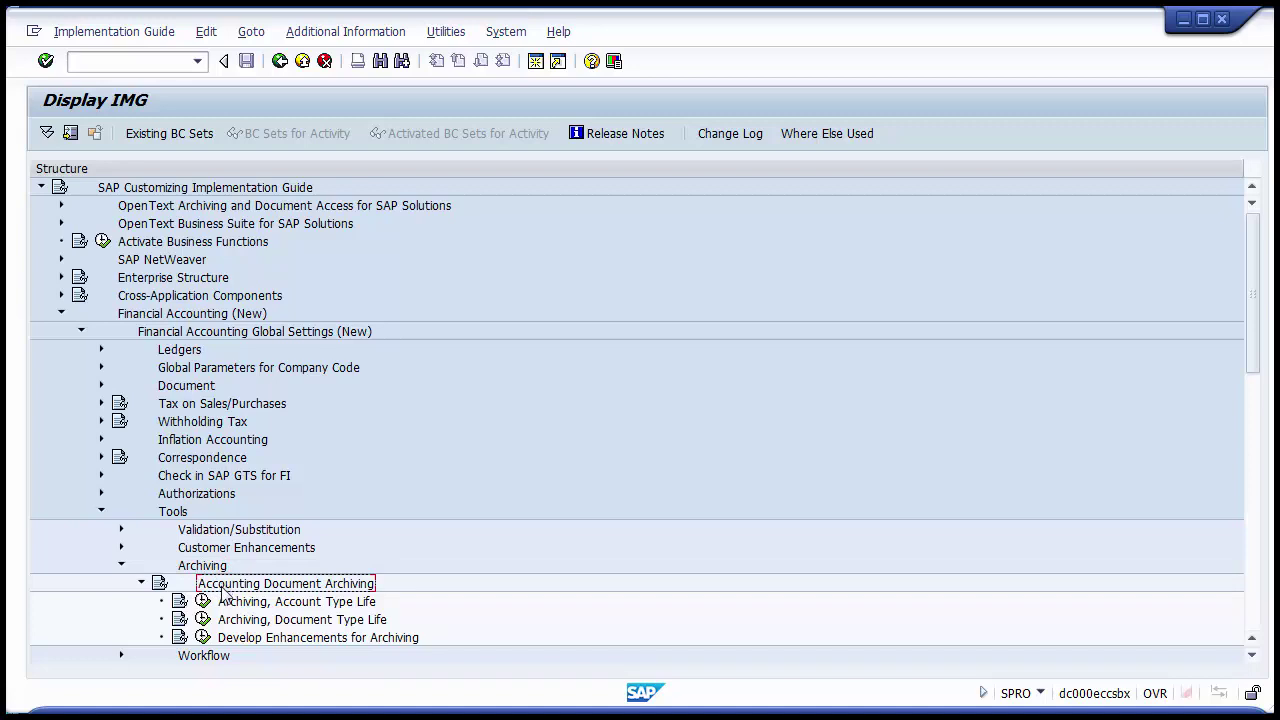
Go through the Account Type Life, Document Type Life and Develop Enhancements for Archiving activities one by one.
click(229, 607)
key(Down)
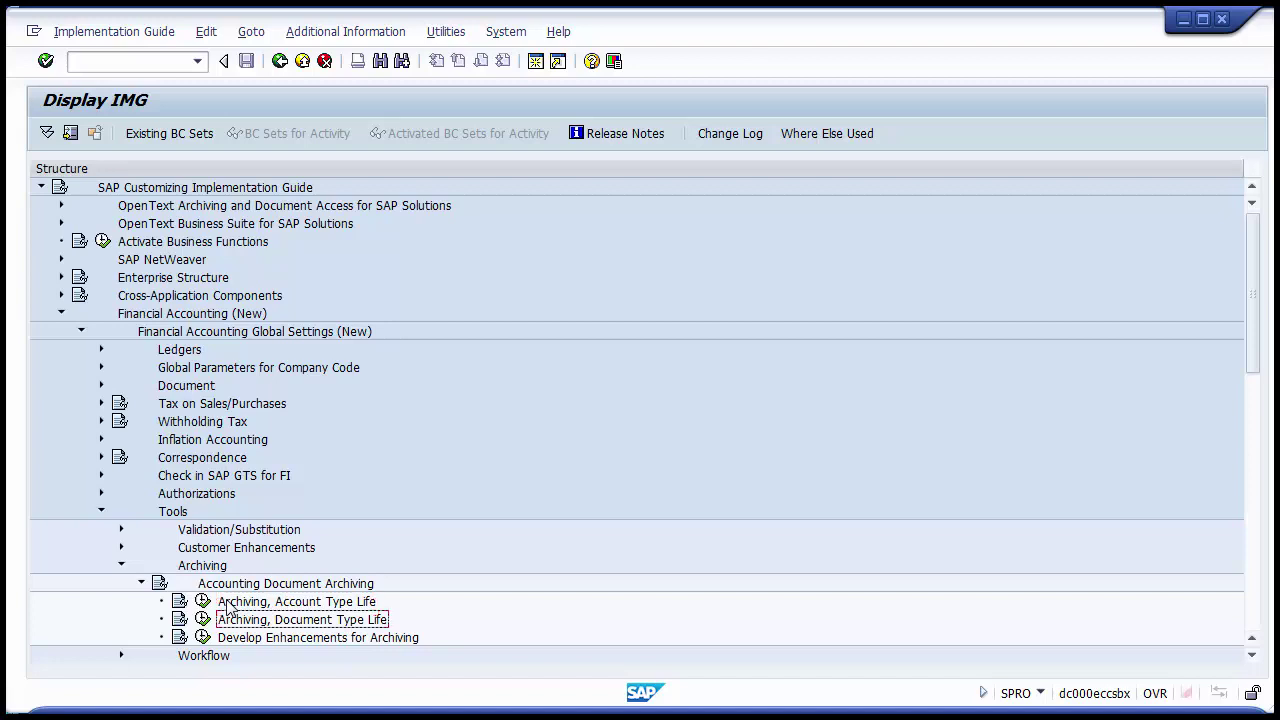
key(Down)
key(Up)
key(Up)
key(Down)
key(Down)
key(Up)
key(Up)
key(Down)
key(Down)
key(Up)
key(Up)
key(Up)
key(Down)
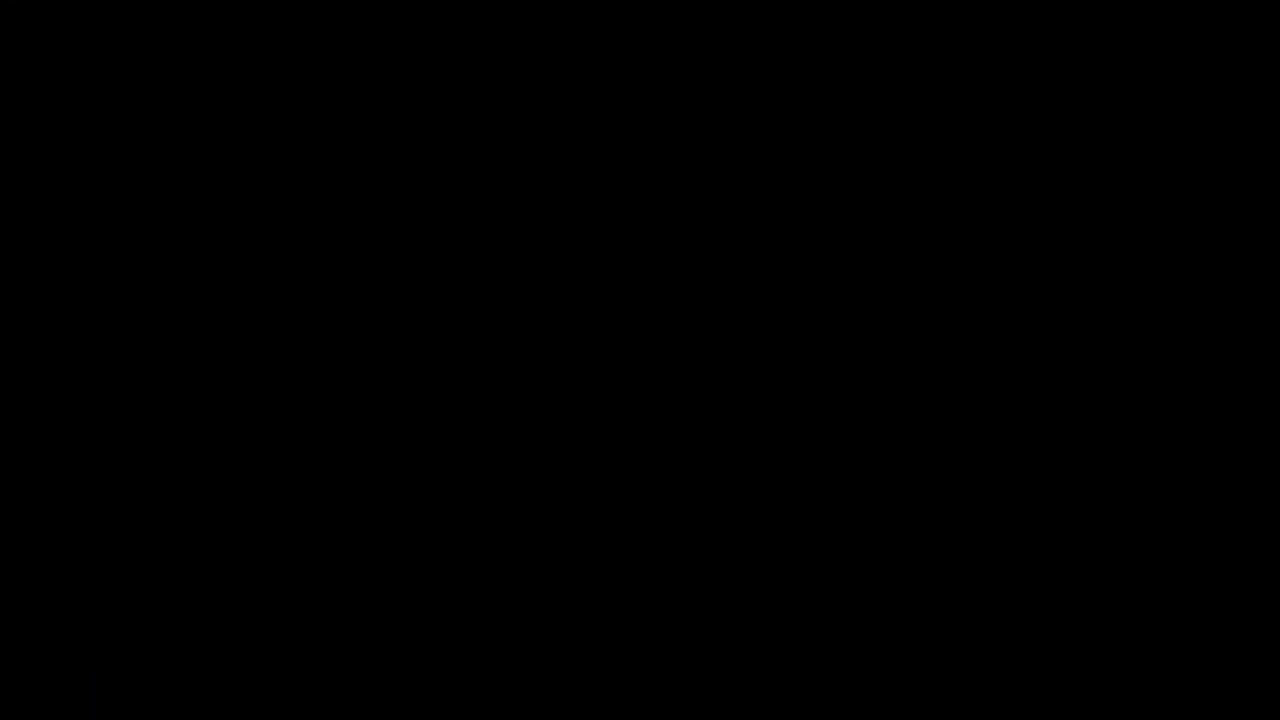
Execute the Archiving, Account Type Life activity to open the Document Archiving: Account Life overview.
click(203, 603)
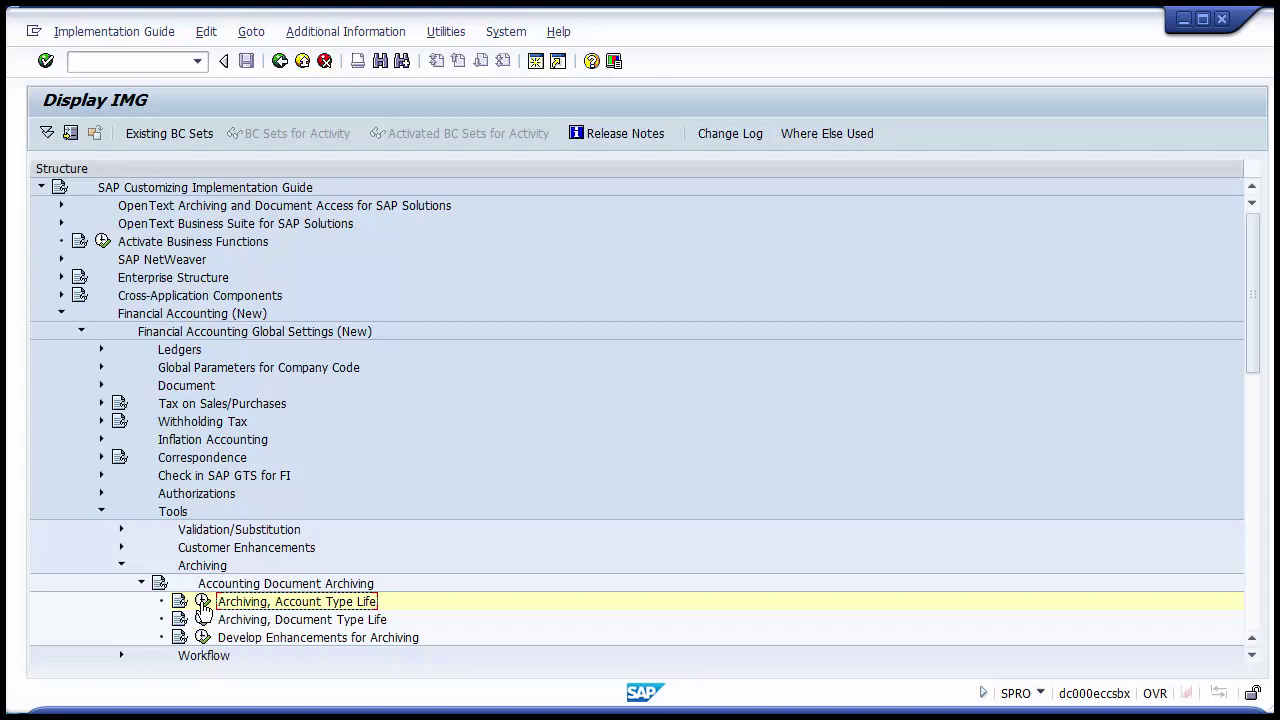
click(203, 603)
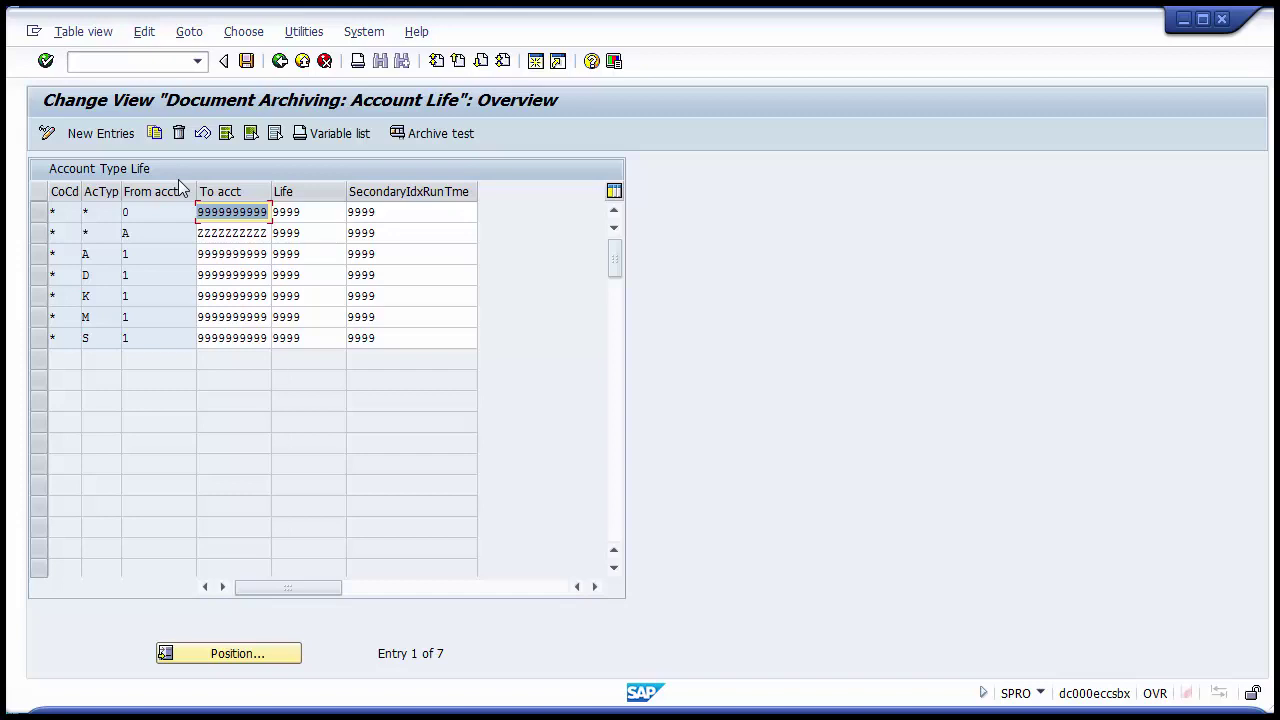
Examine the company code, account type, account range and secondary index run time values in the Account Type Life entries.
click(383, 215)
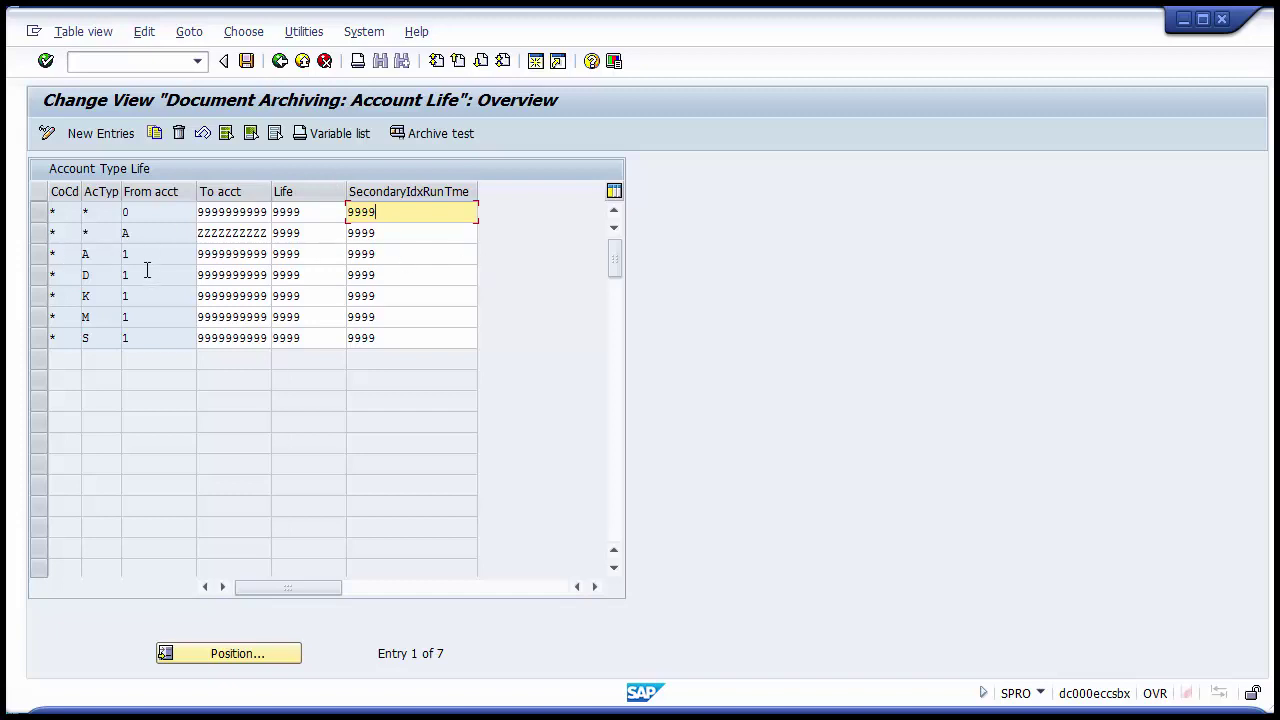
click(68, 254)
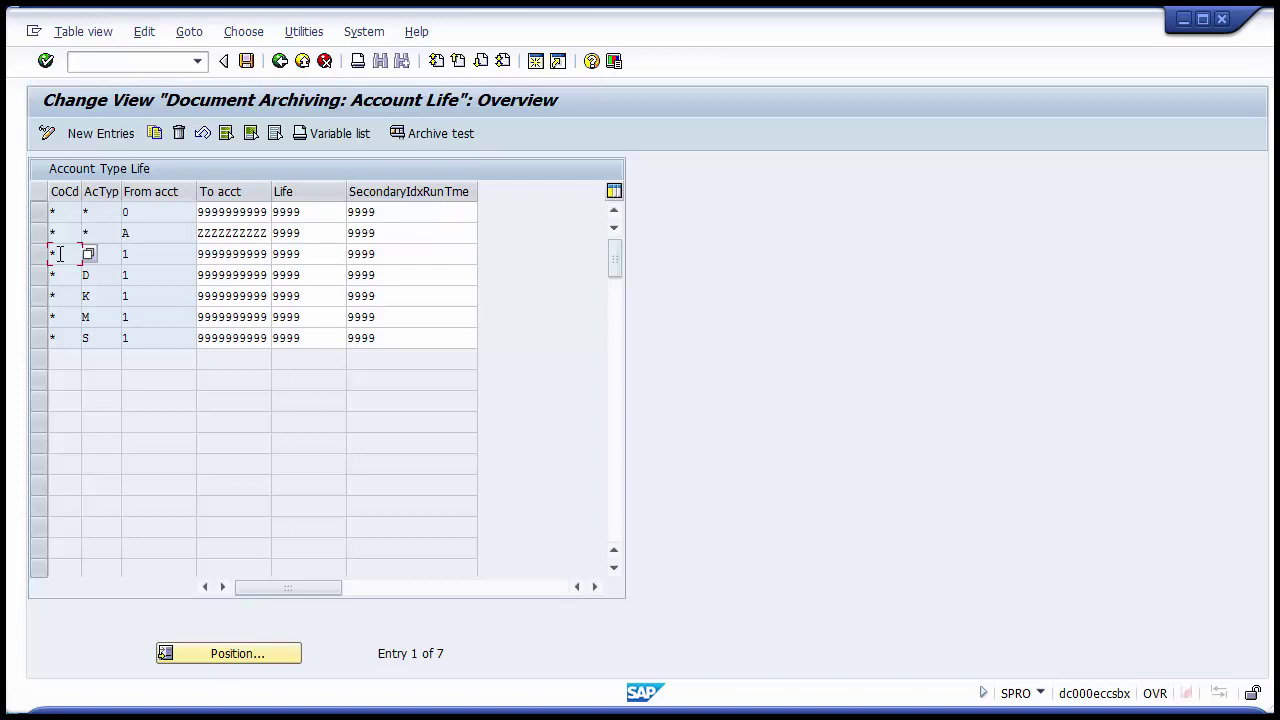
click(145, 234)
click(148, 256)
click(107, 257)
click(172, 252)
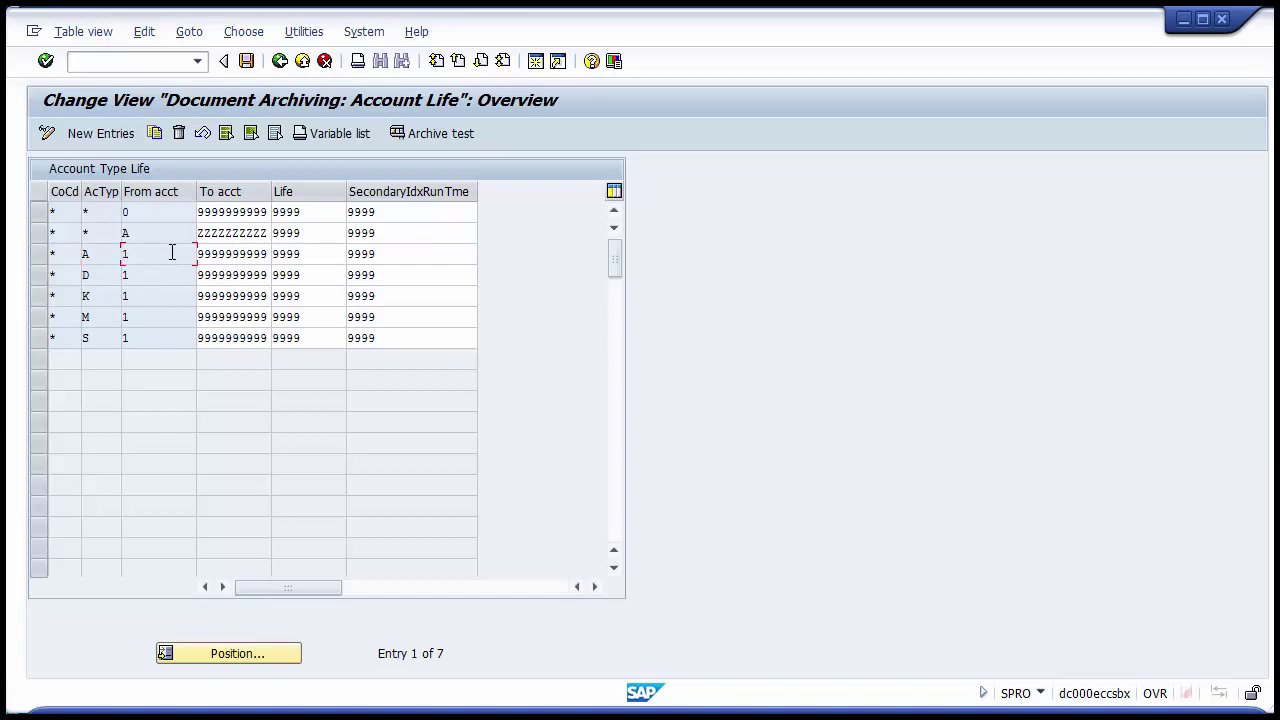
double_click(228, 252)
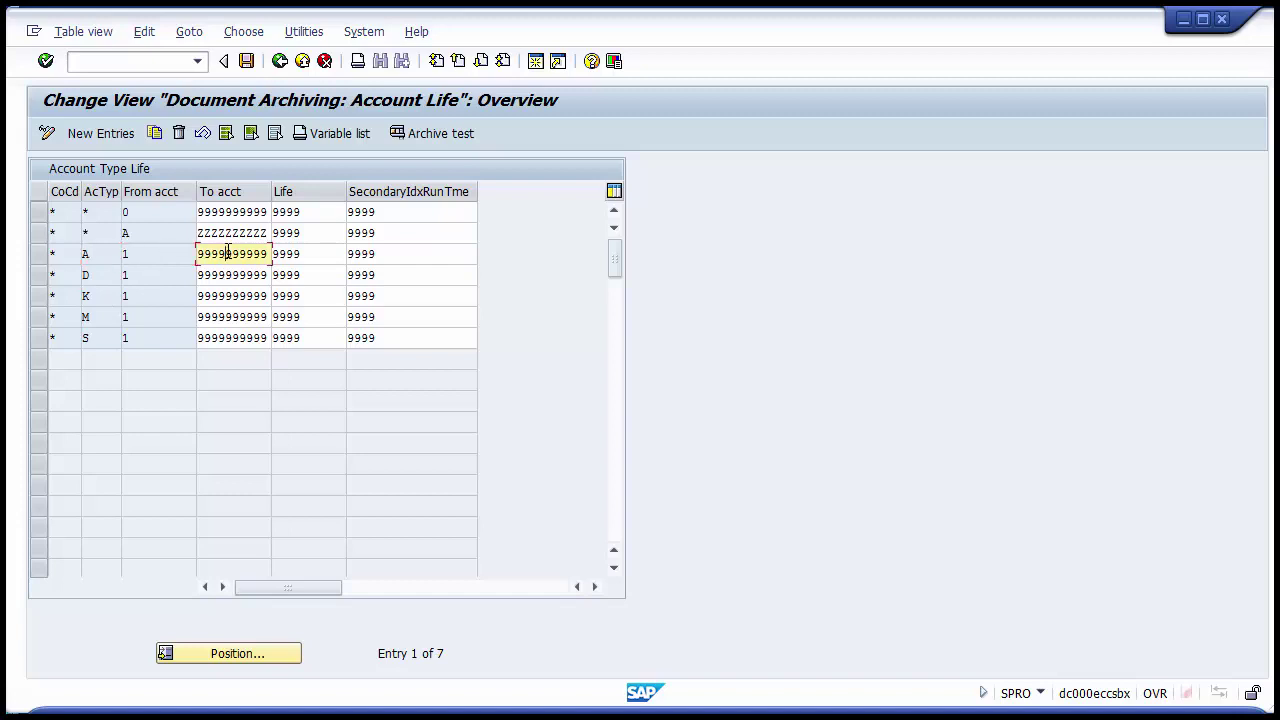
click(160, 254)
double_click(228, 240)
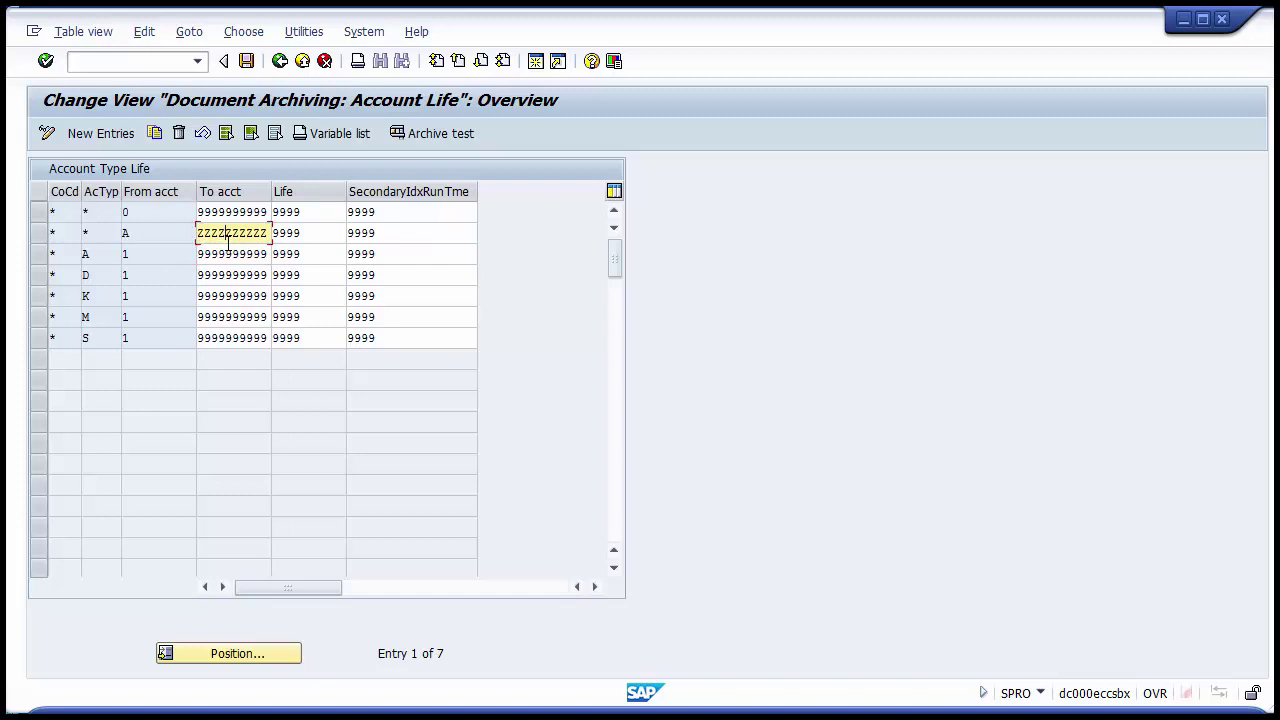
double_click(230, 256)
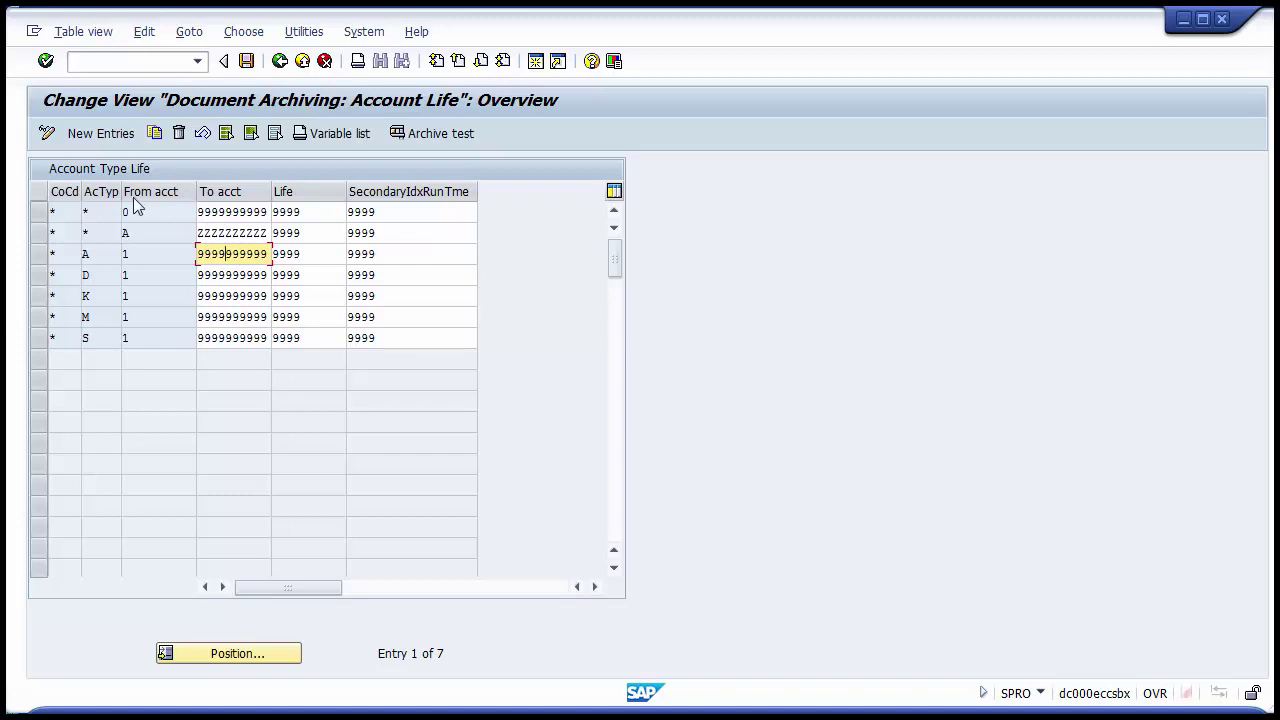
Open the new entries table for account type life, go through its columns, and return to the overview.
click(97, 135)
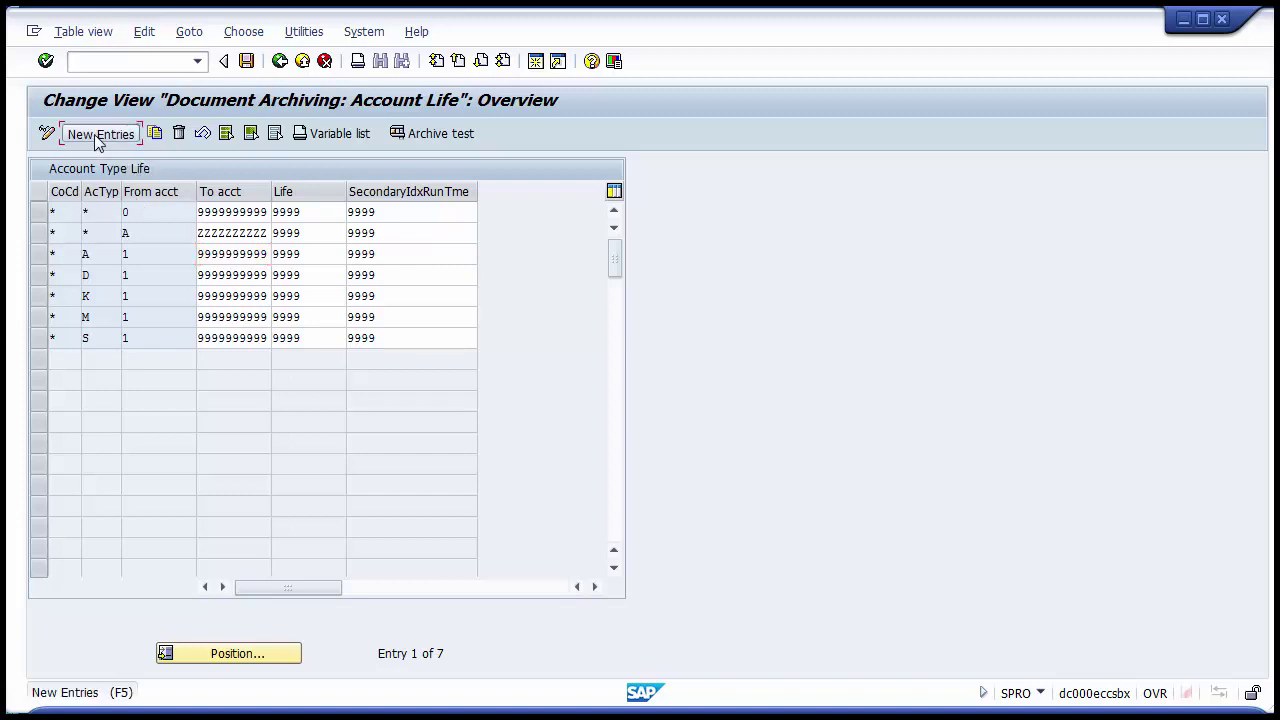
click(280, 62)
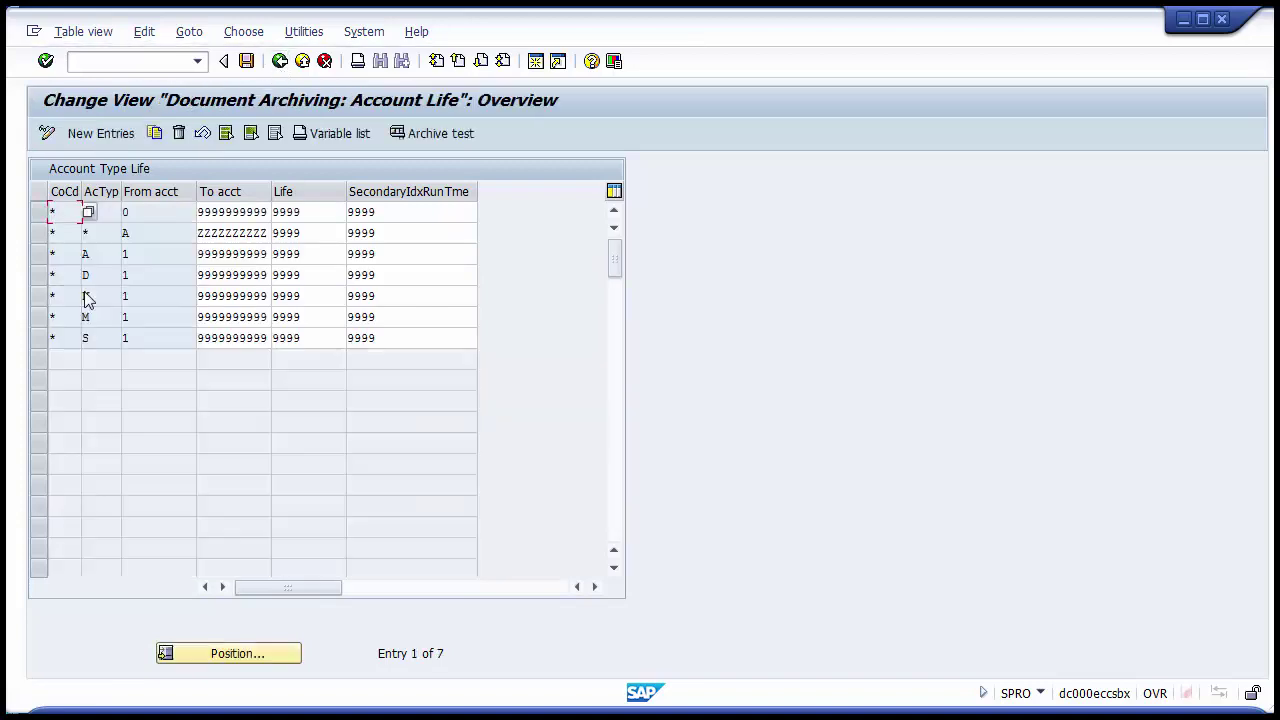
click(100, 135)
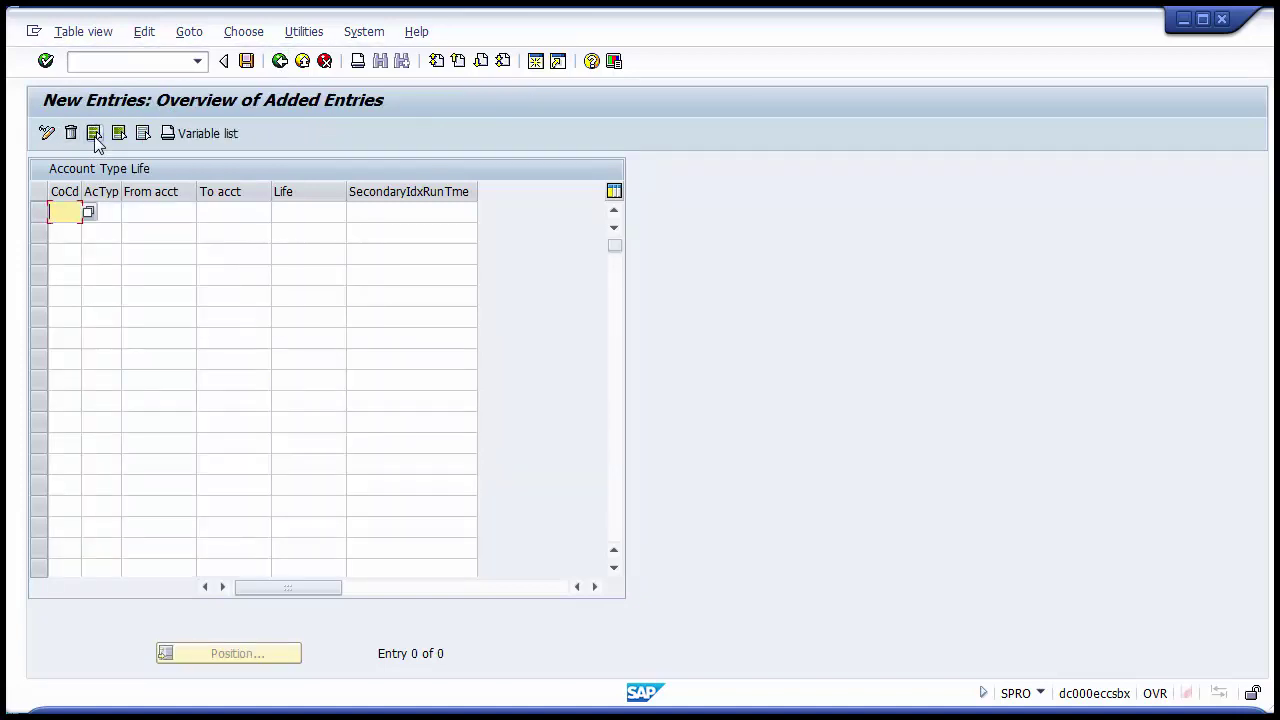
click(106, 212)
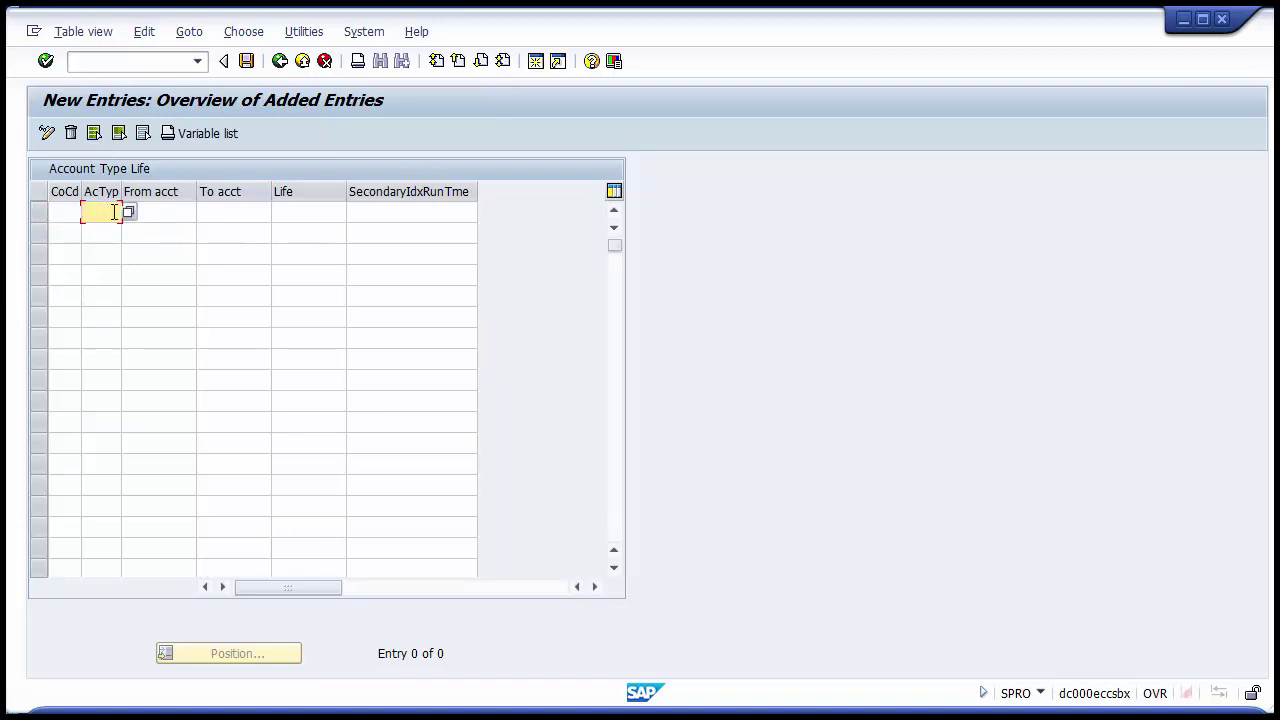
click(151, 210)
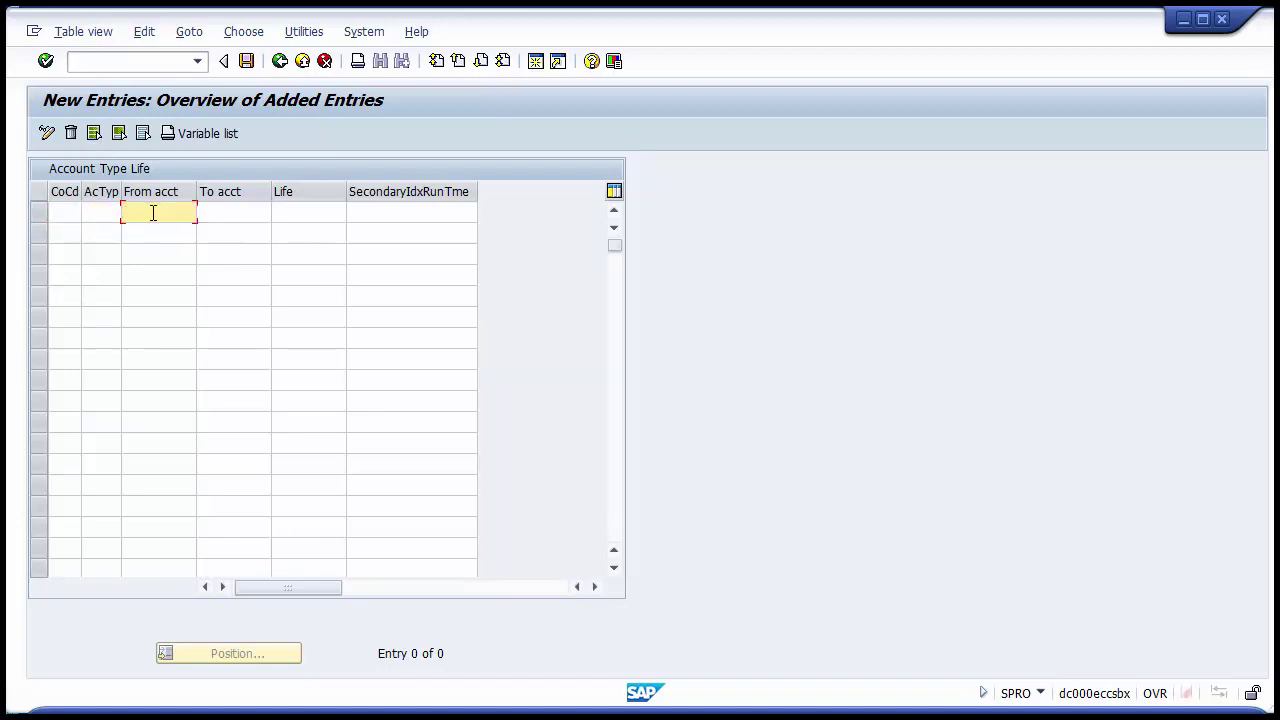
click(226, 210)
click(294, 215)
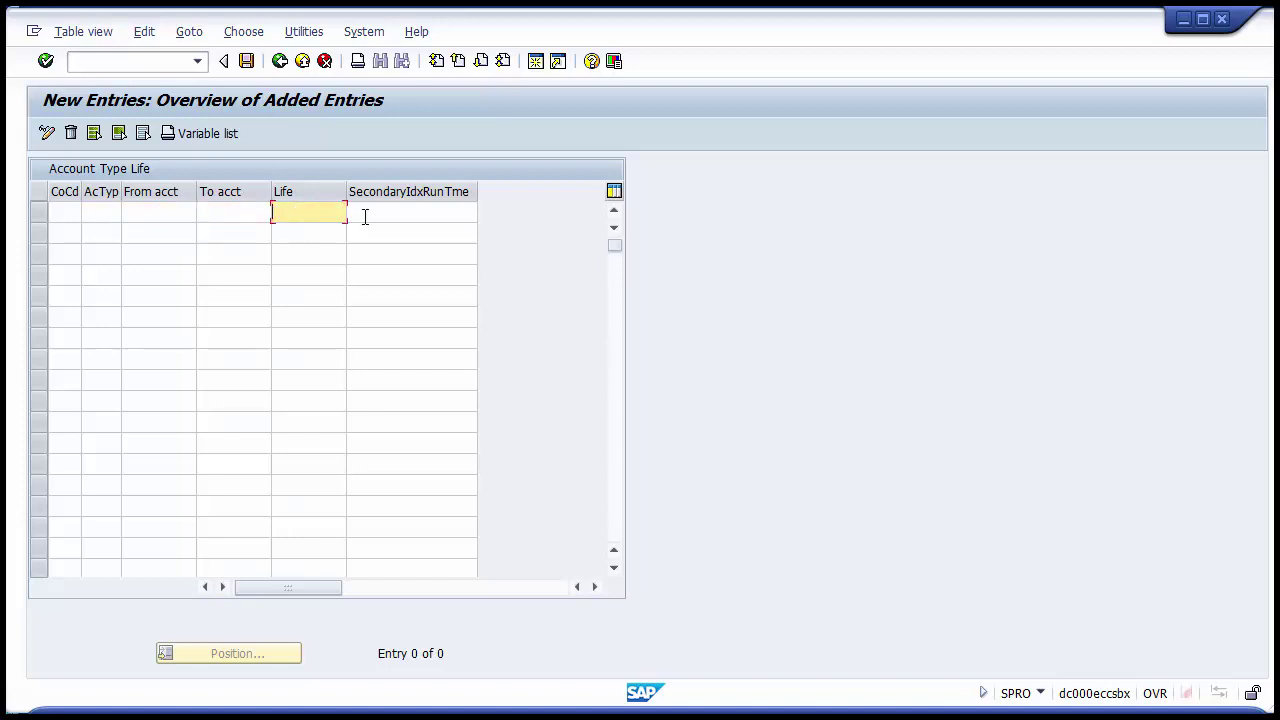
click(389, 217)
click(280, 61)
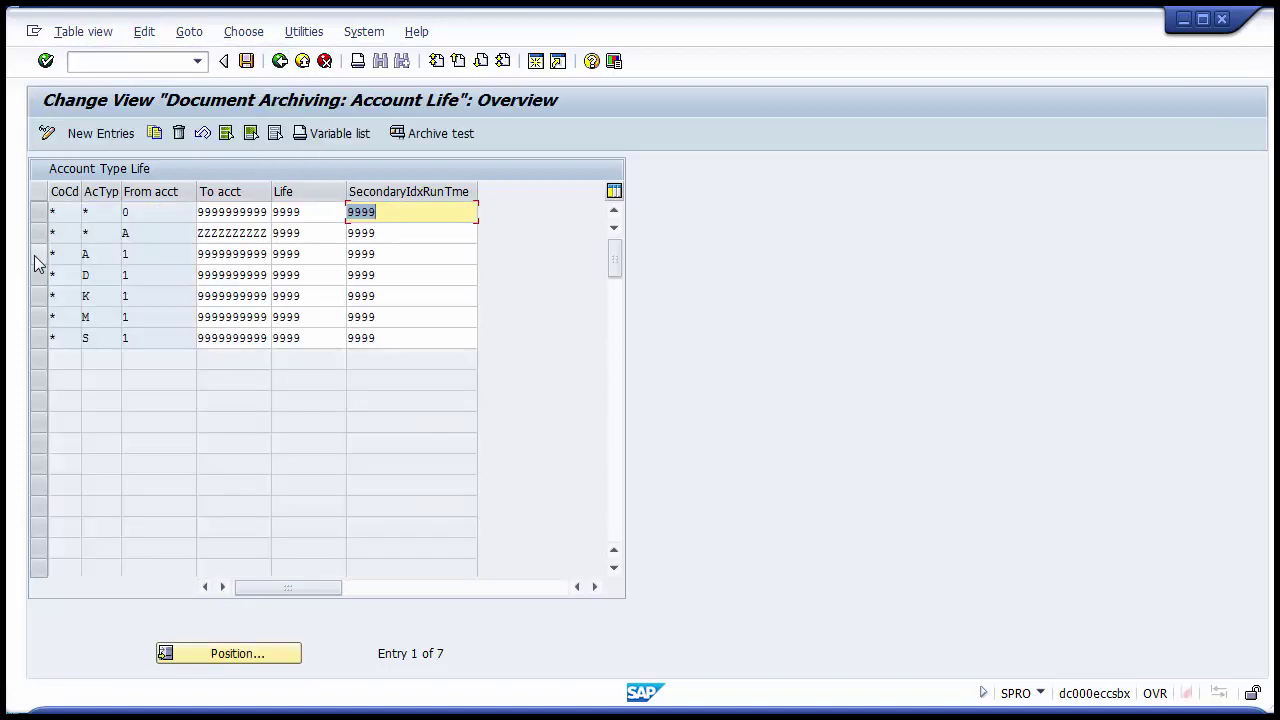
Copy the all-company-codes entry for account type S and set the copy's company code to 1306.
click(38, 254)
click(38, 256)
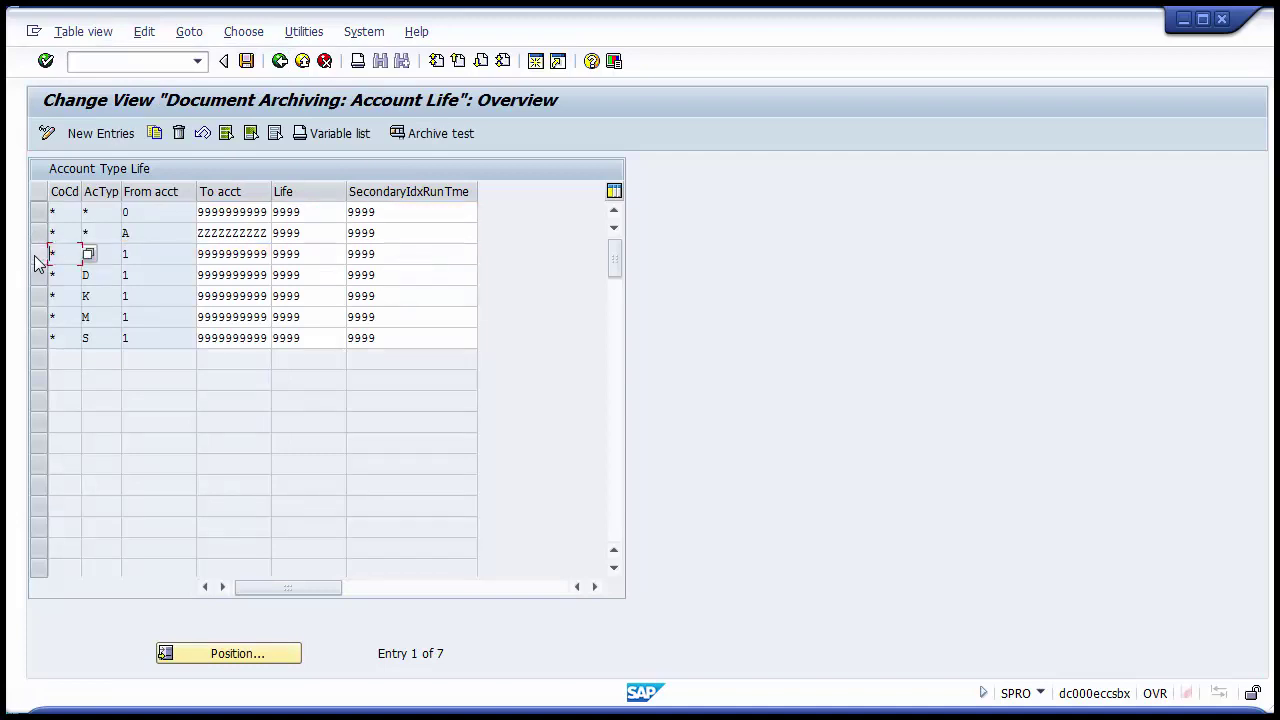
click(38, 339)
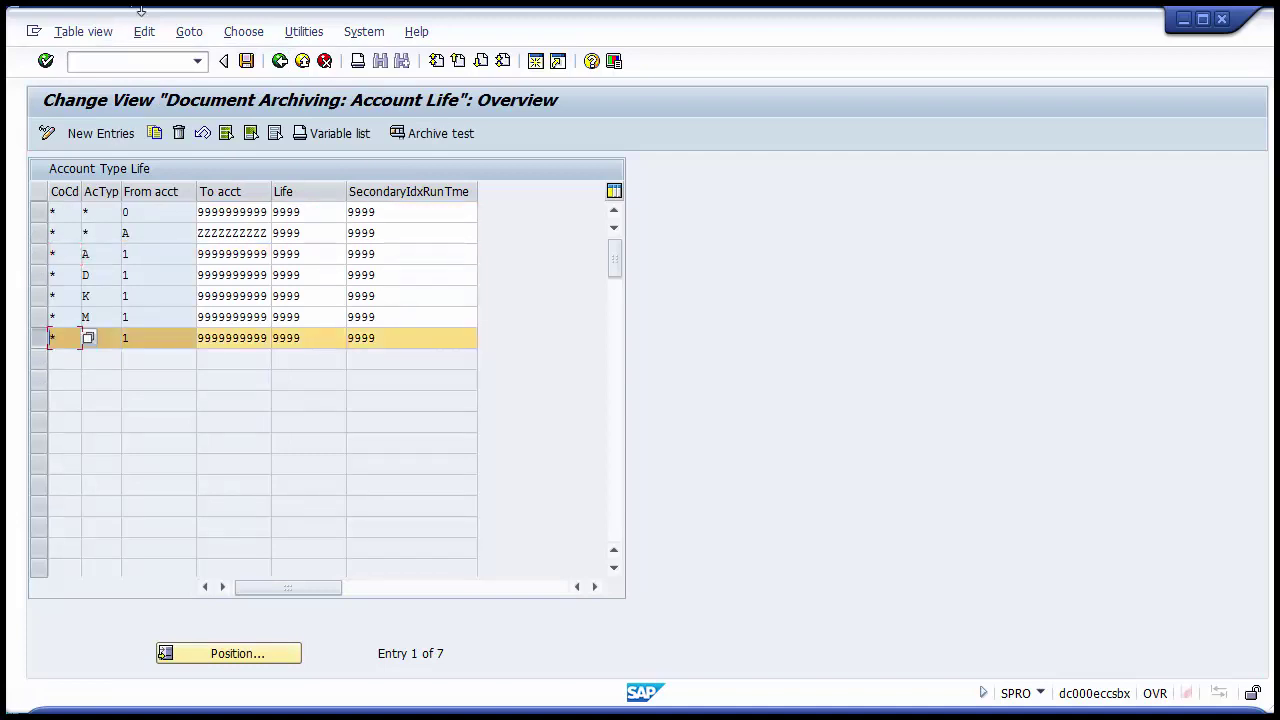
click(155, 134)
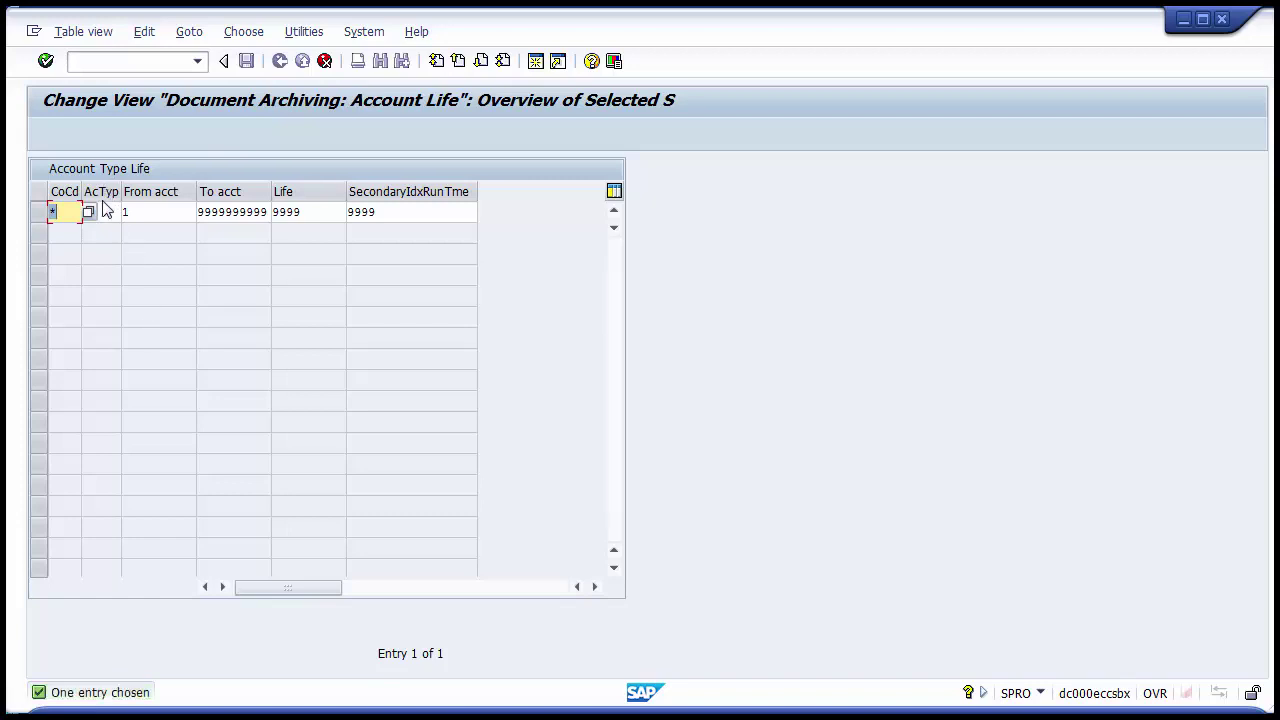
click(103, 206)
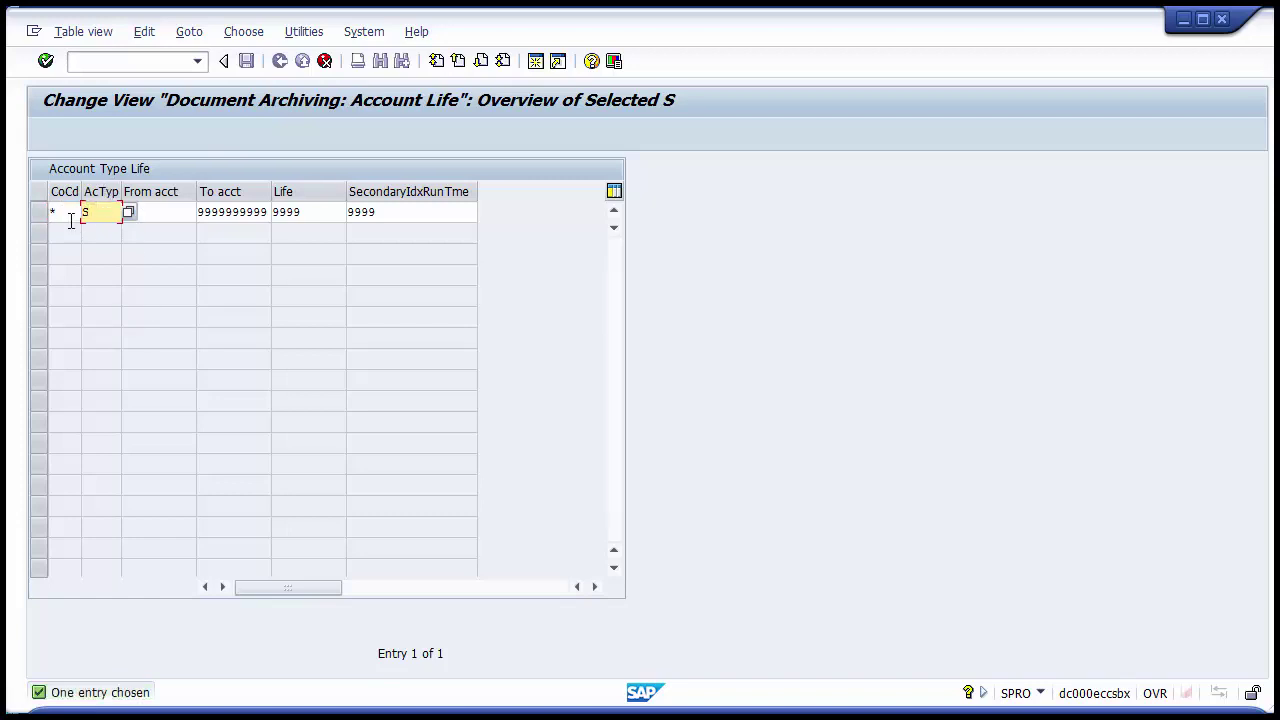
click(70, 214)
key(BackSpace)
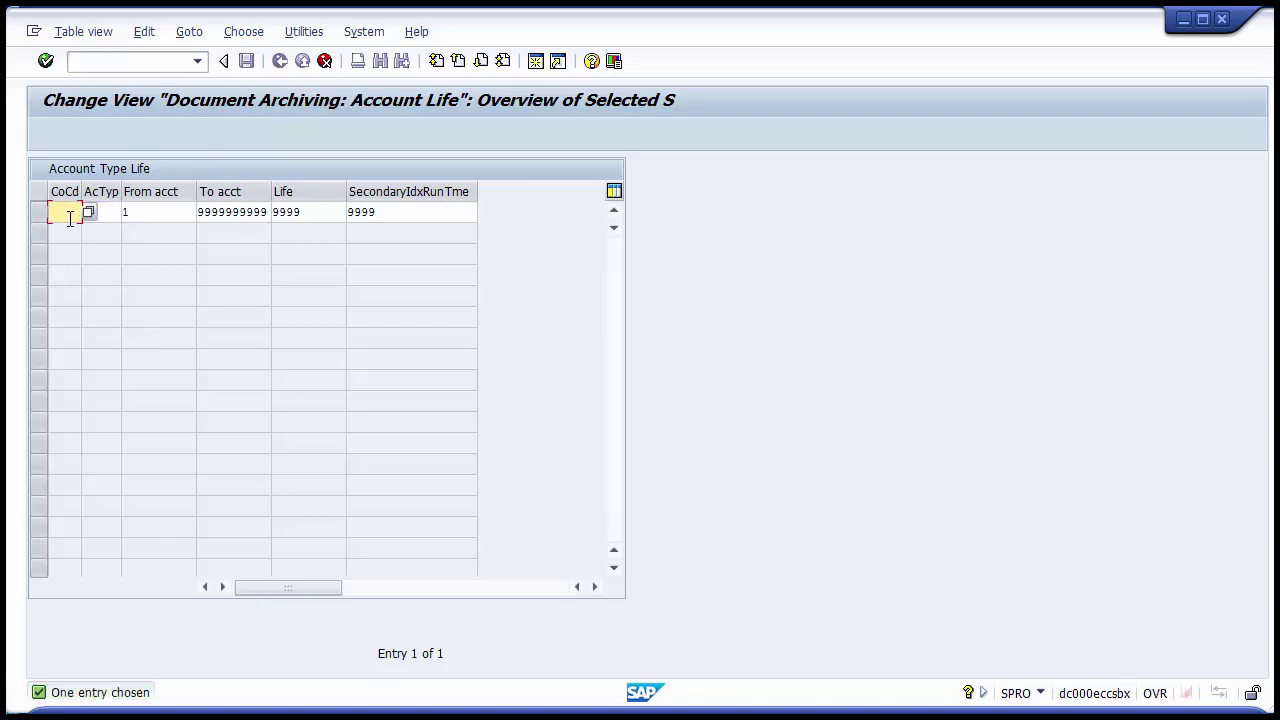
text(1306)
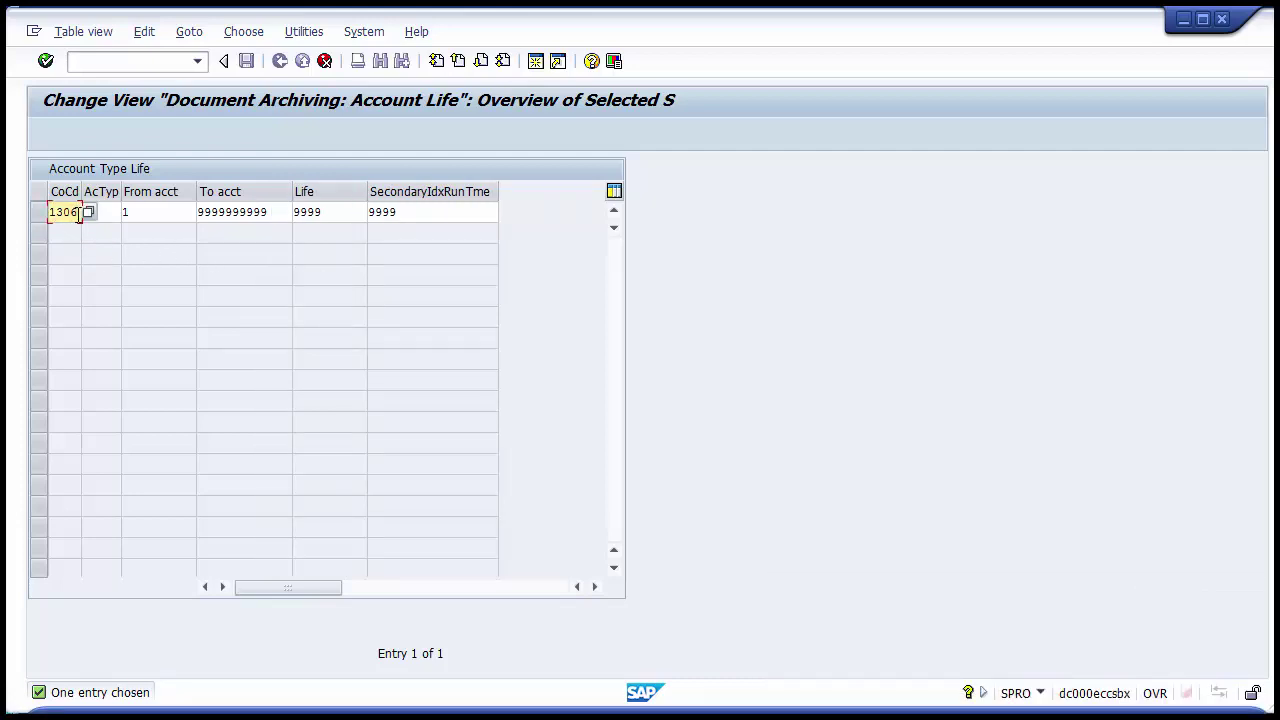
Set the copied entry's account type to S and its from account to 1000000.
click(103, 212)
text(S)
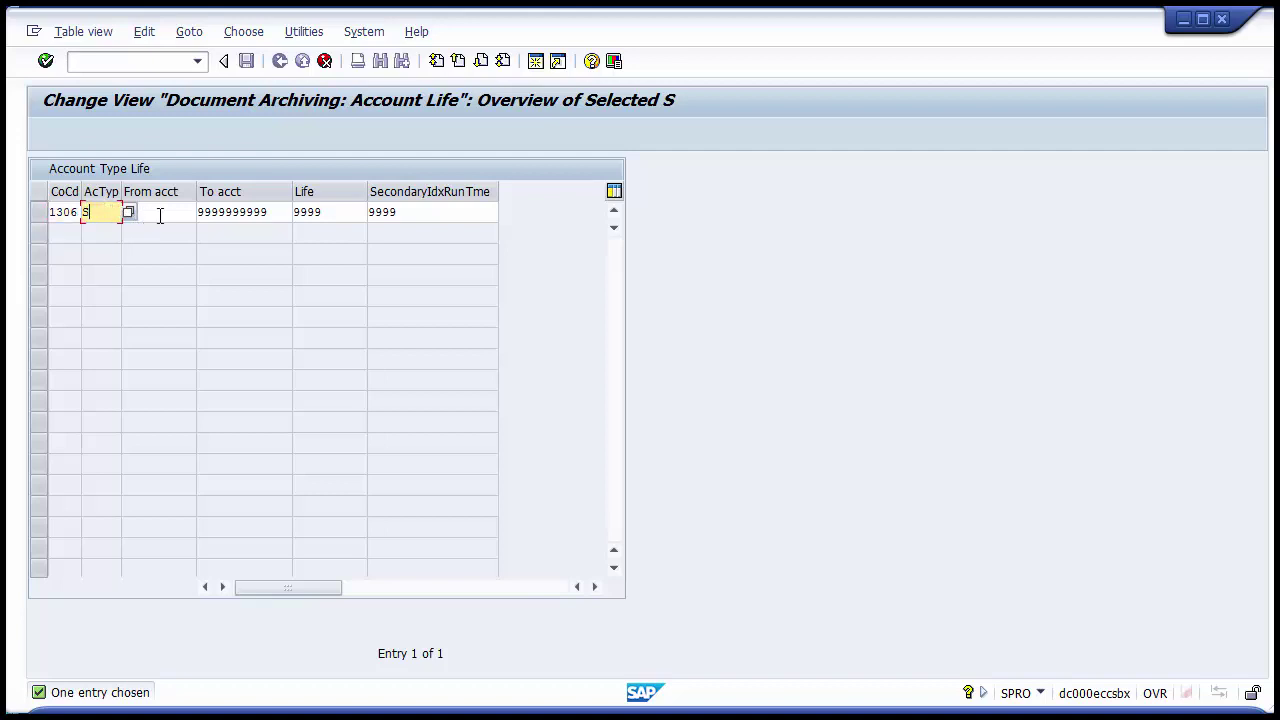
click(160, 212)
text(1)
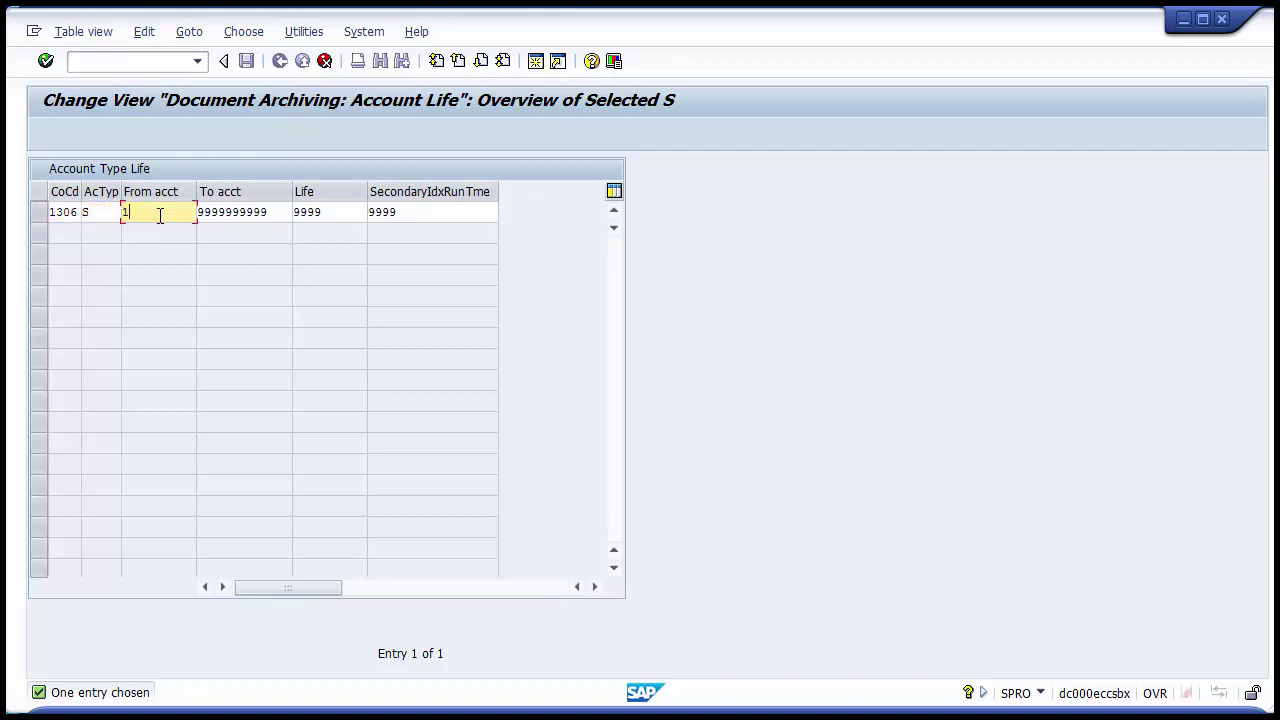
text(000000)
Go through the account range, life and secondary index run time fields of the copied entry.
click(273, 216)
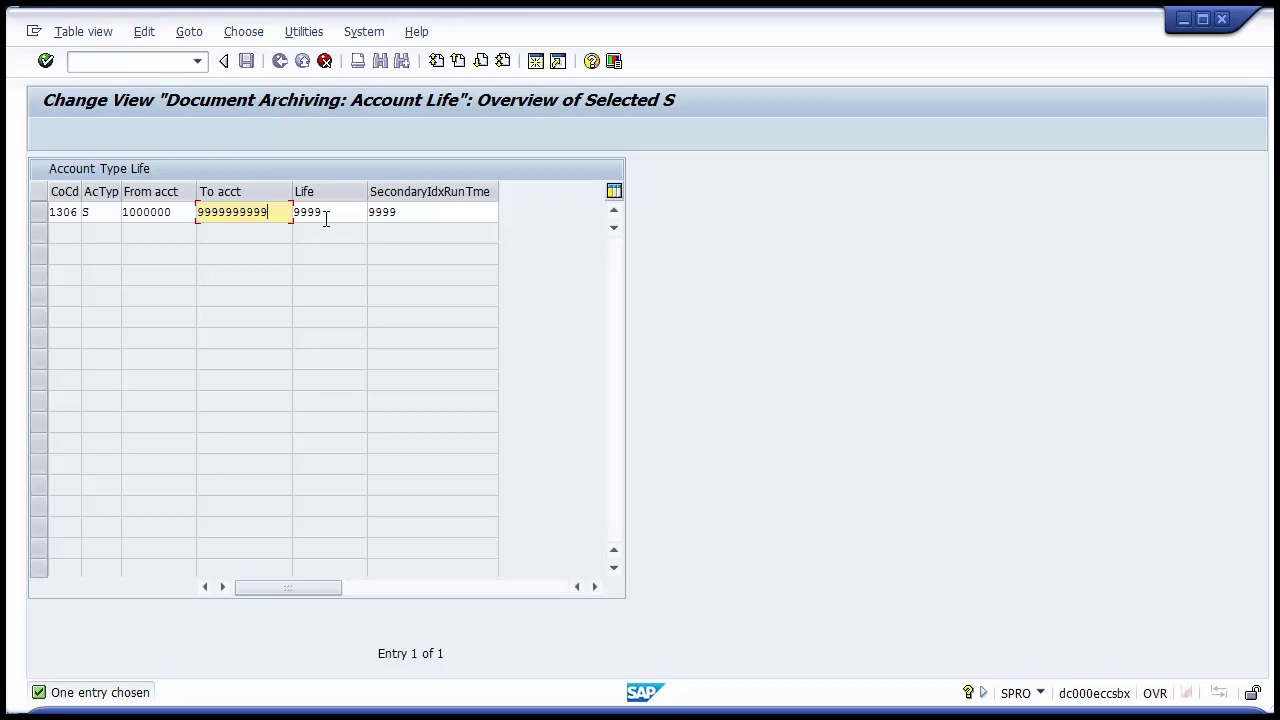
click(325, 217)
click(124, 209)
click(253, 211)
click(335, 211)
click(407, 211)
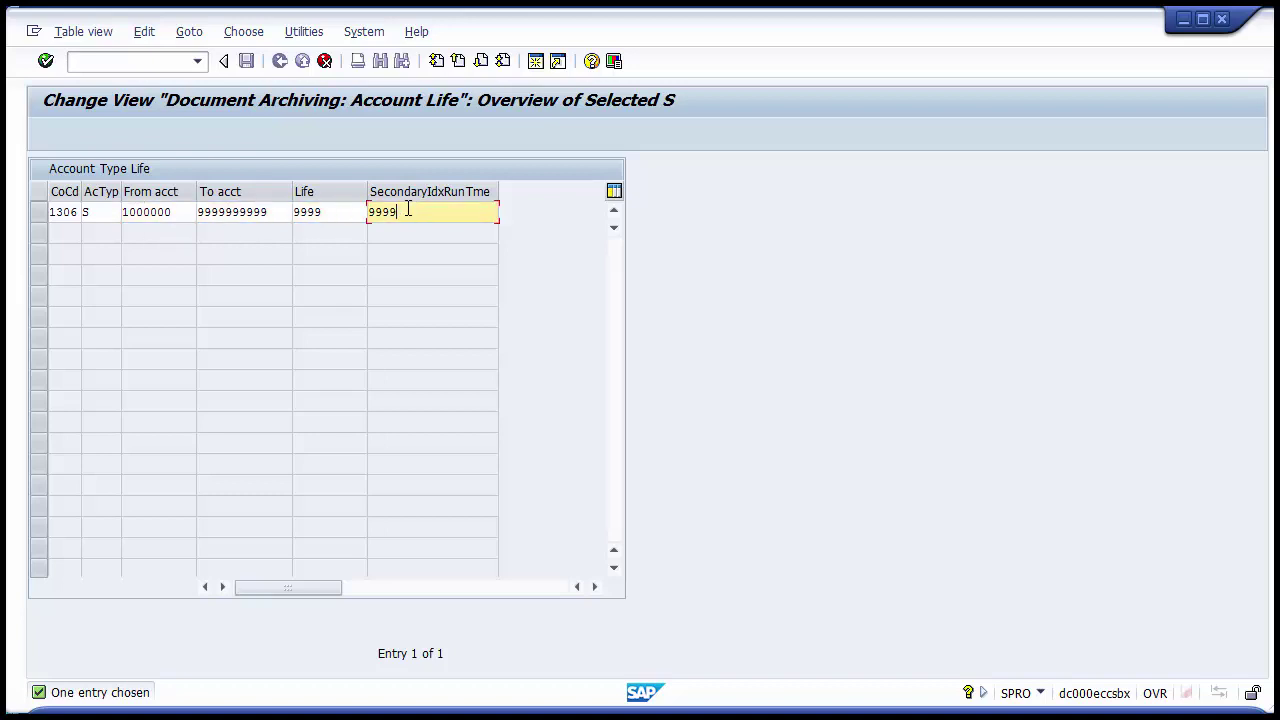
Clear the life value of the copied entry for company code 1306.
click(331, 215)
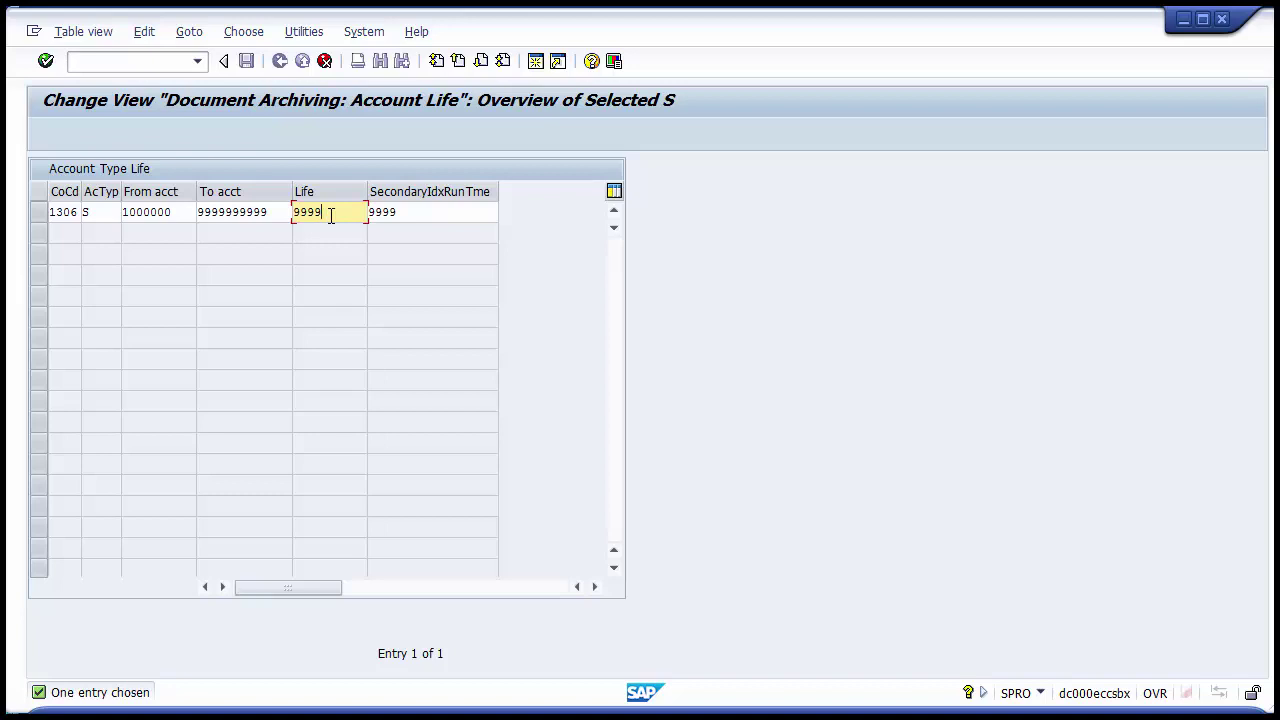
key(BackSpace)
key(BackSpace)
key(BackSpace)
key(BackSpace)
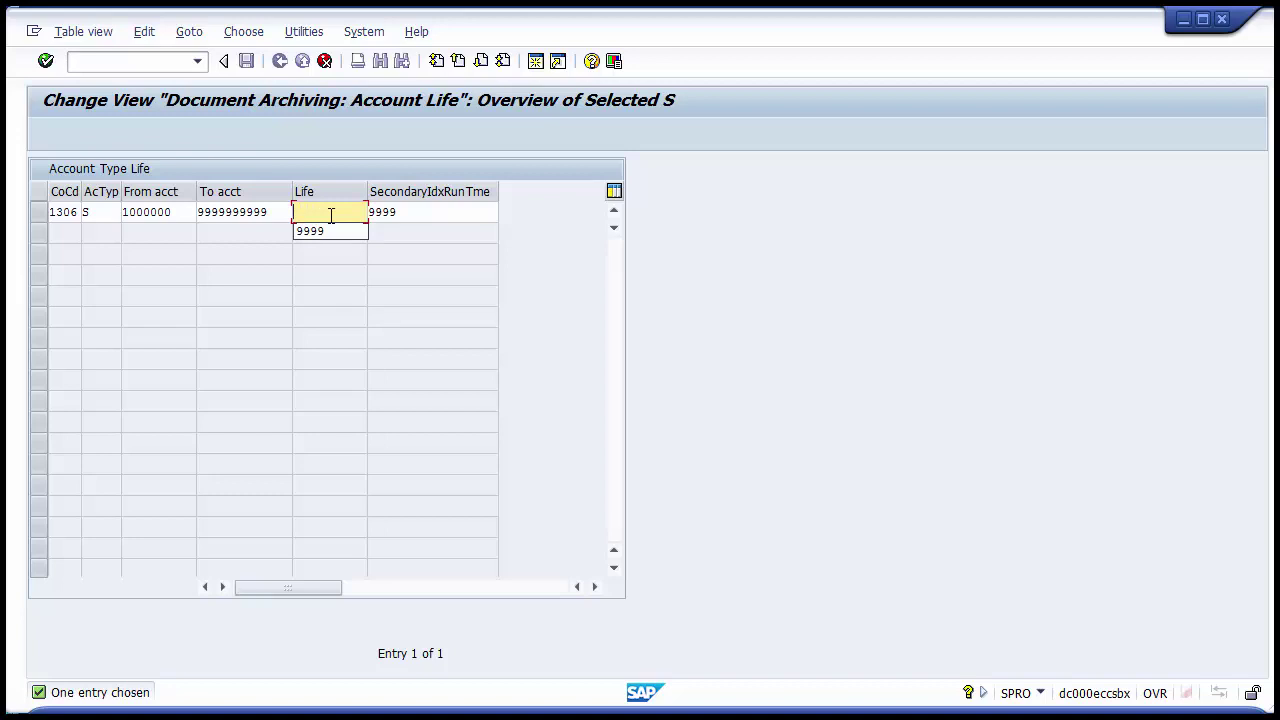
text(65)
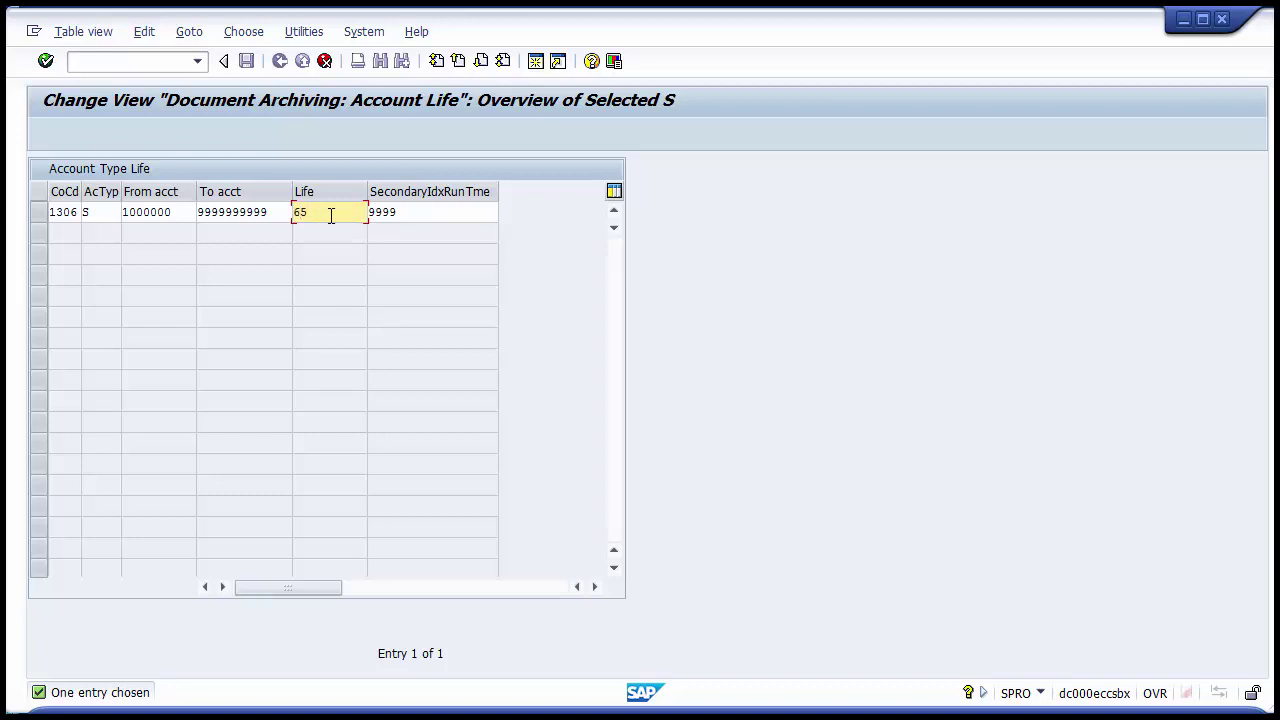
key(BackSpace)
key(BackSpace)
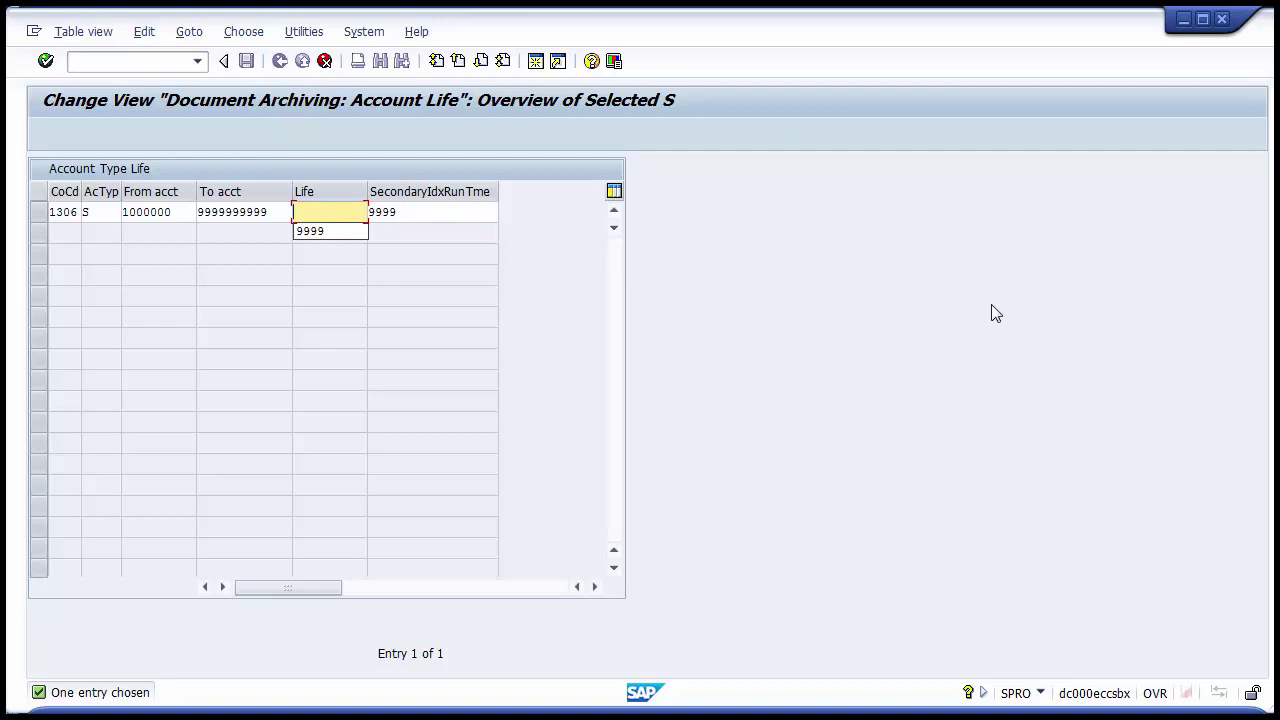
Set both the life and the secondary index run time of the copied entry to 2196.
click(343, 214)
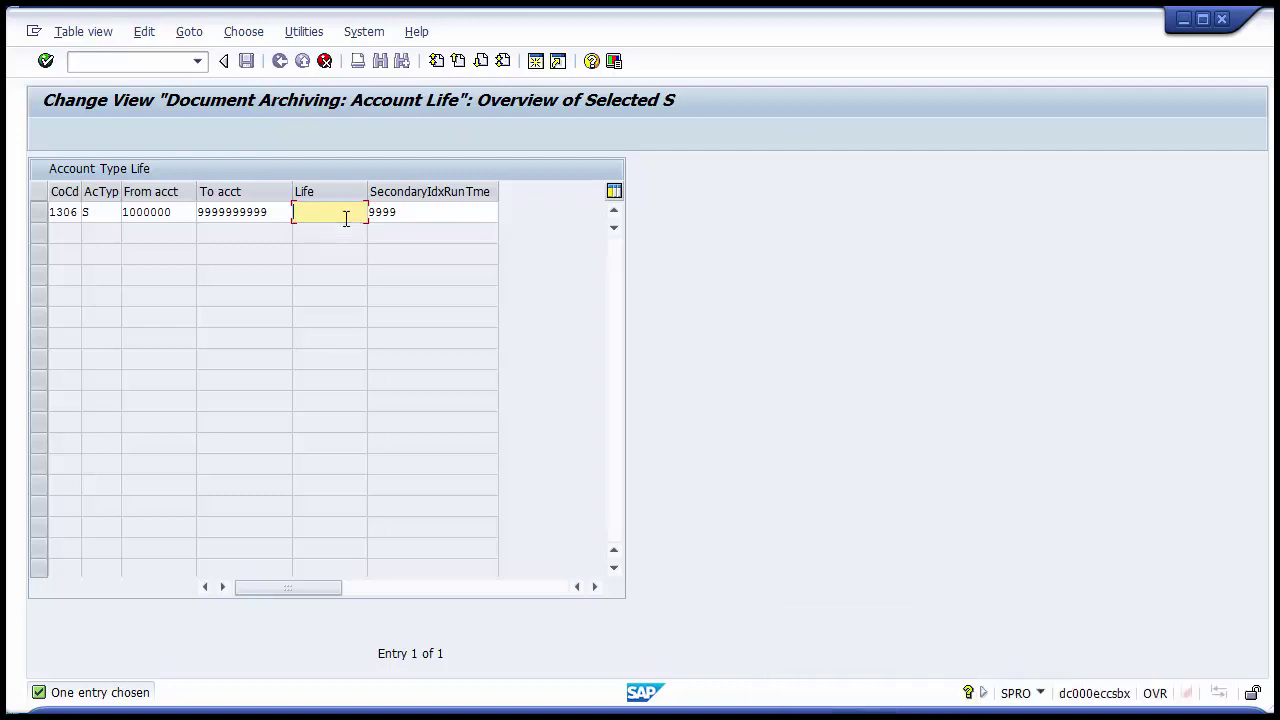
text(2196)
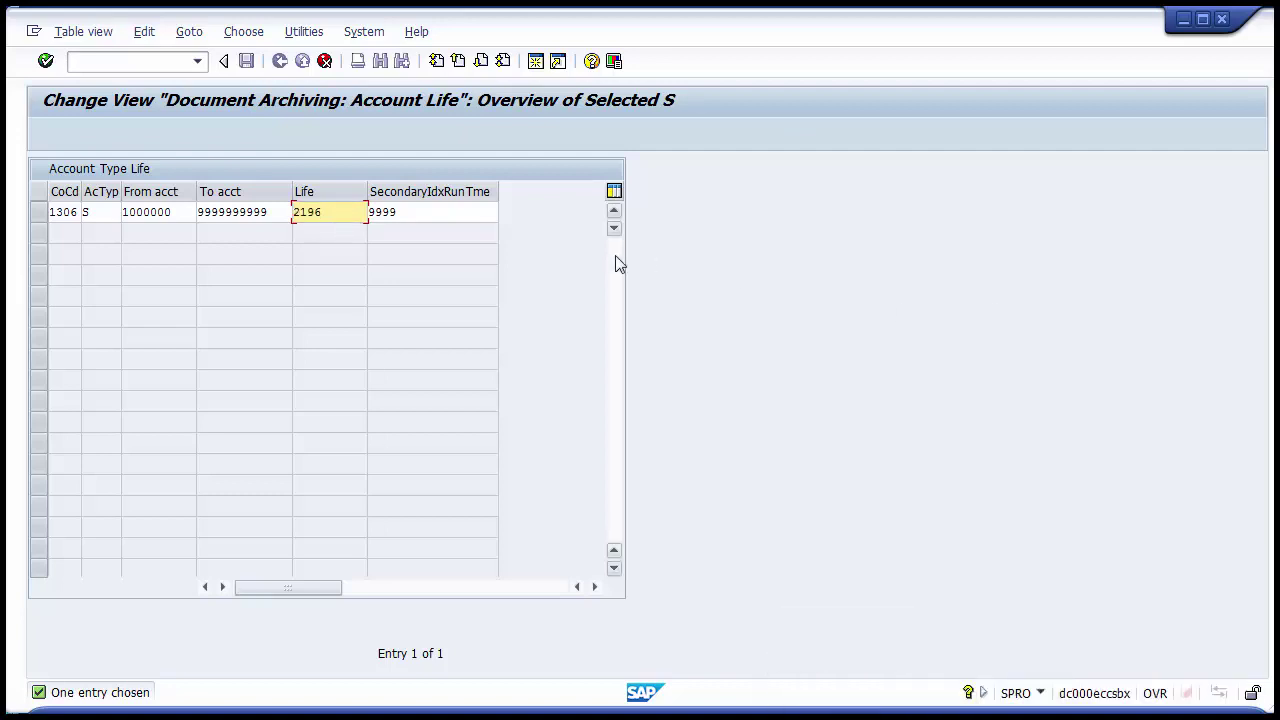
key(Tab)
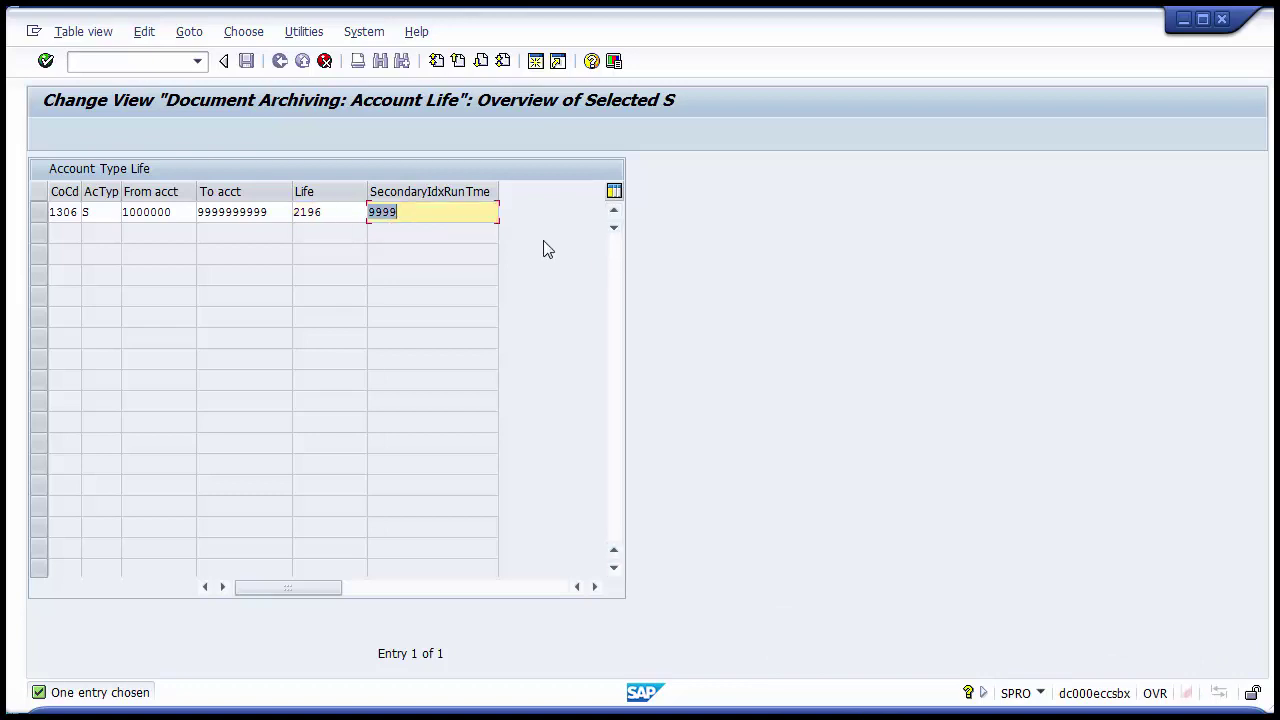
text(2196)
Shorten the life and secondary index run time to 196, and save the copied entry when leaving the table.
click(329, 208)
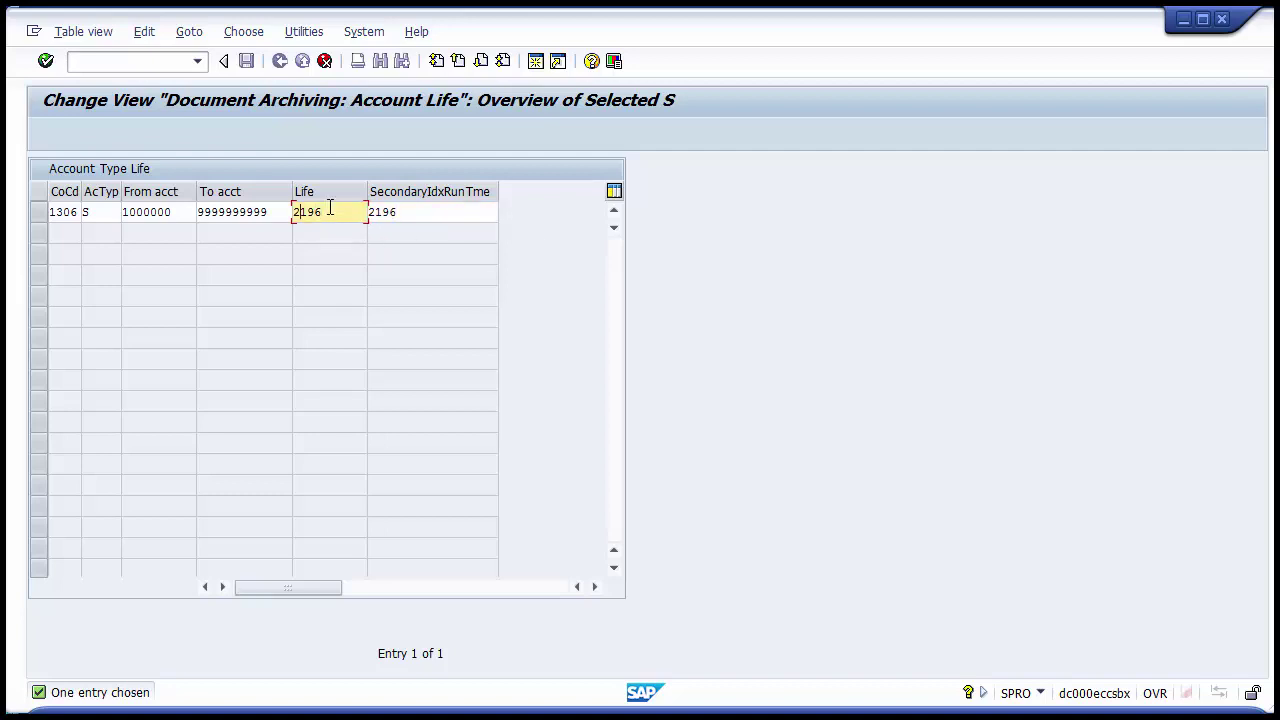
key(Delete)
click(371, 212)
key(Delete)
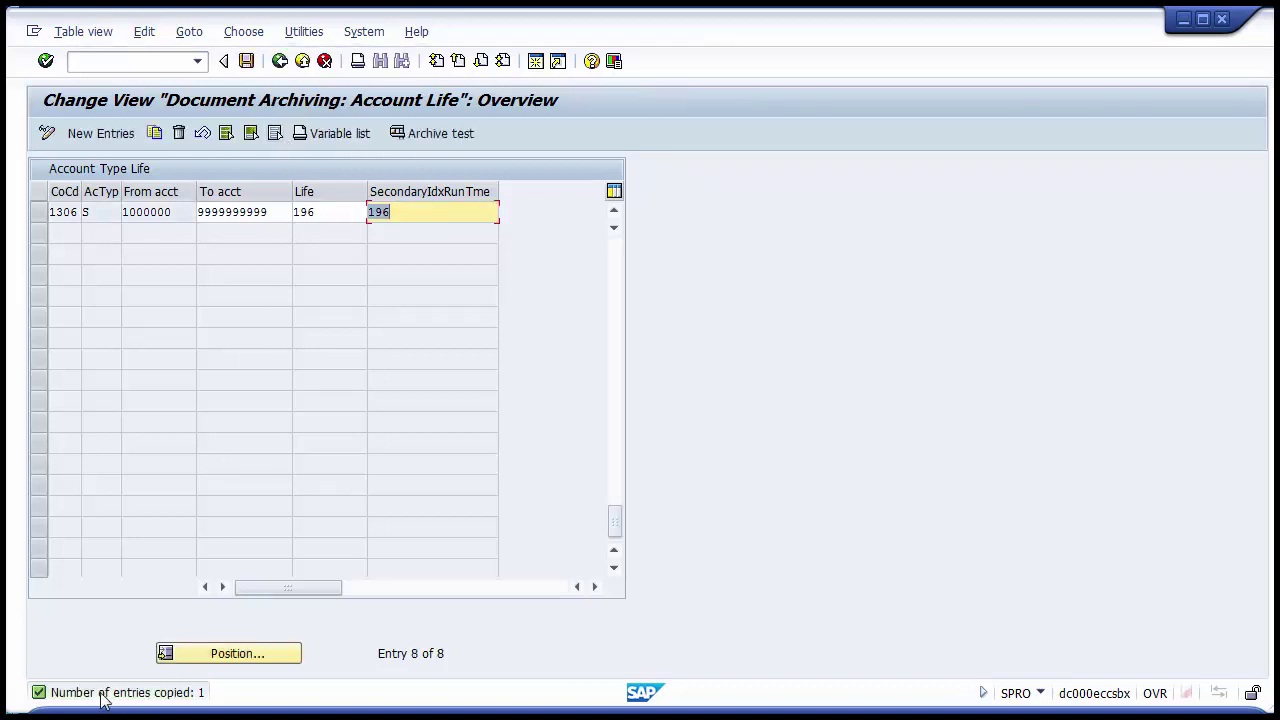
click(280, 62)
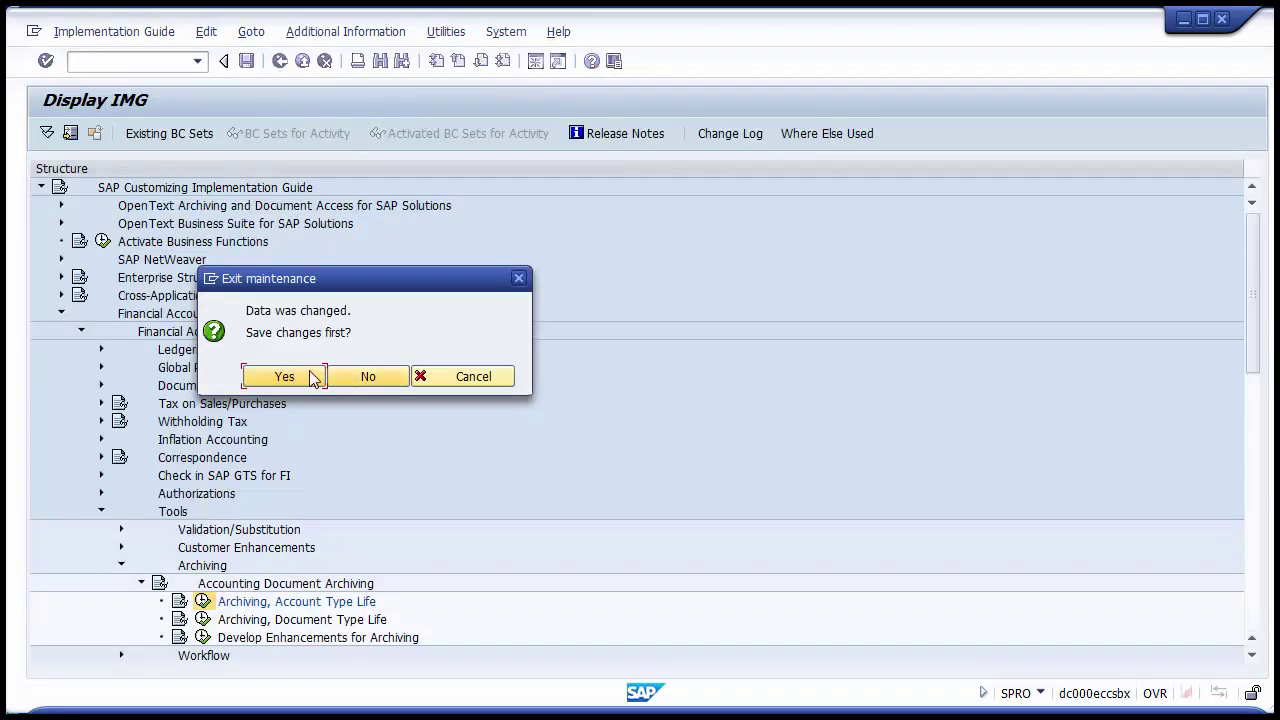
click(285, 377)
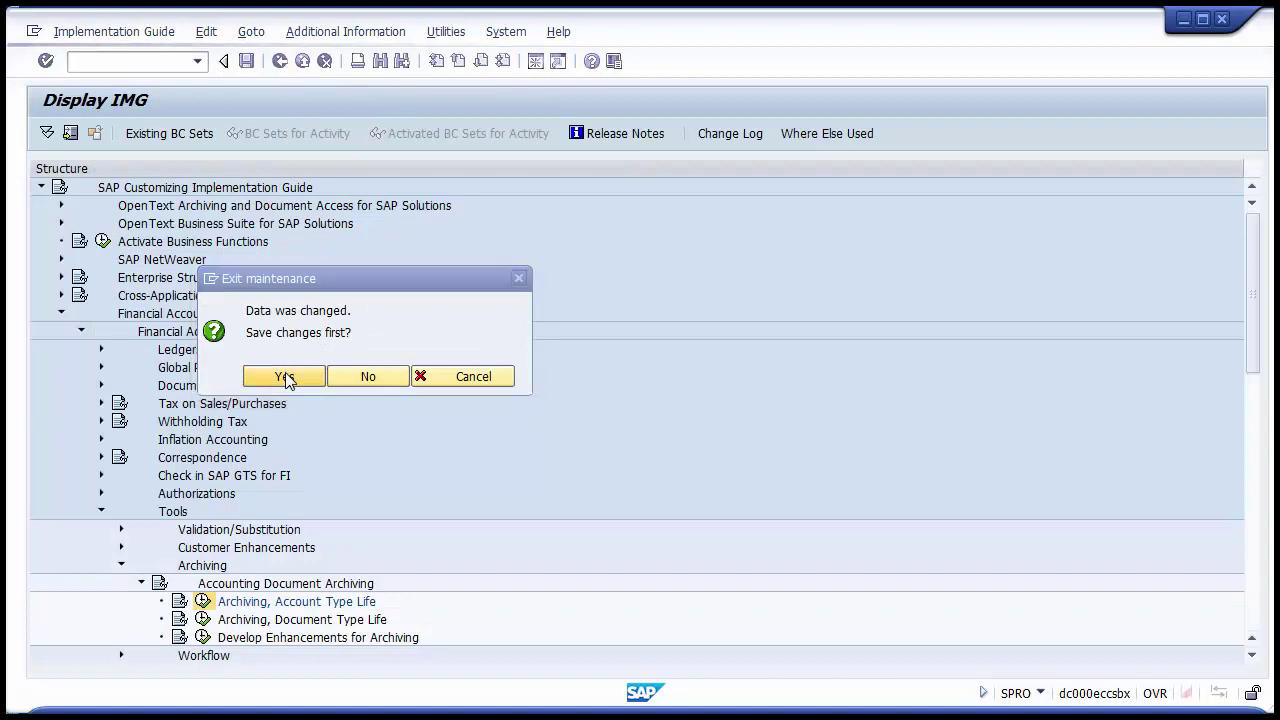
Reopen Archiving, Account Type Life and examine the account range, life and index run time of company code 1306 against the account type A entry.
click(203, 601)
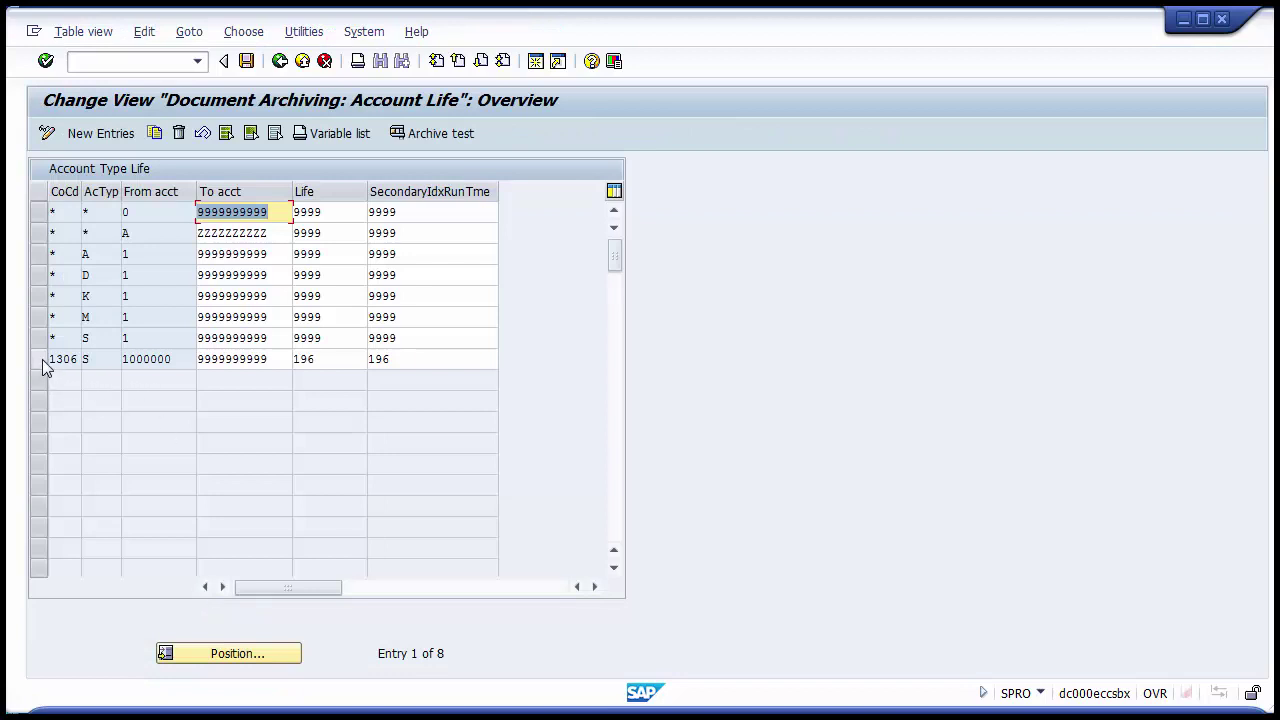
click(42, 360)
click(104, 360)
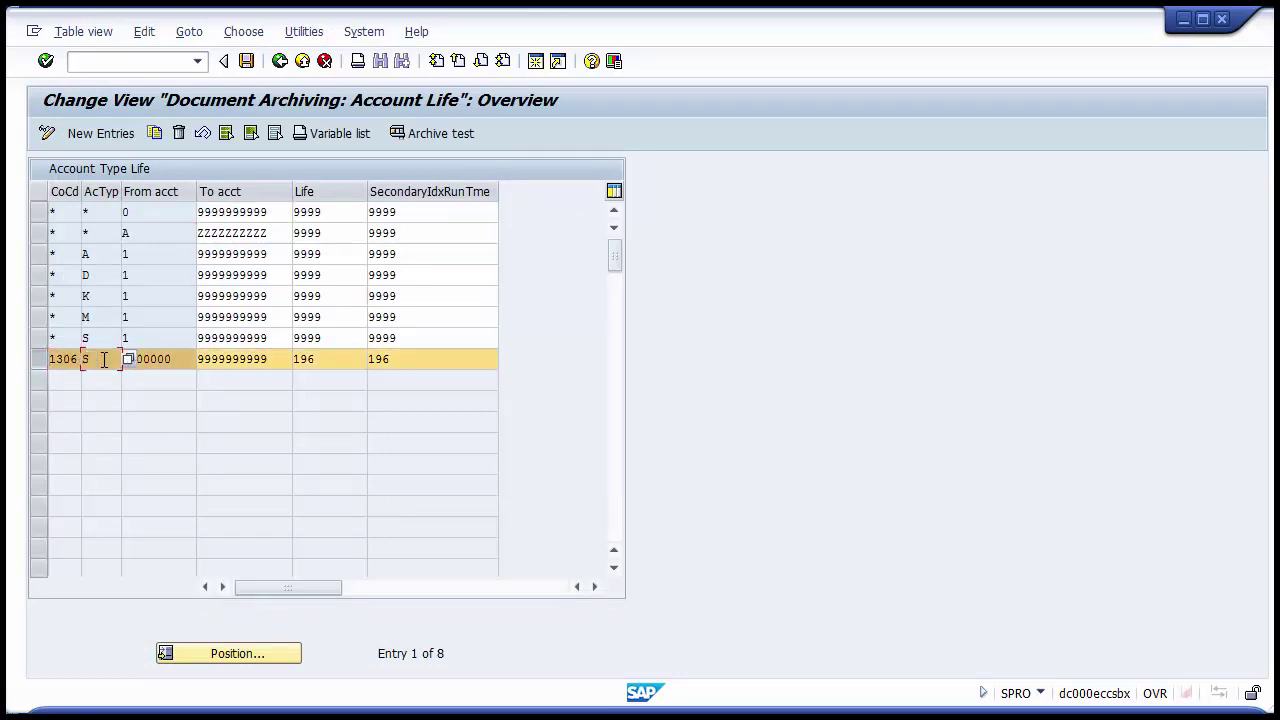
click(150, 359)
click(225, 358)
click(333, 362)
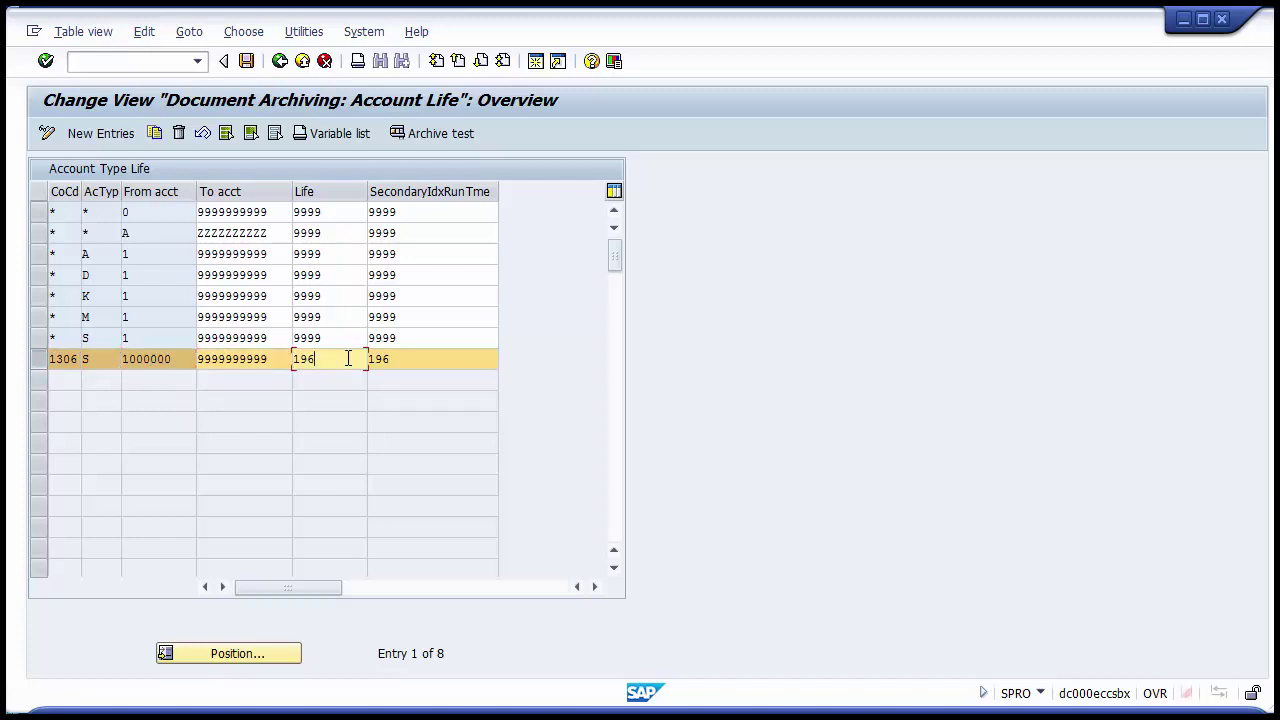
click(407, 362)
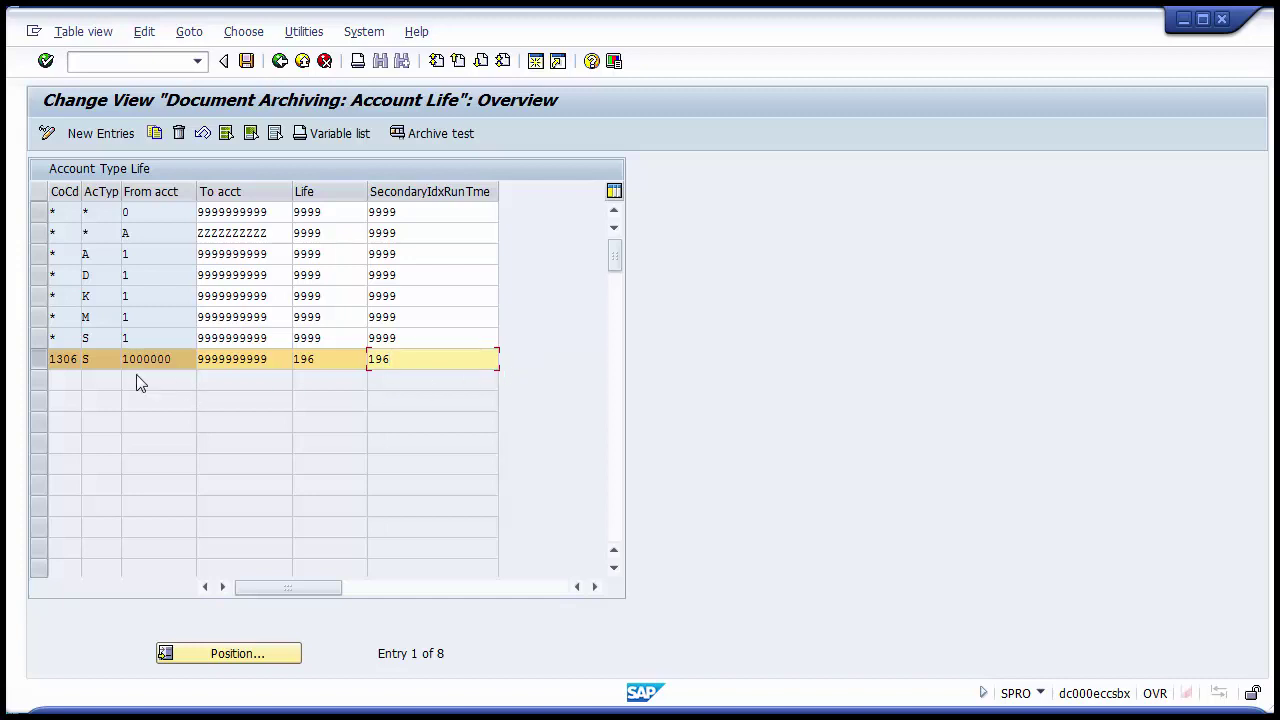
click(88, 360)
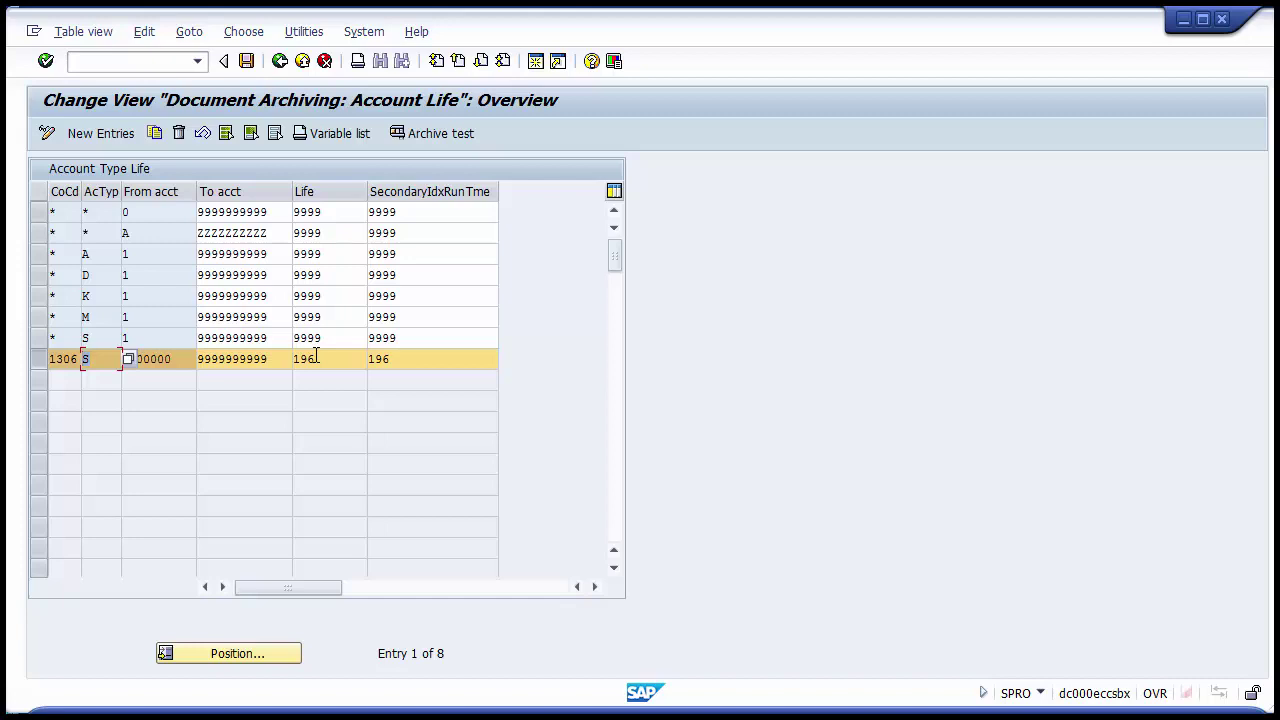
click(41, 259)
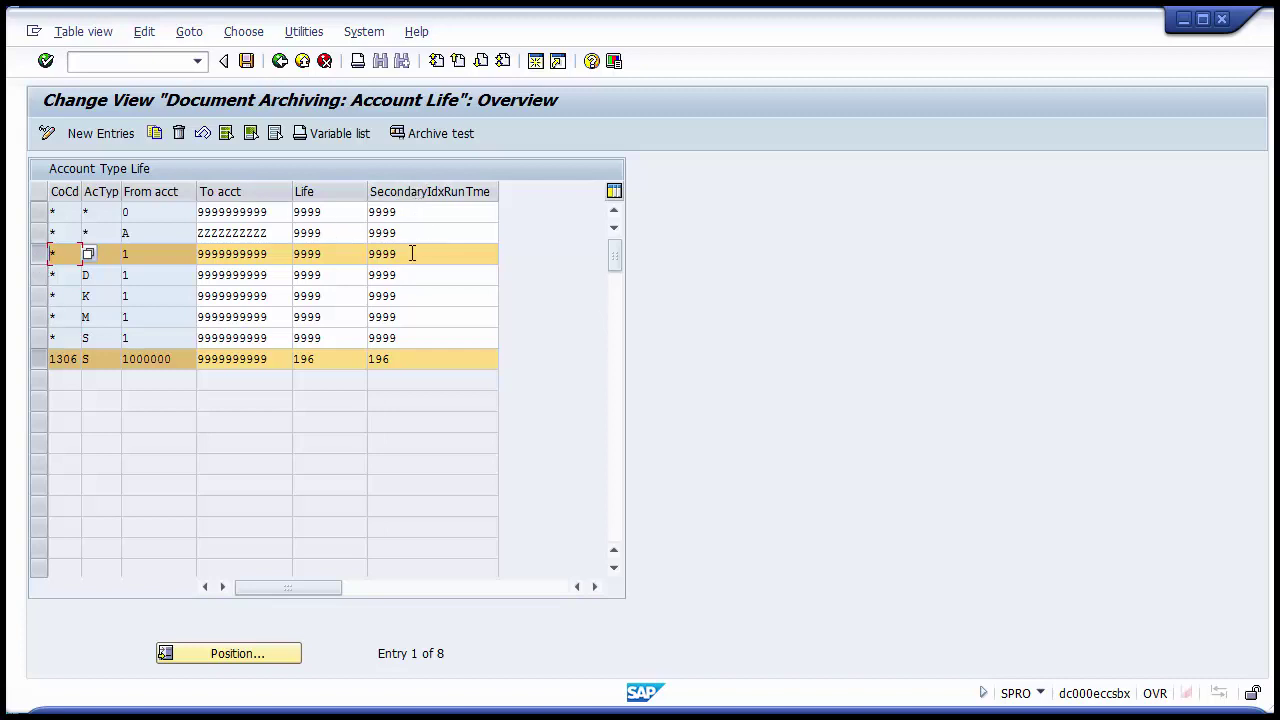
click(400, 360)
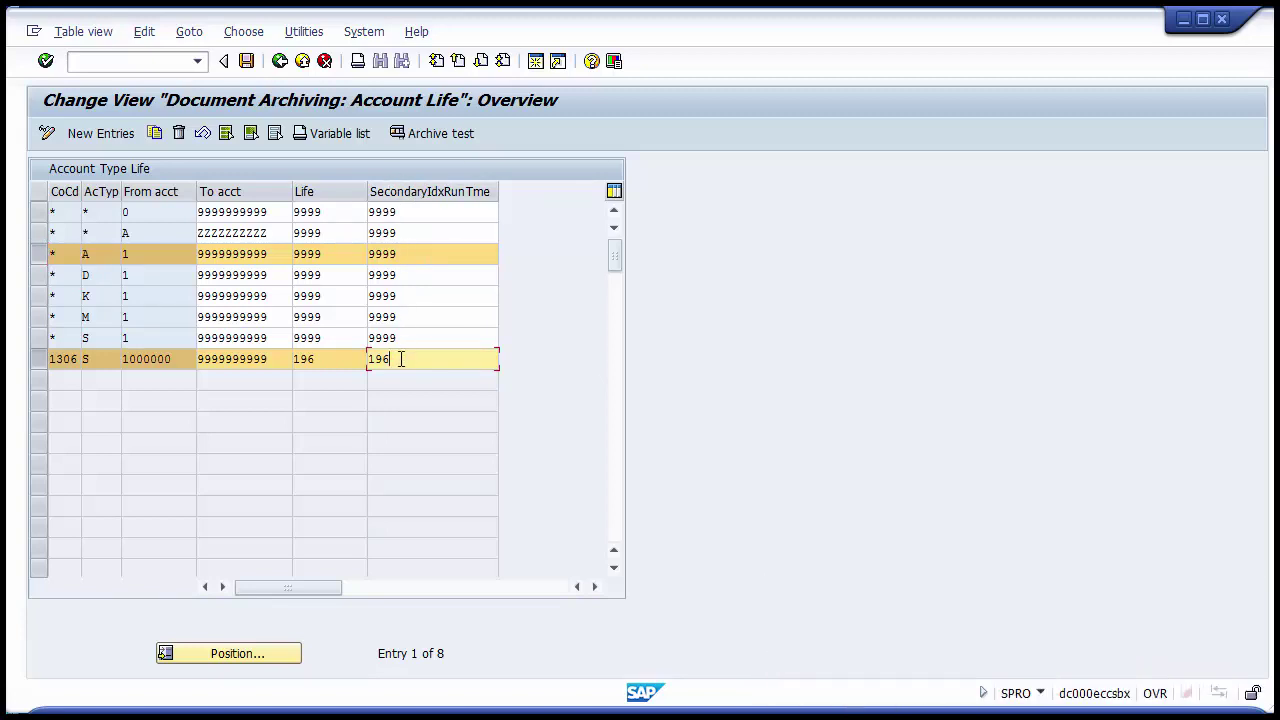
Review the life and secondary index run time of the company code 1306 entry, then save the table and return to the IMG.
drag(404, 360, 367, 362)
click(398, 361)
click(331, 358)
drag(331, 358, 308, 358)
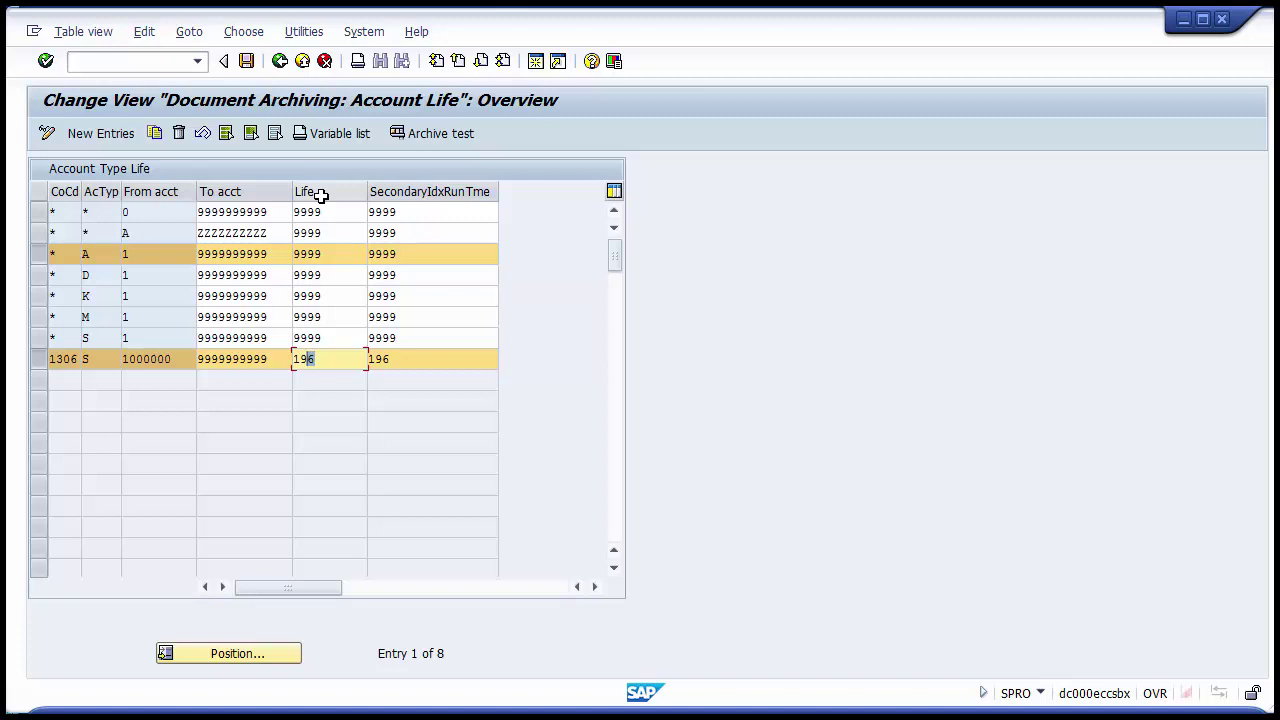
click(349, 359)
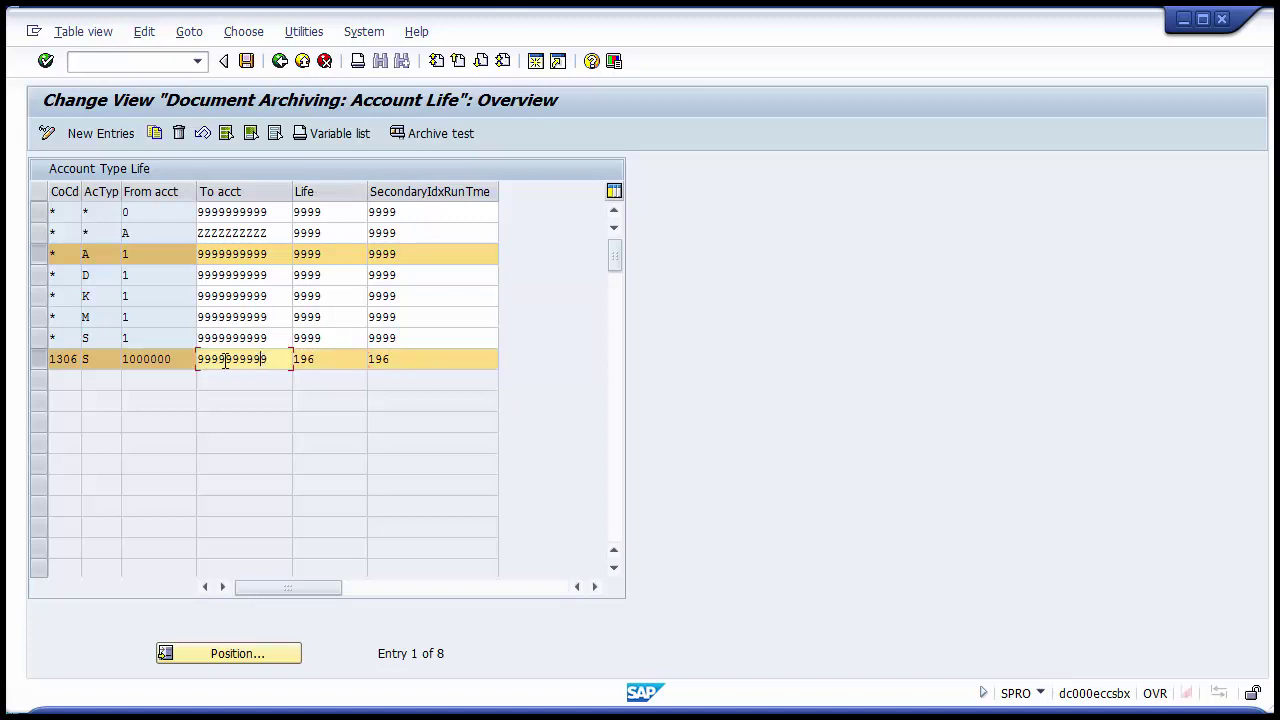
click(51, 368)
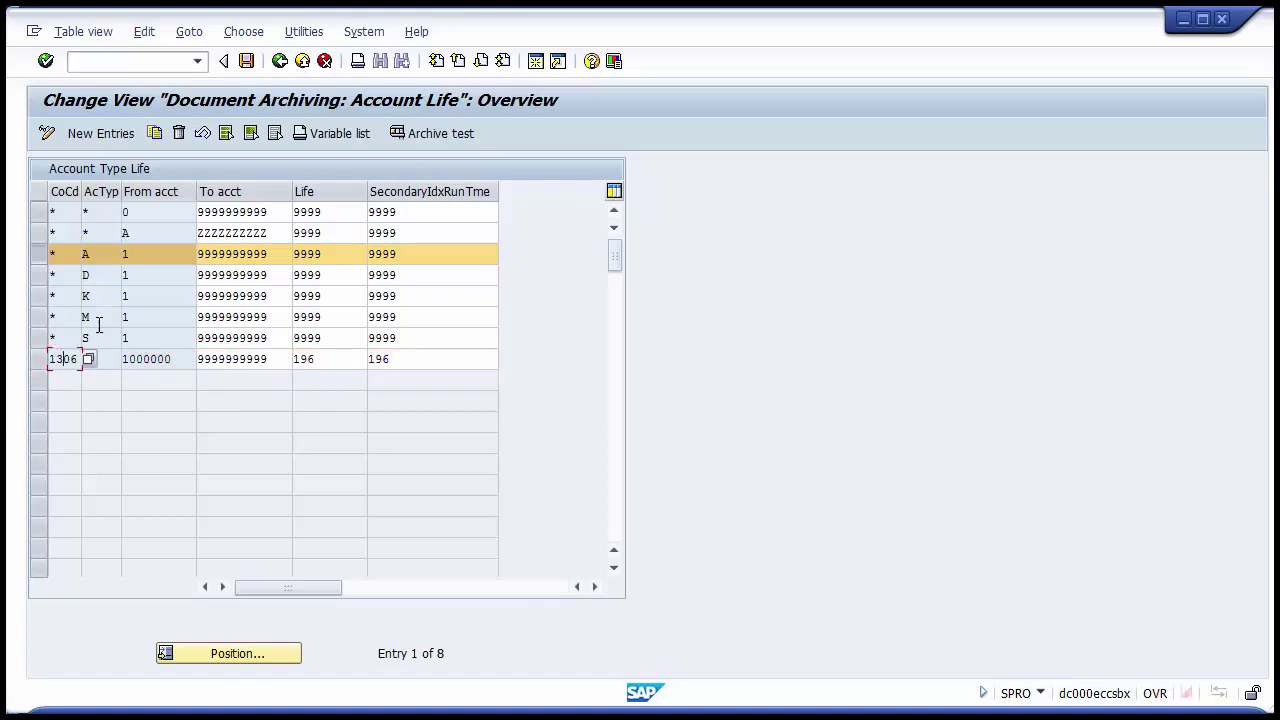
click(244, 62)
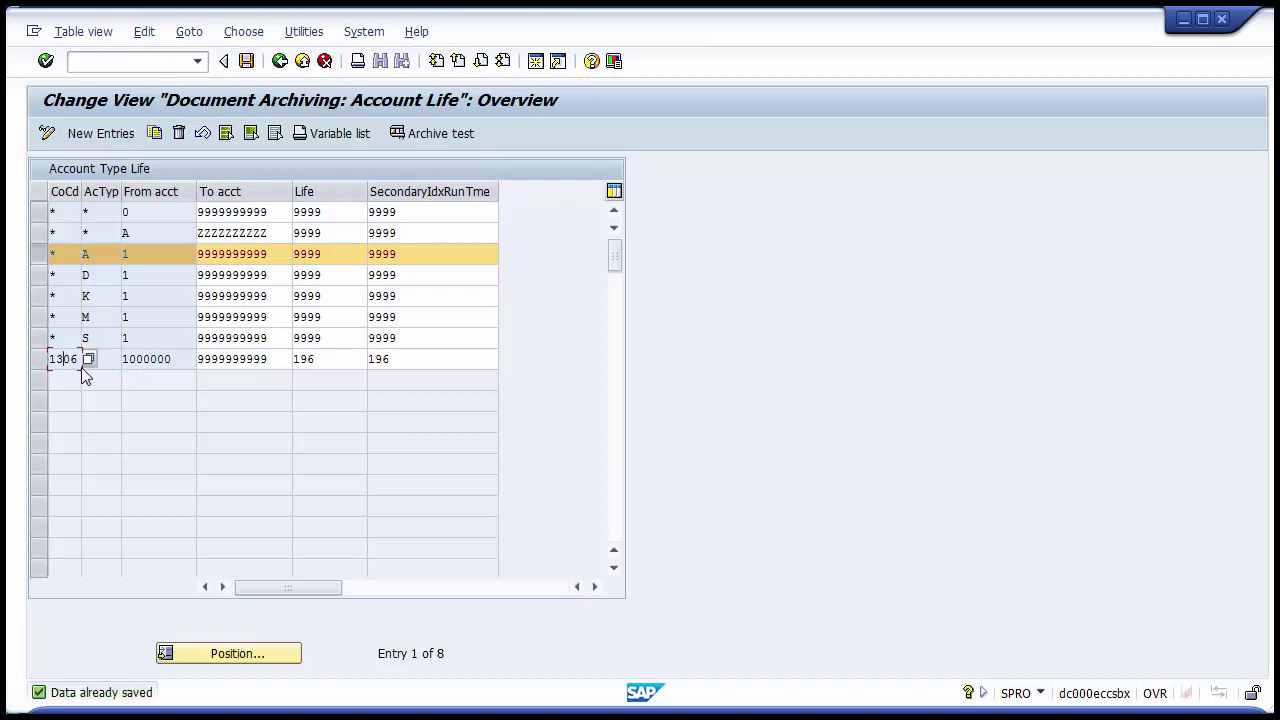
click(280, 62)
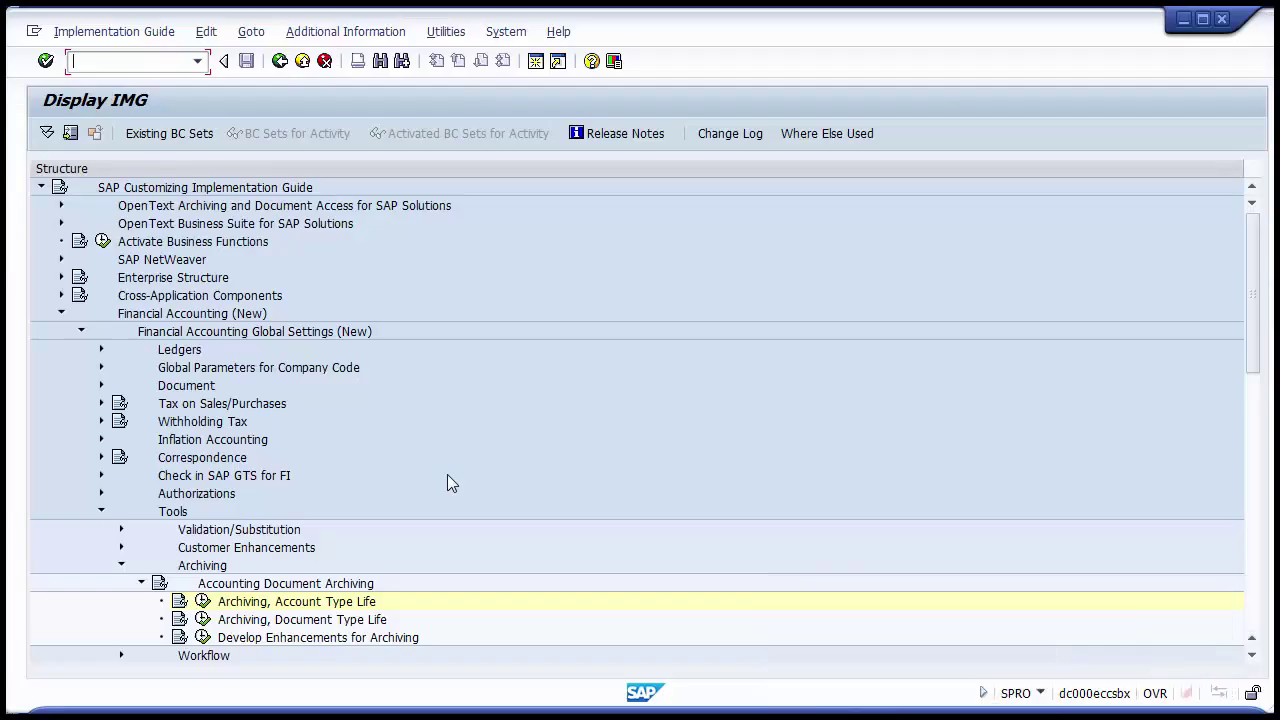
Open Archiving, Document Type Life and review the company code, document type and document life of the existing generic entry.
click(242, 621)
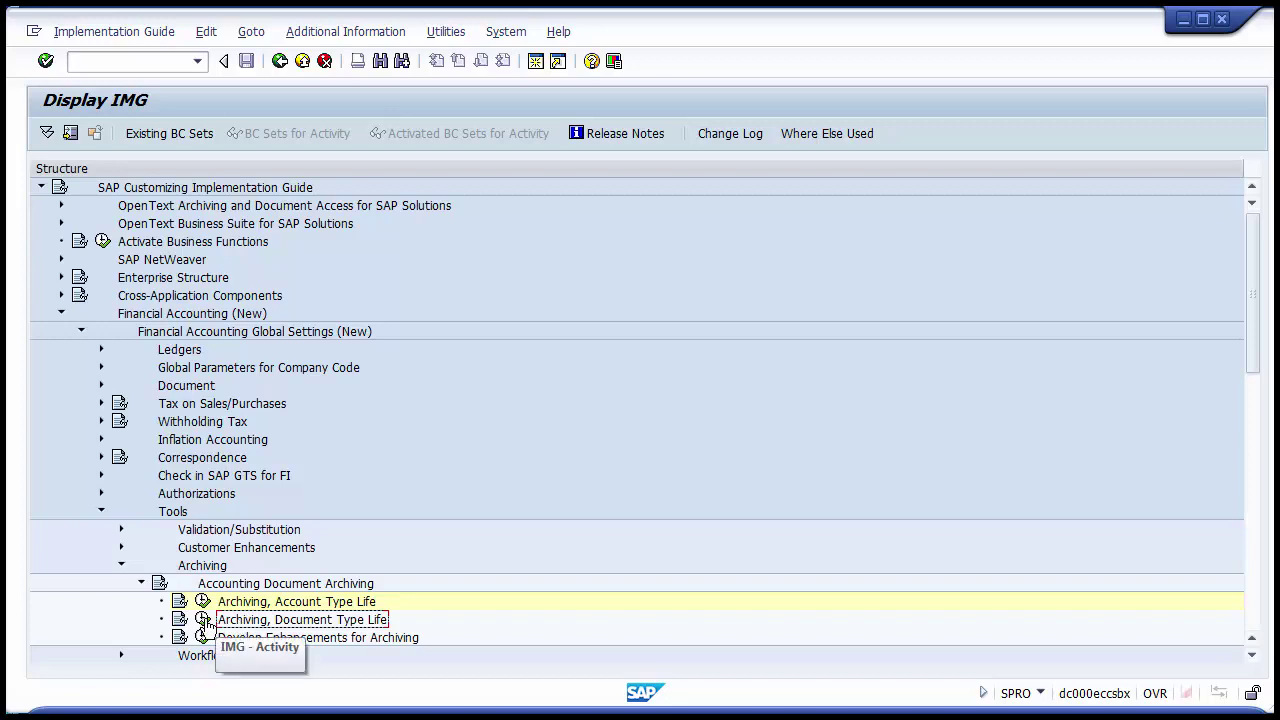
click(202, 621)
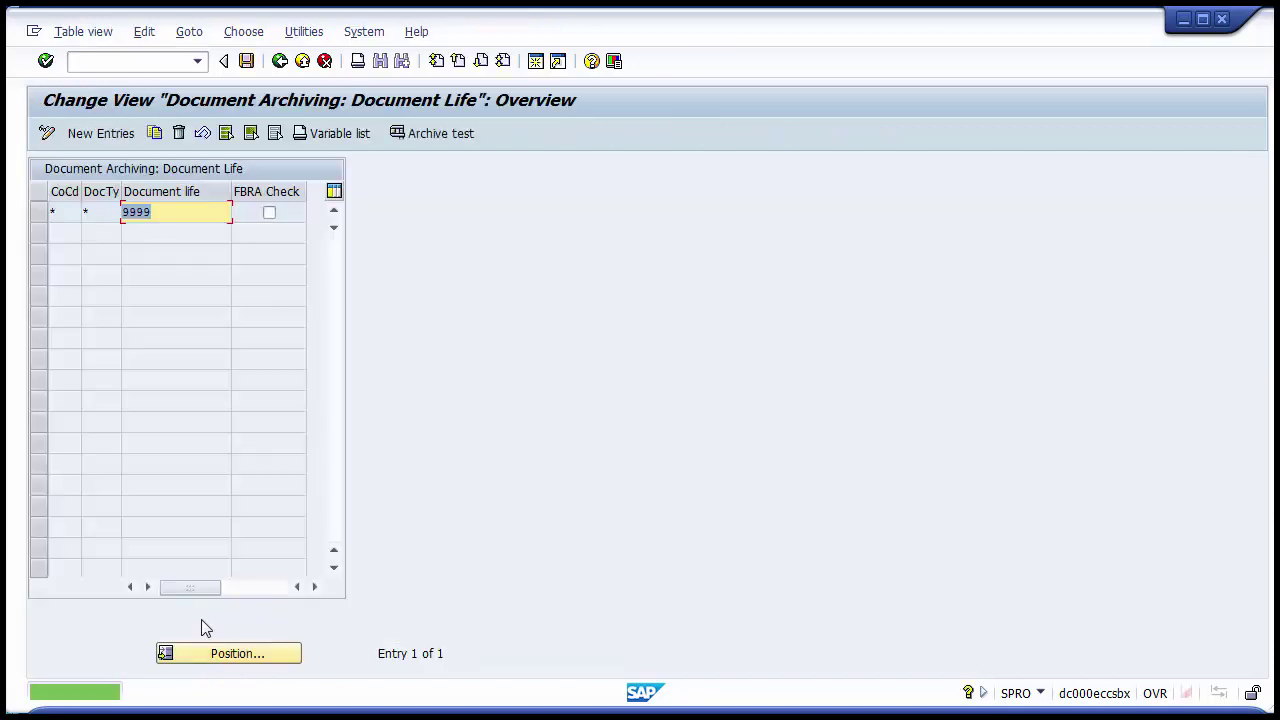
click(62, 211)
click(104, 213)
text(*)
click(161, 212)
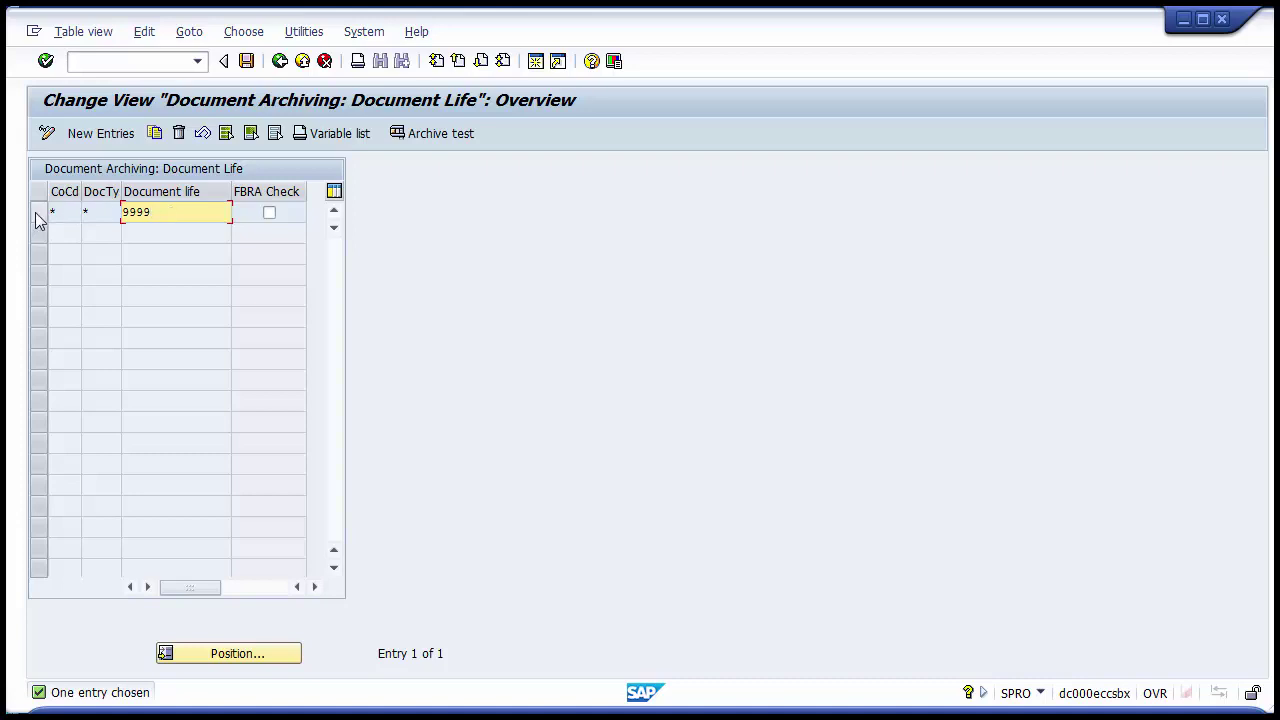
Start a new document life entry for company code 1306.
click(100, 136)
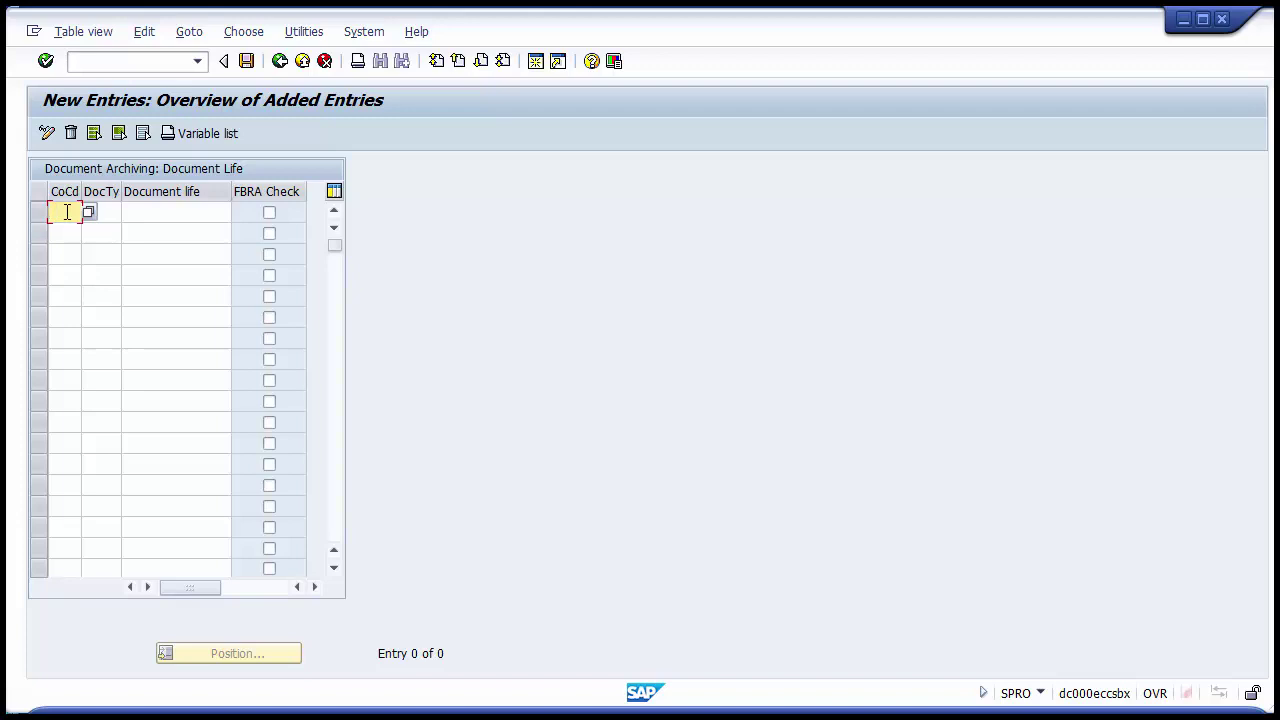
text(2116)
key(BackSpace)
key(BackSpace)
key(BackSpace)
key(BackSpace)
text(1306)
Set document type * and document life 90 for the new entry, save it in the proposed customizing request and return to the overview.
click(117, 216)
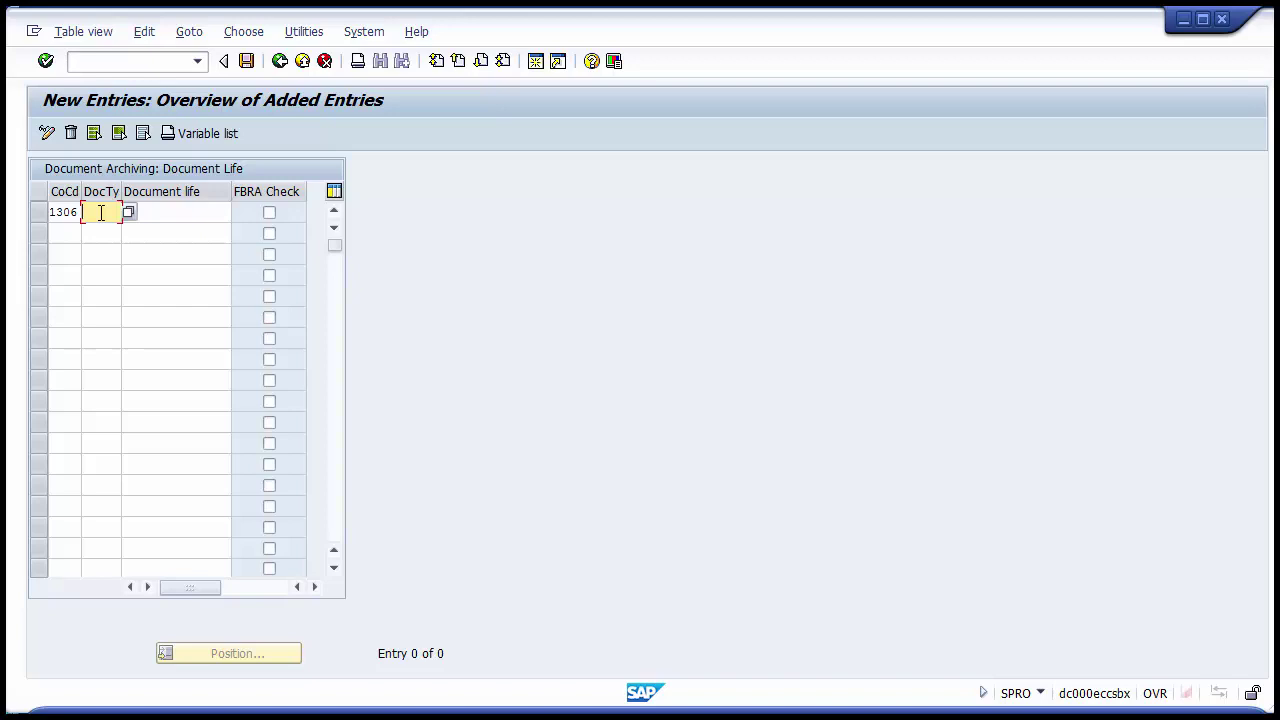
text(*)
click(168, 216)
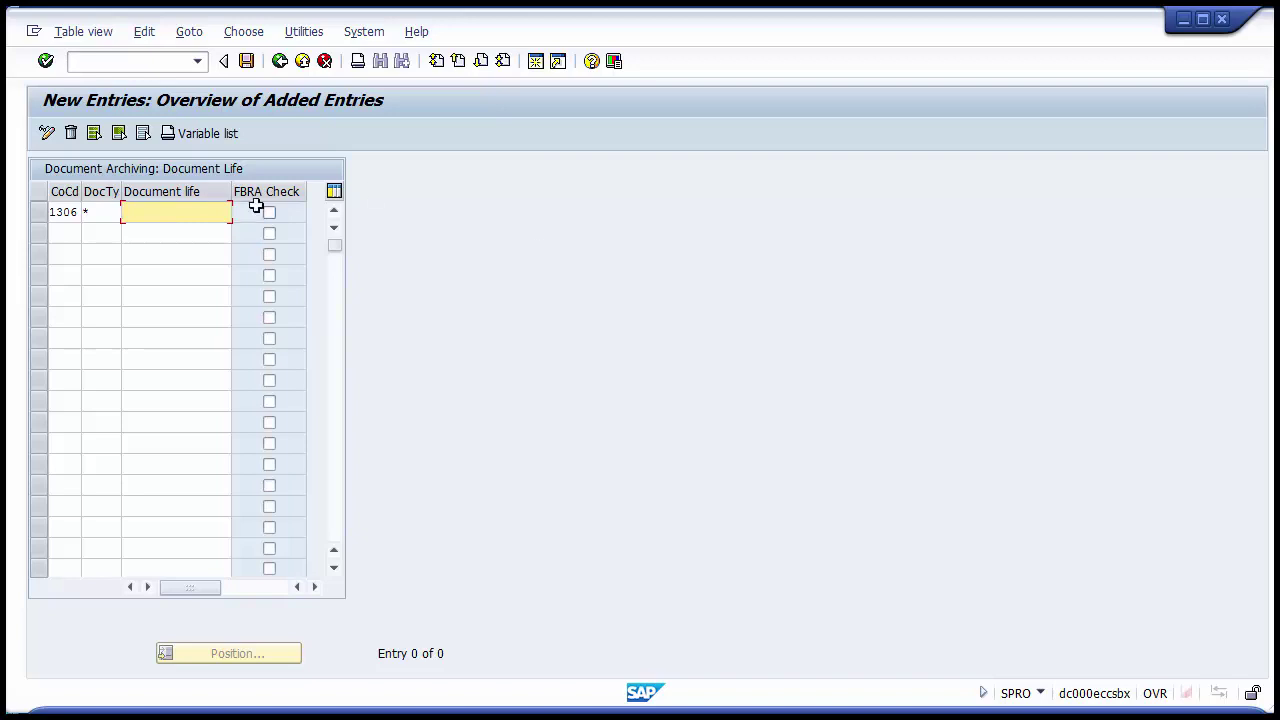
text(90)
click(246, 61)
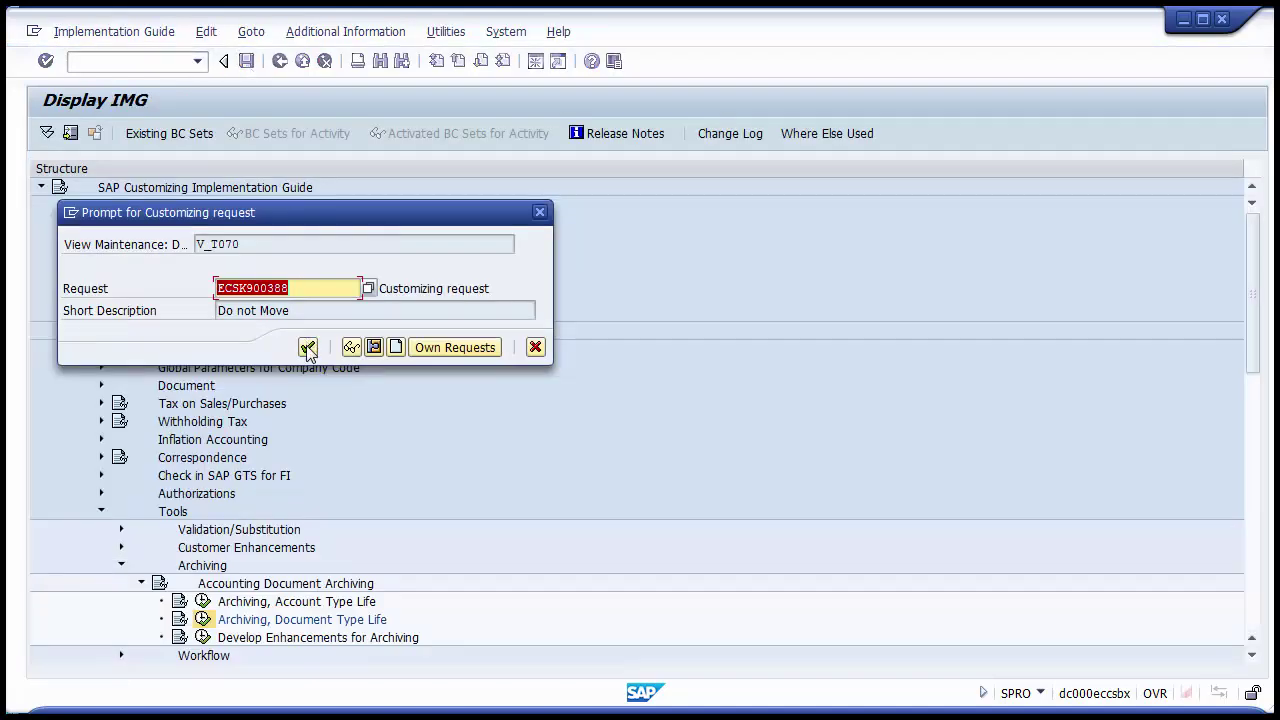
click(307, 347)
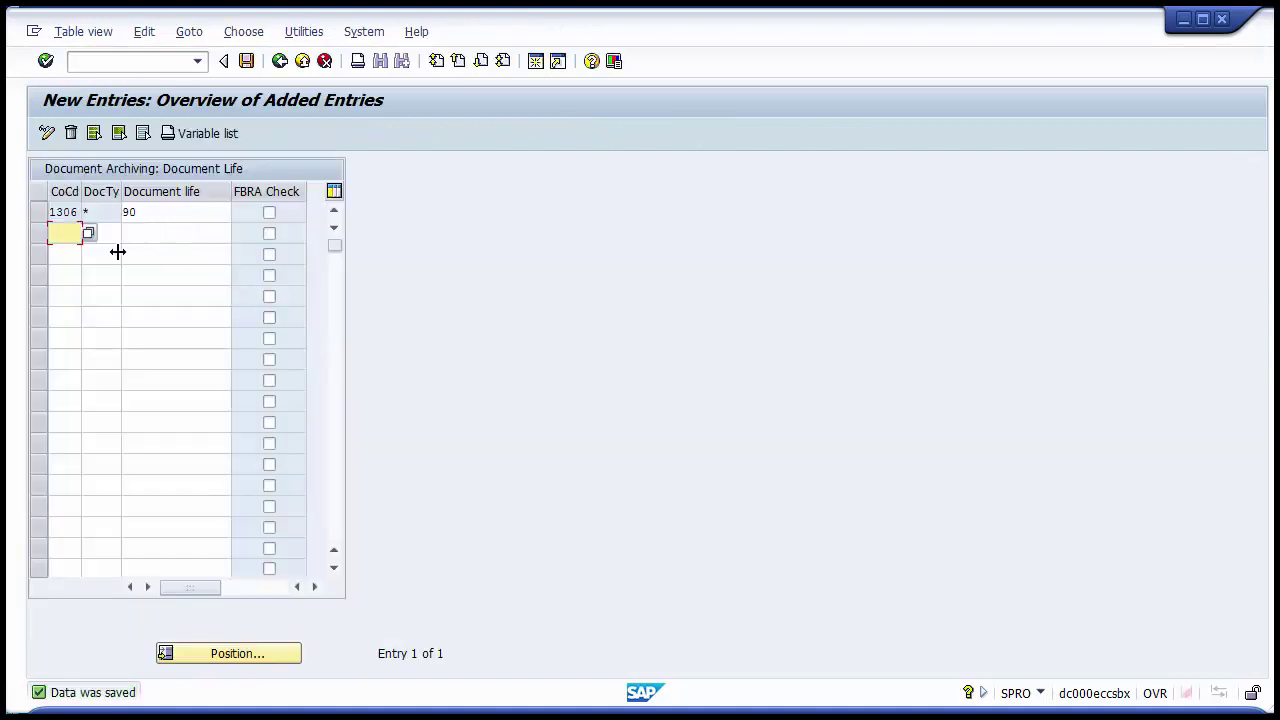
click(278, 63)
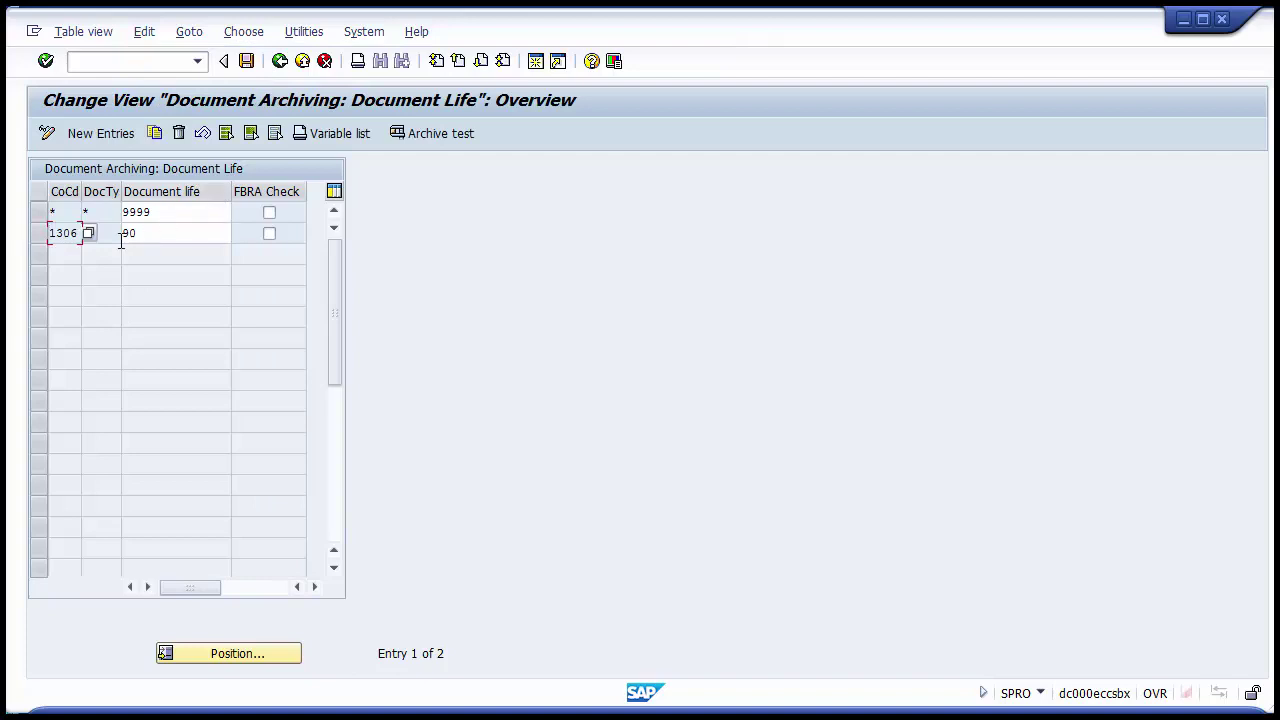
Open the archive test from the document life overview.
click(39, 236)
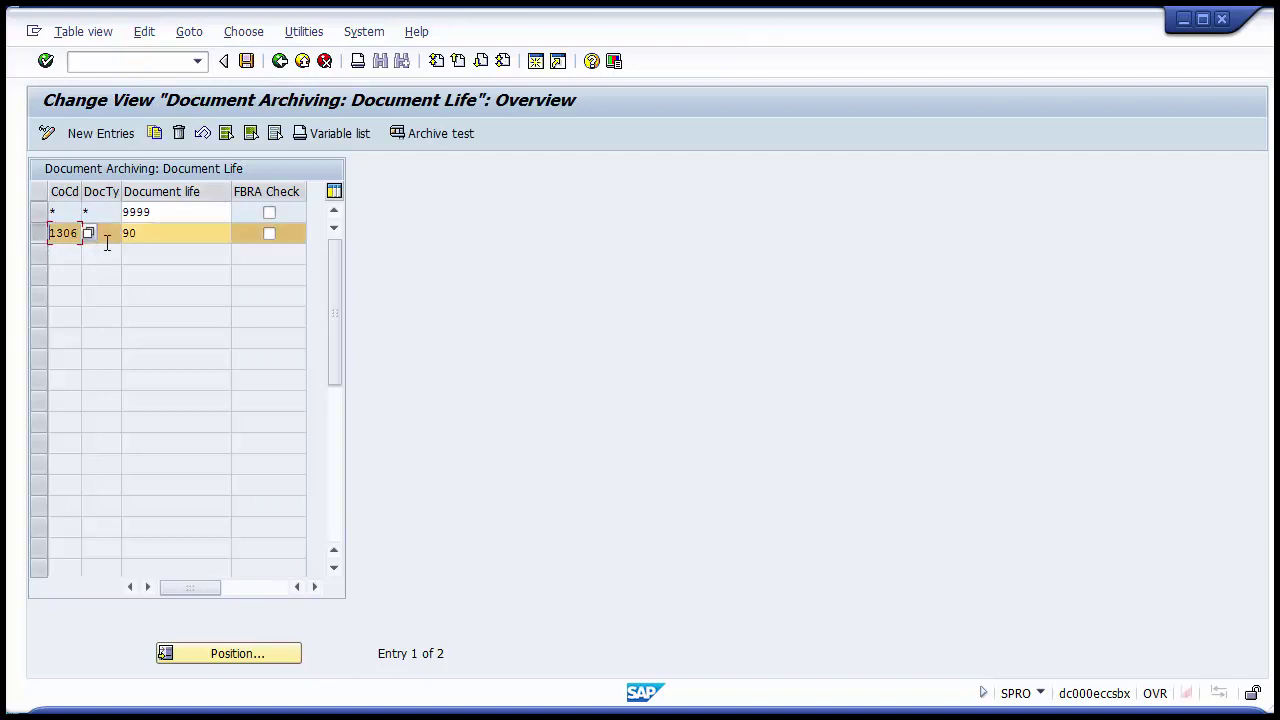
click(39, 234)
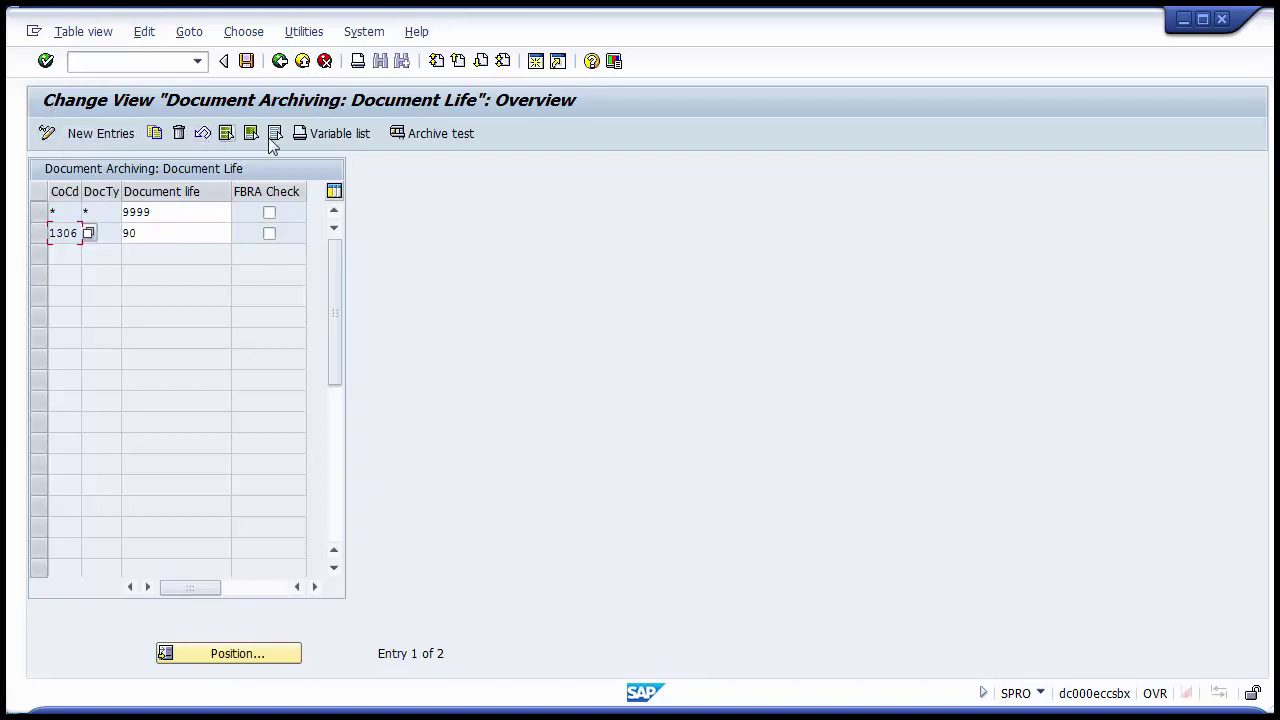
click(436, 142)
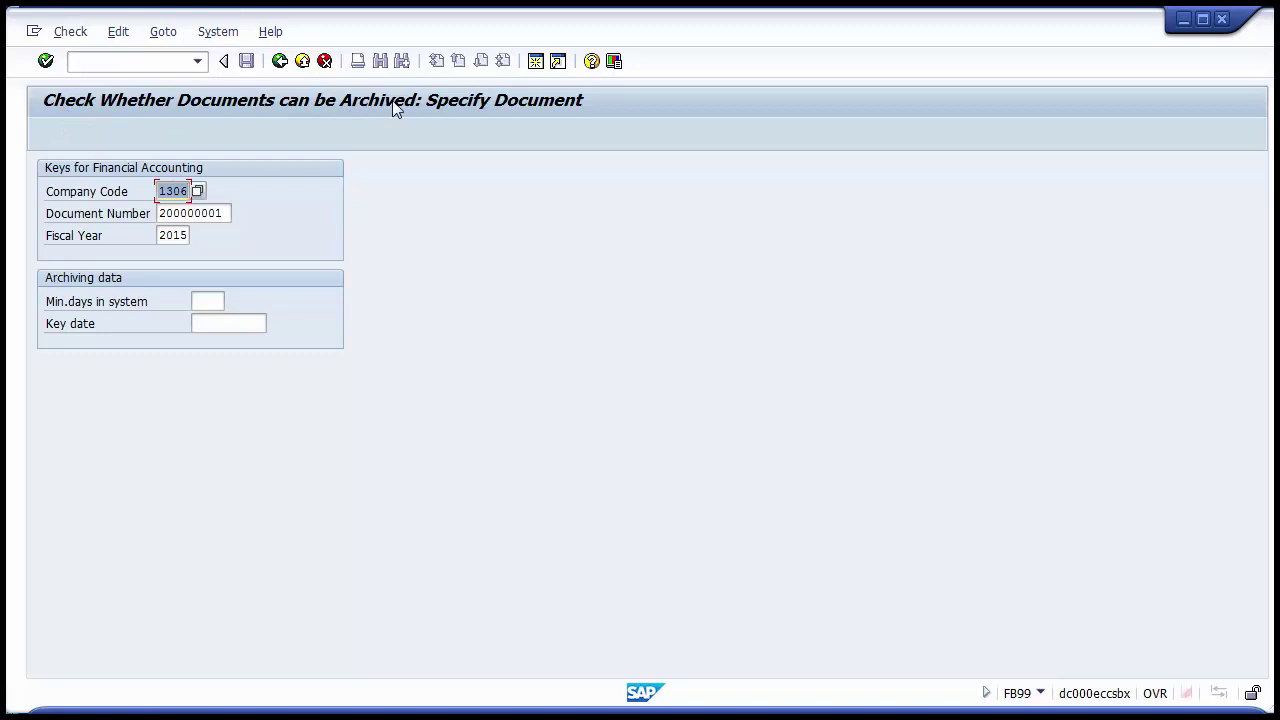
Run the archiving check for the prefilled company code 1306 document of fiscal year 2015 with key date 07/15/2015.
click(229, 213)
click(204, 330)
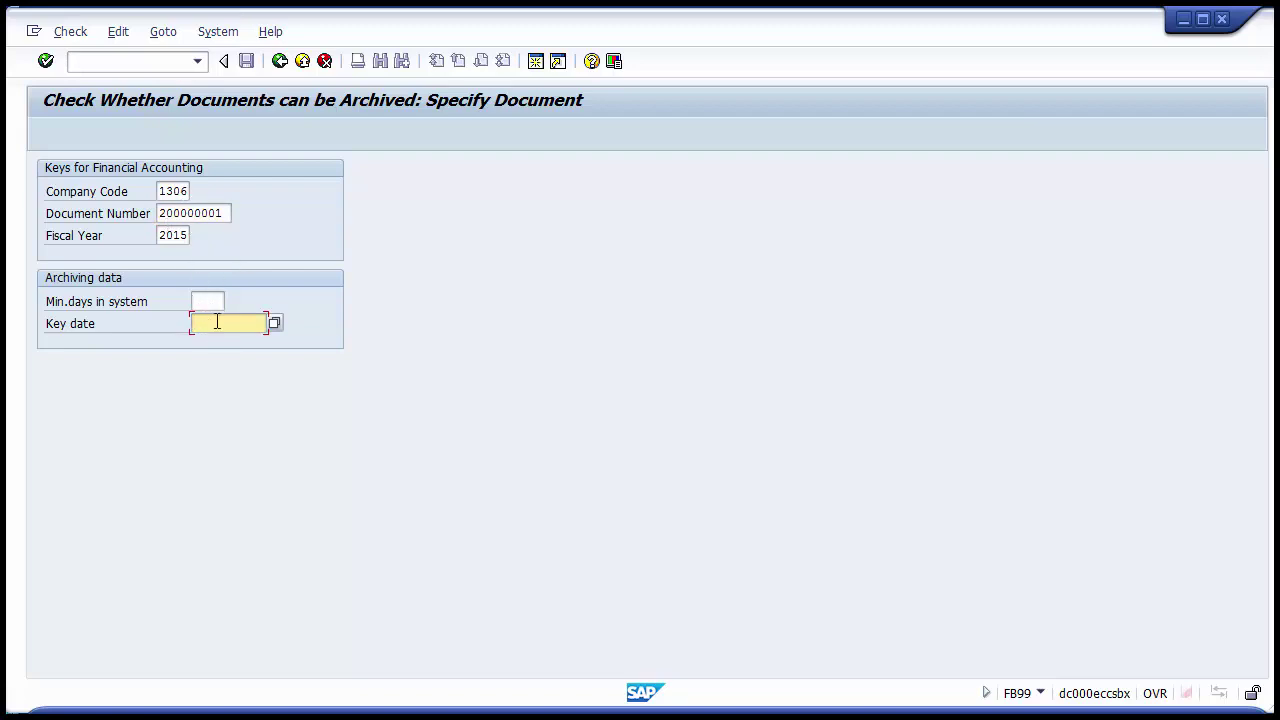
key(Return)
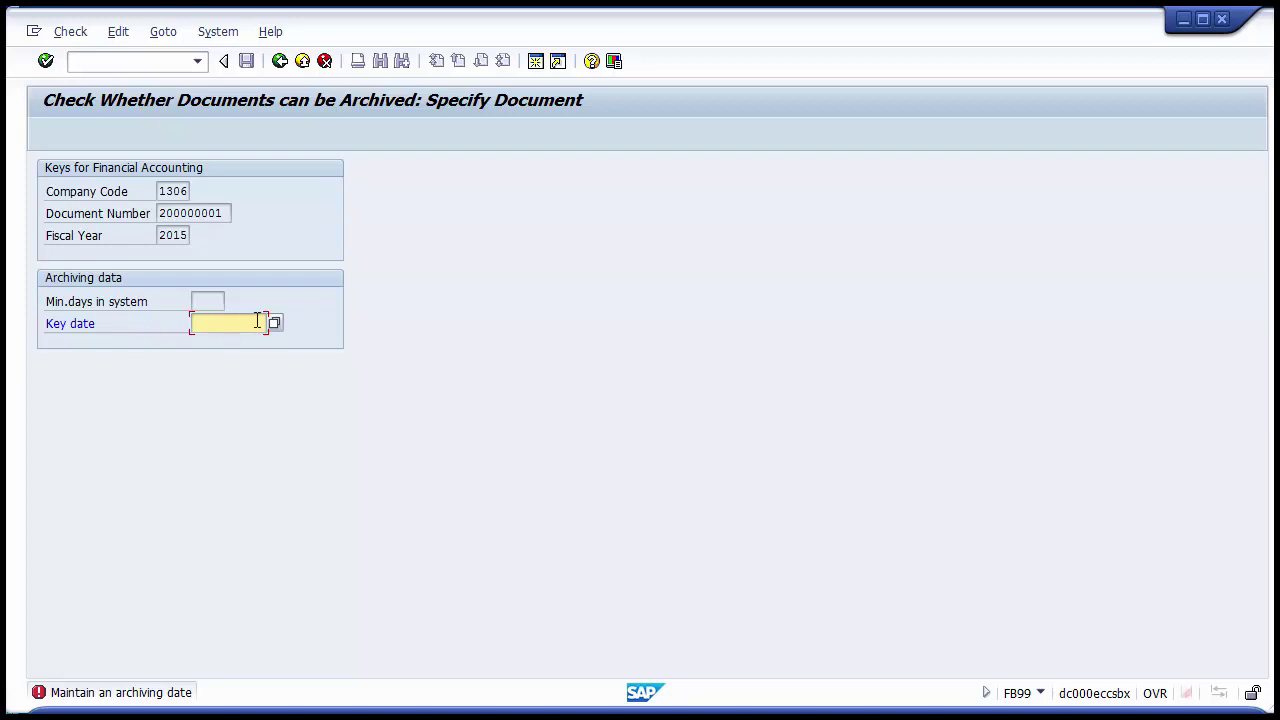
click(274, 322)
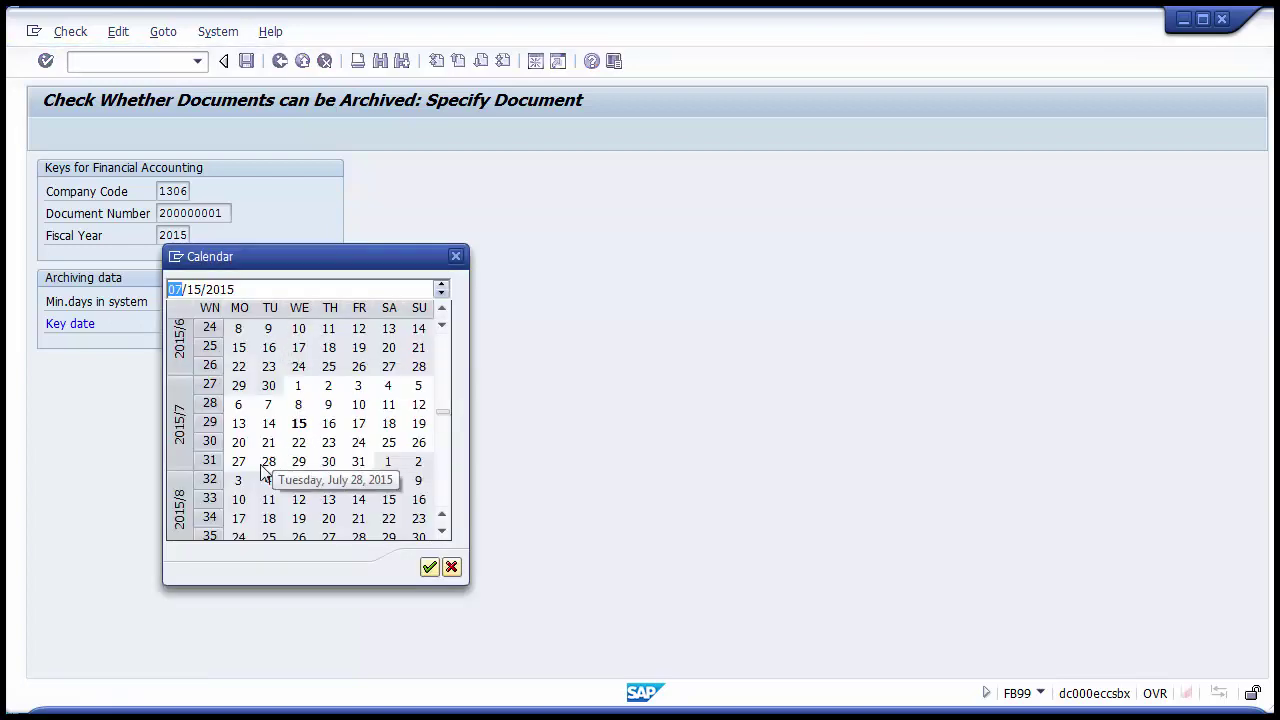
double_click(298, 423)
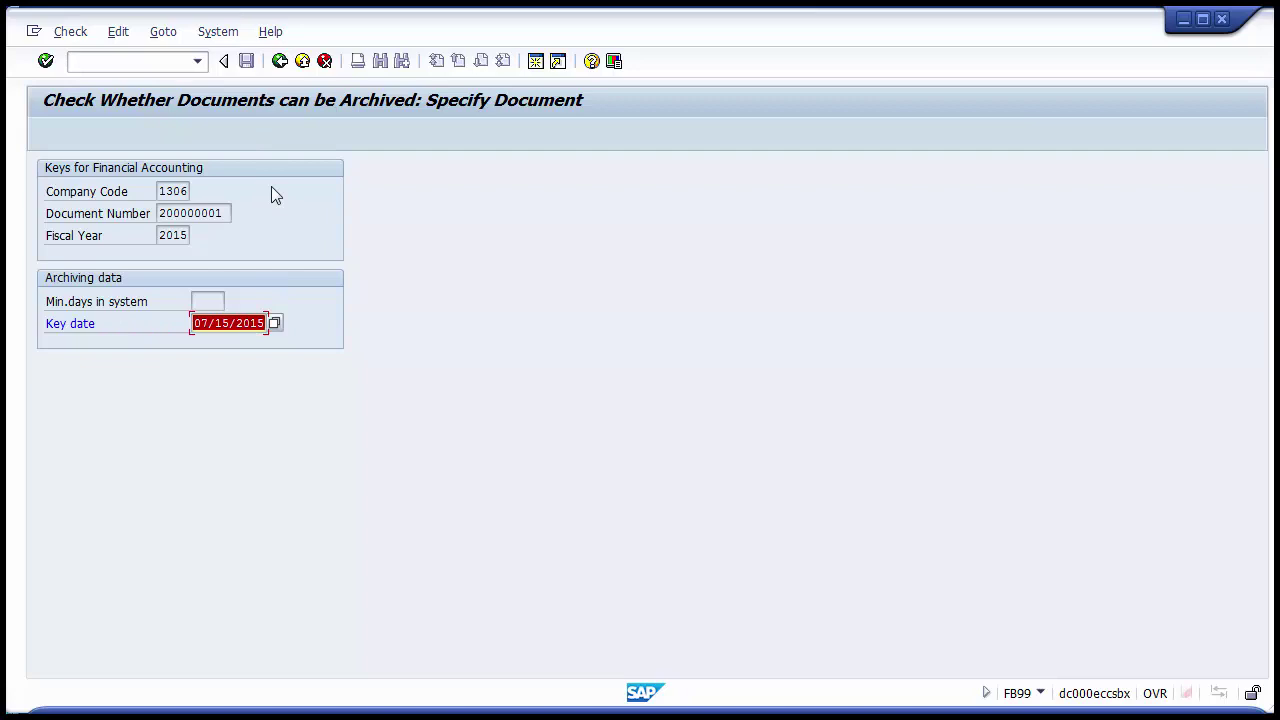
key(Return)
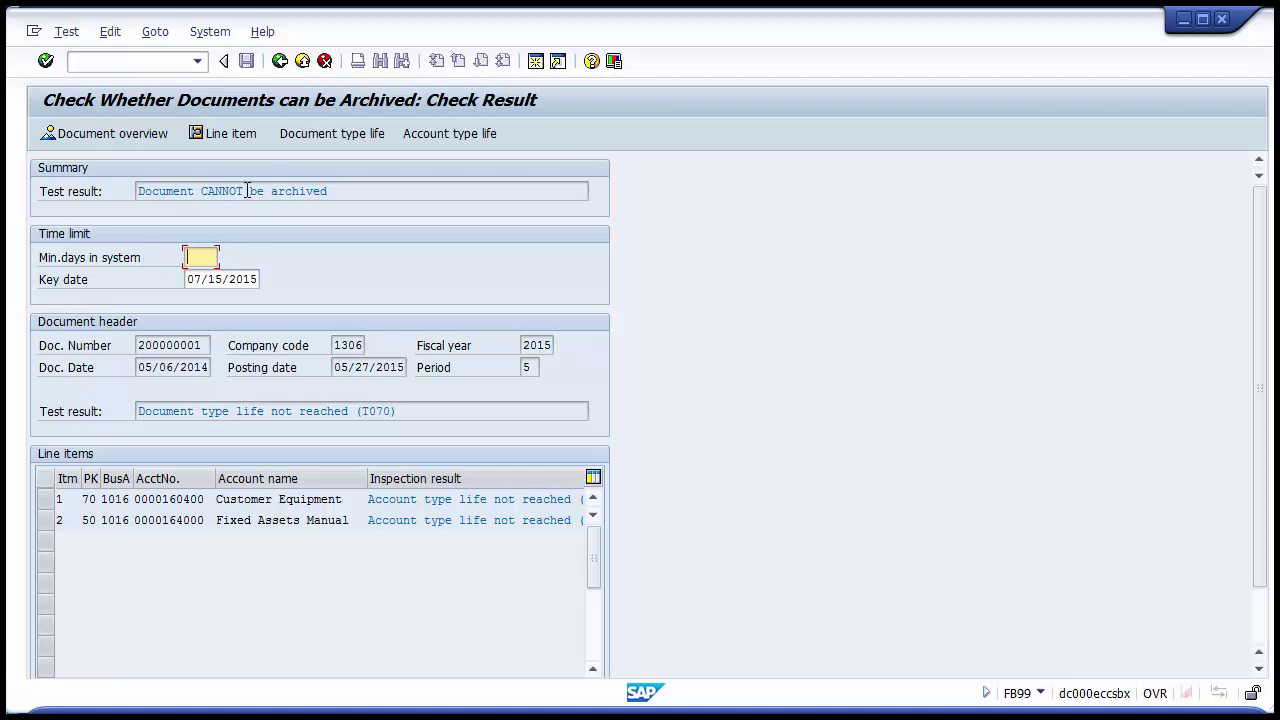
Examine the overall test result, the document number and the posting date in the check result.
click(102, 193)
drag(337, 191, 146, 192)
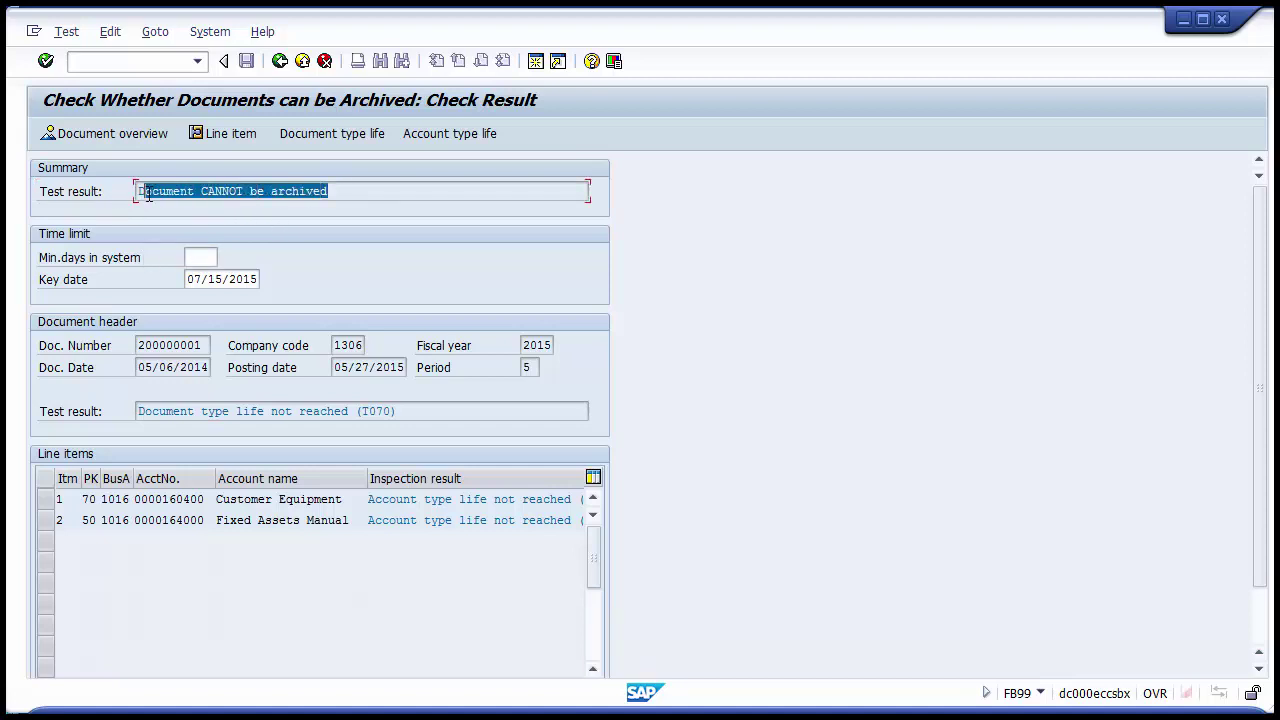
click(141, 346)
drag(141, 346, 210, 346)
click(130, 345)
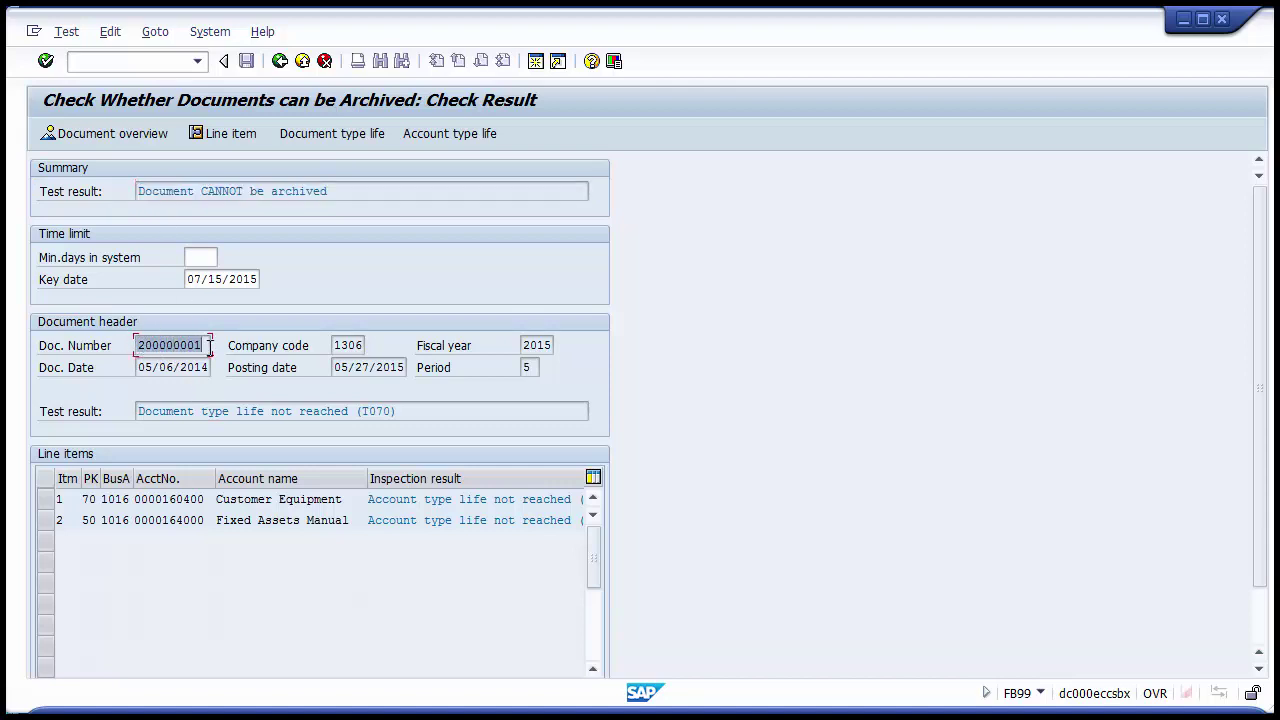
click(360, 368)
drag(360, 368, 336, 368)
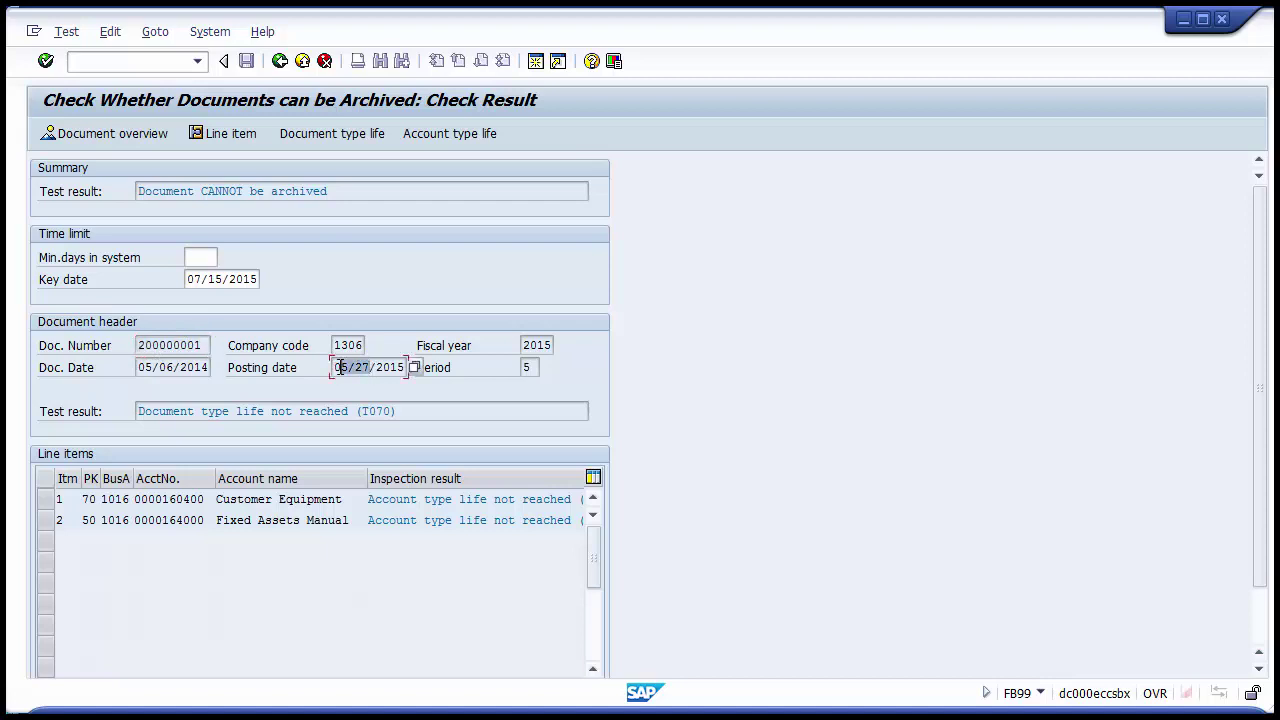
click(403, 370)
Examine the inspection results of both line items against the posting date and the document header's test result.
click(49, 506)
click(49, 518)
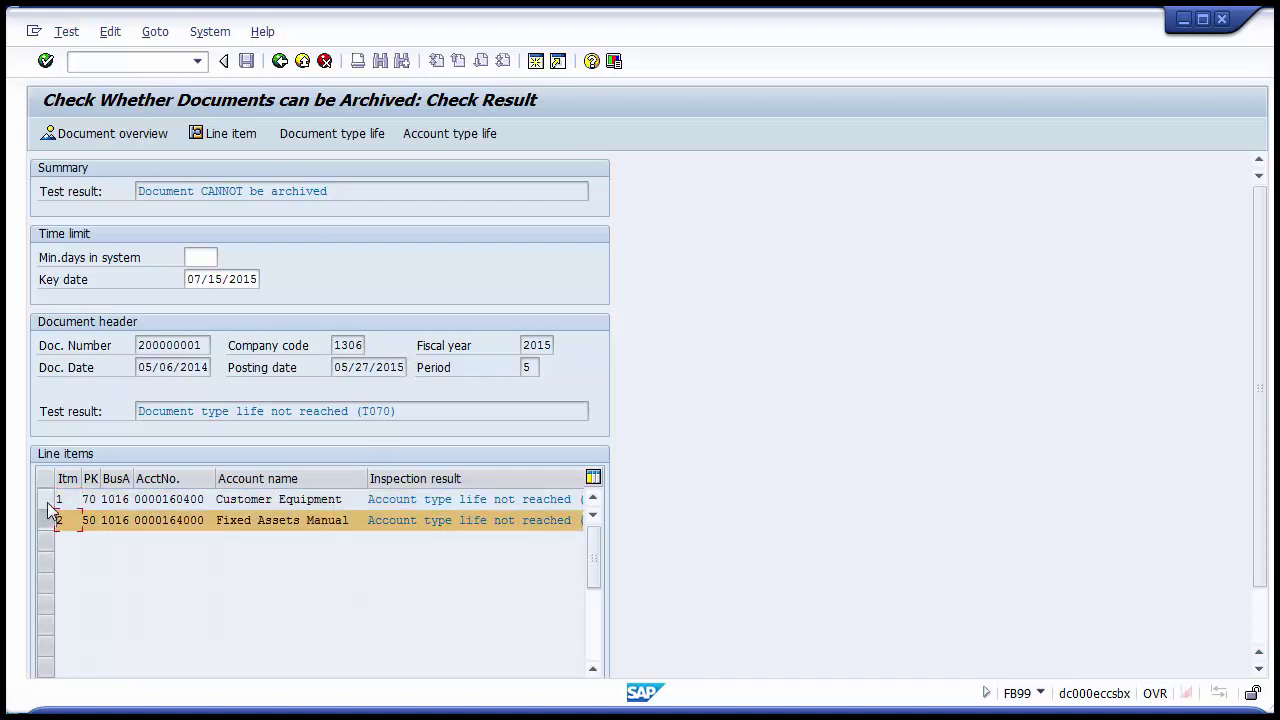
click(46, 503)
click(48, 519)
click(46, 500)
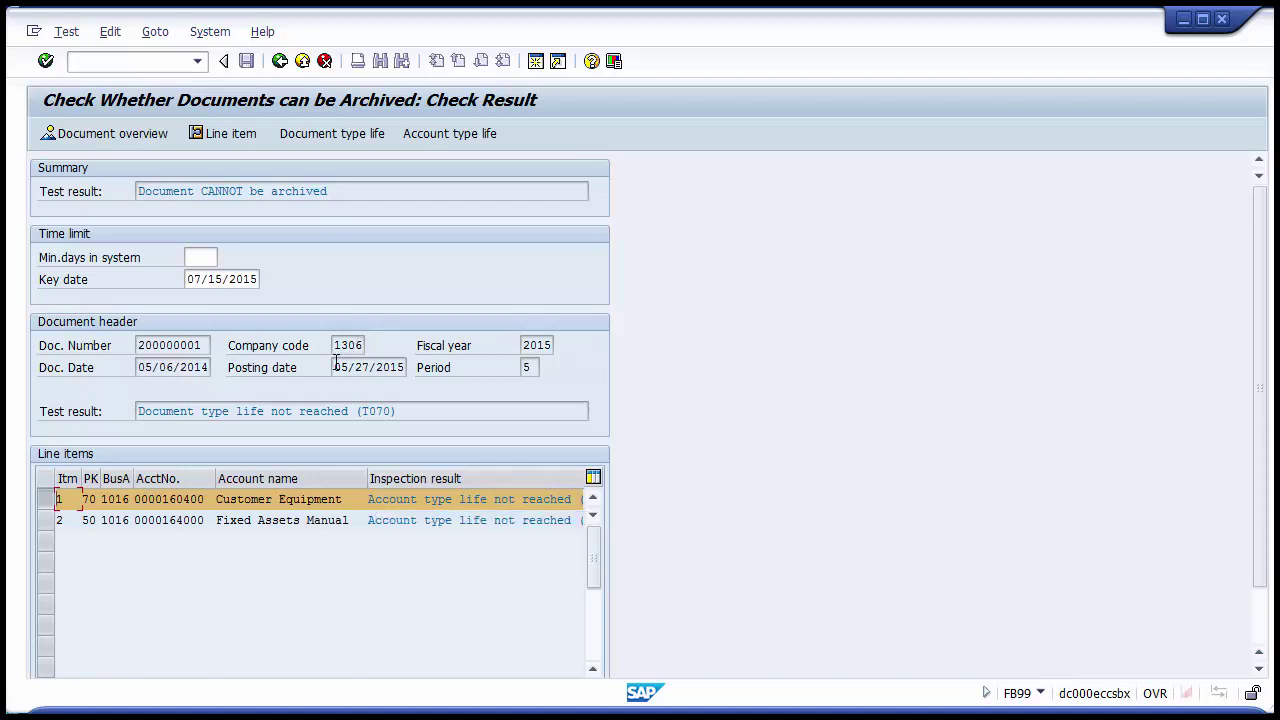
drag(337, 366, 406, 367)
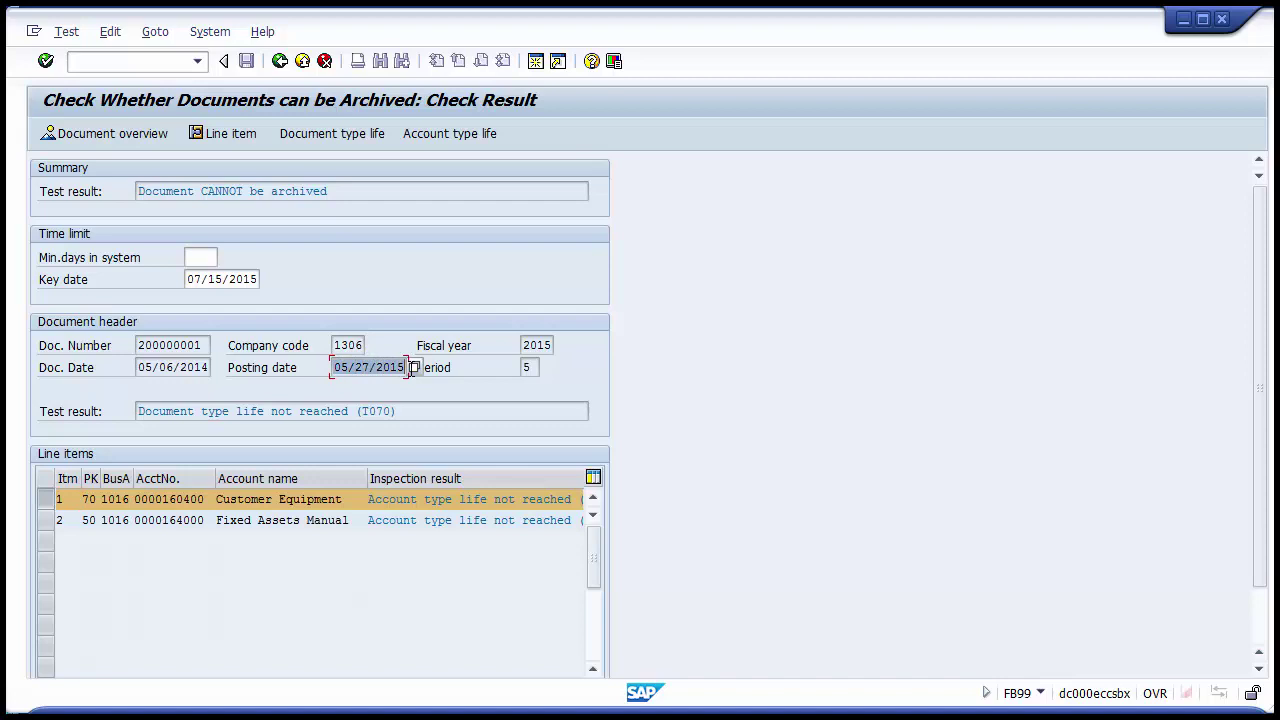
click(507, 411)
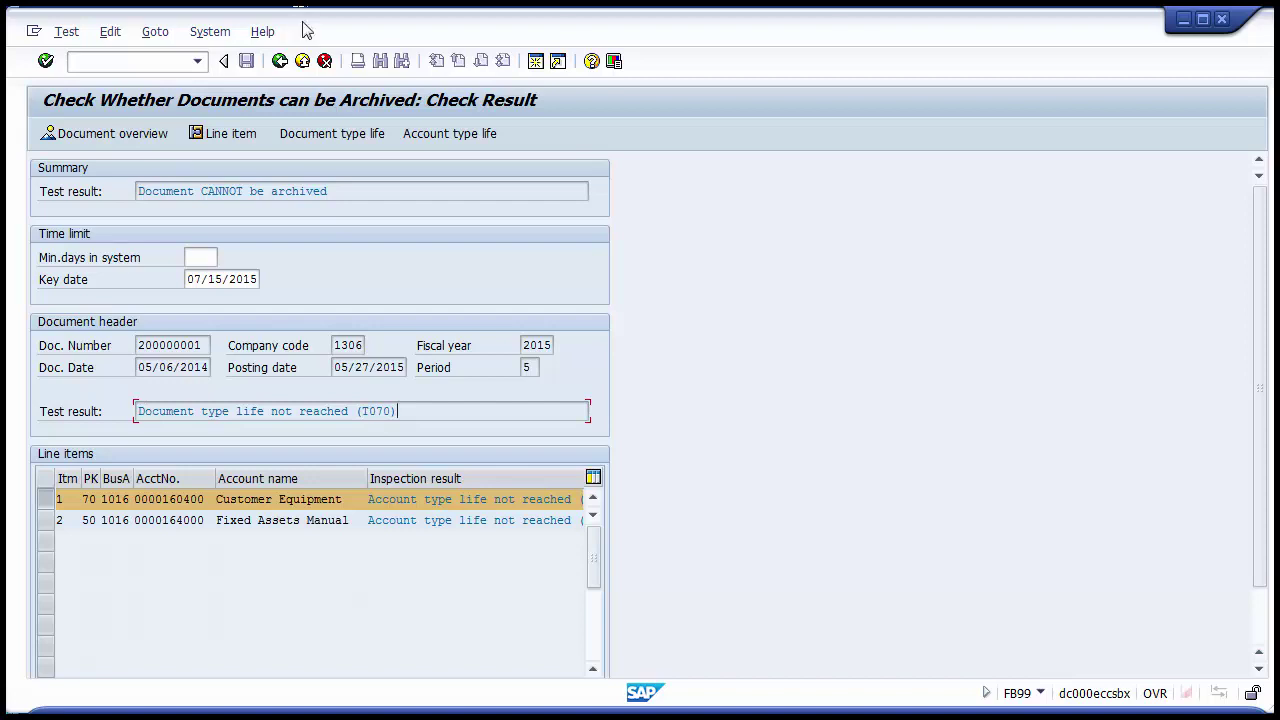
Return to the document selection of the archiving check and clear the document number and fiscal year.
click(280, 61)
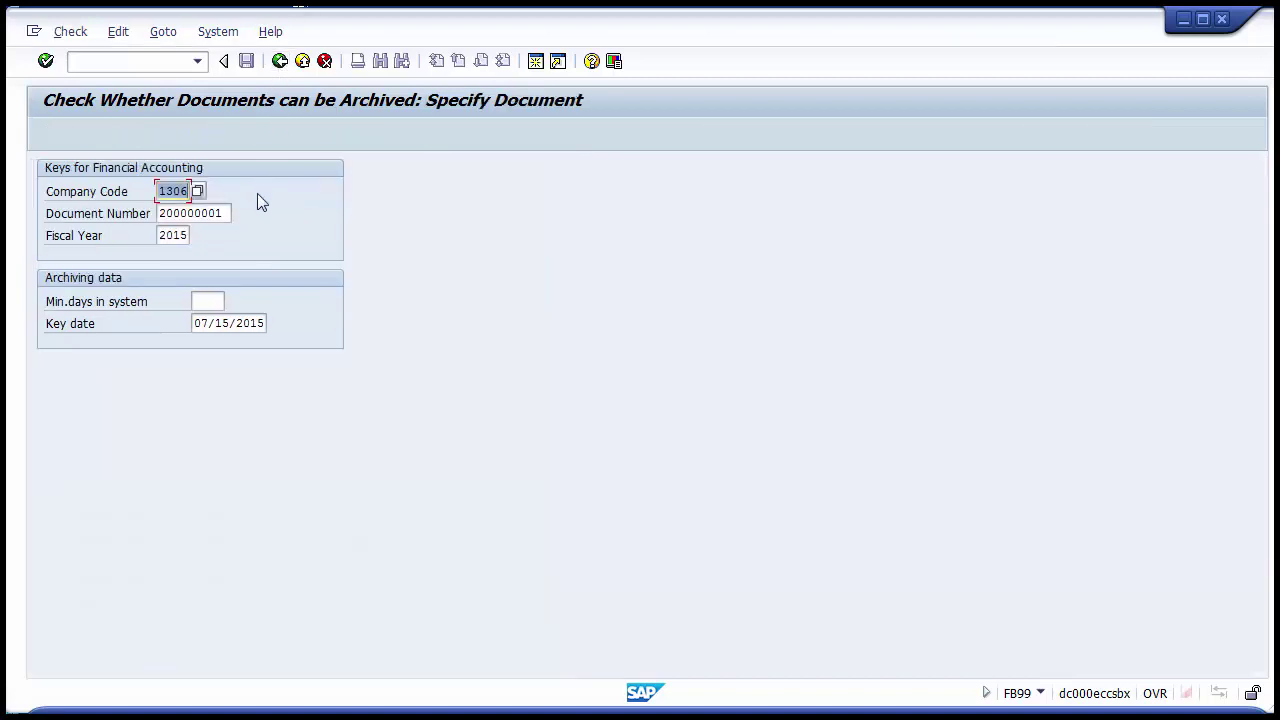
click(231, 214)
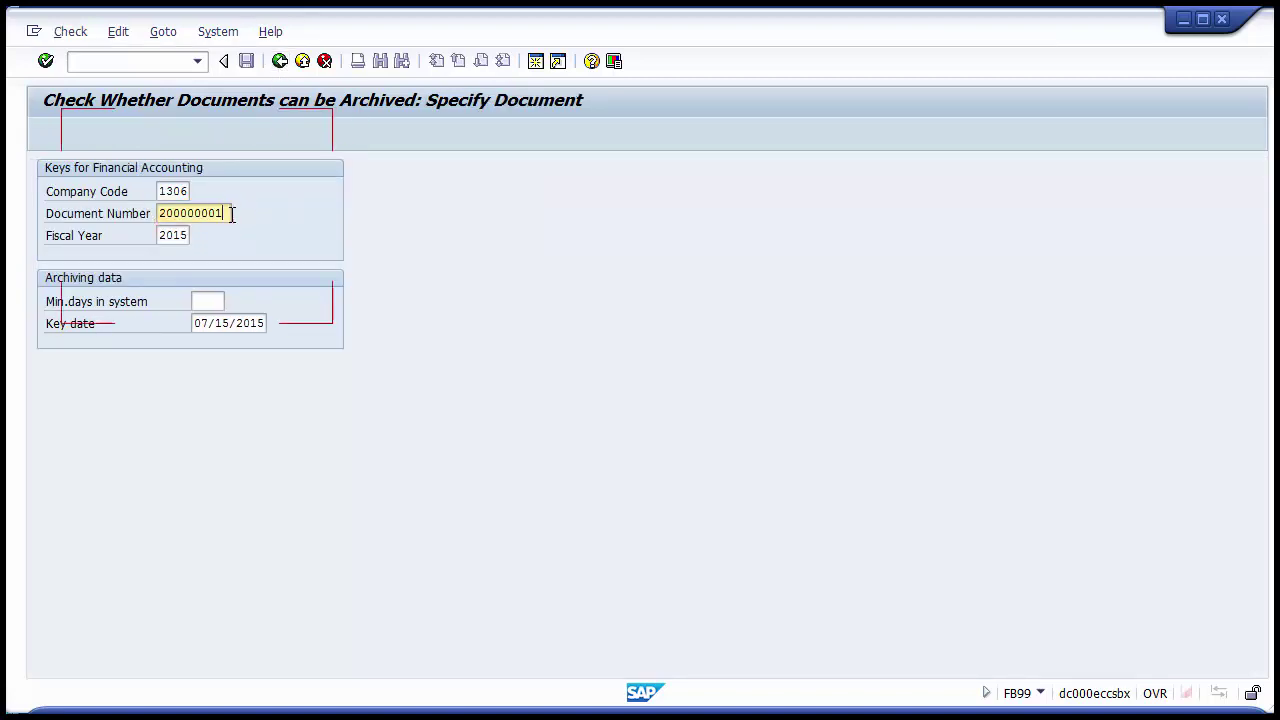
key(BackSpace)
key(BackSpace)
key(BackSpace)
key(BackSpace)
key(BackSpace)
key(BackSpace)
key(BackSpace)
key(BackSpace)
key(BackSpace)
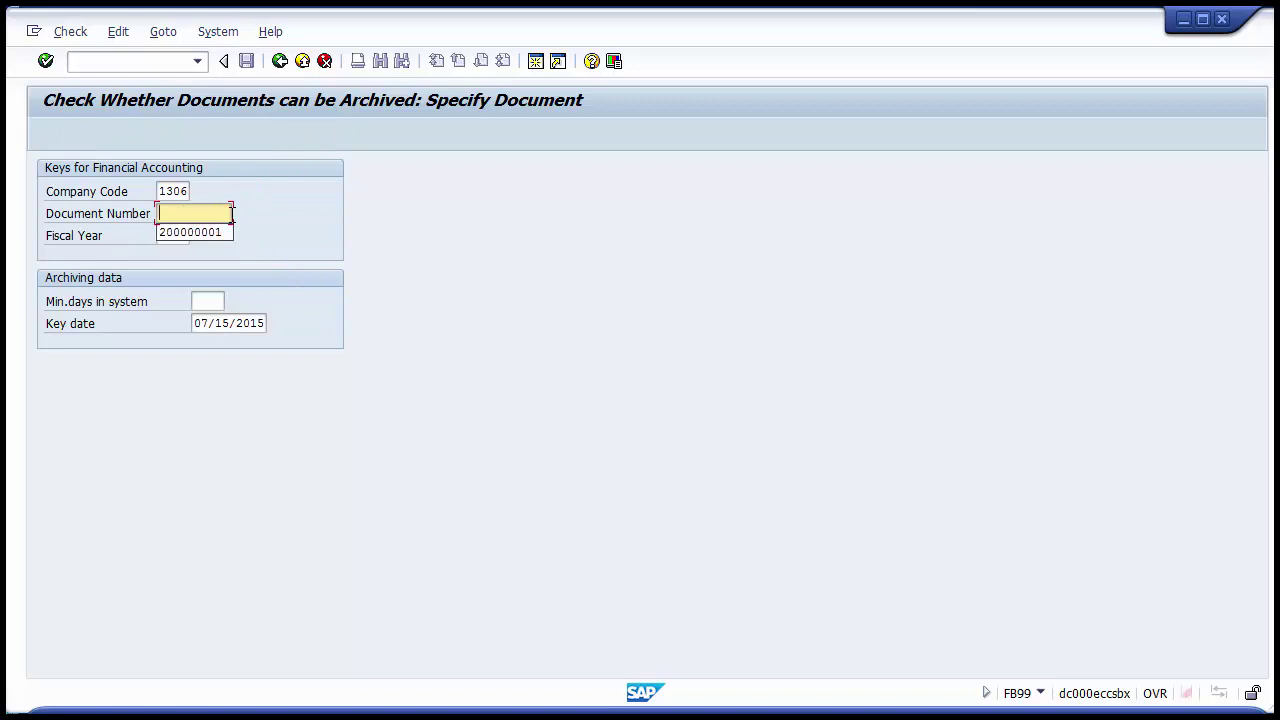
key(Escape)
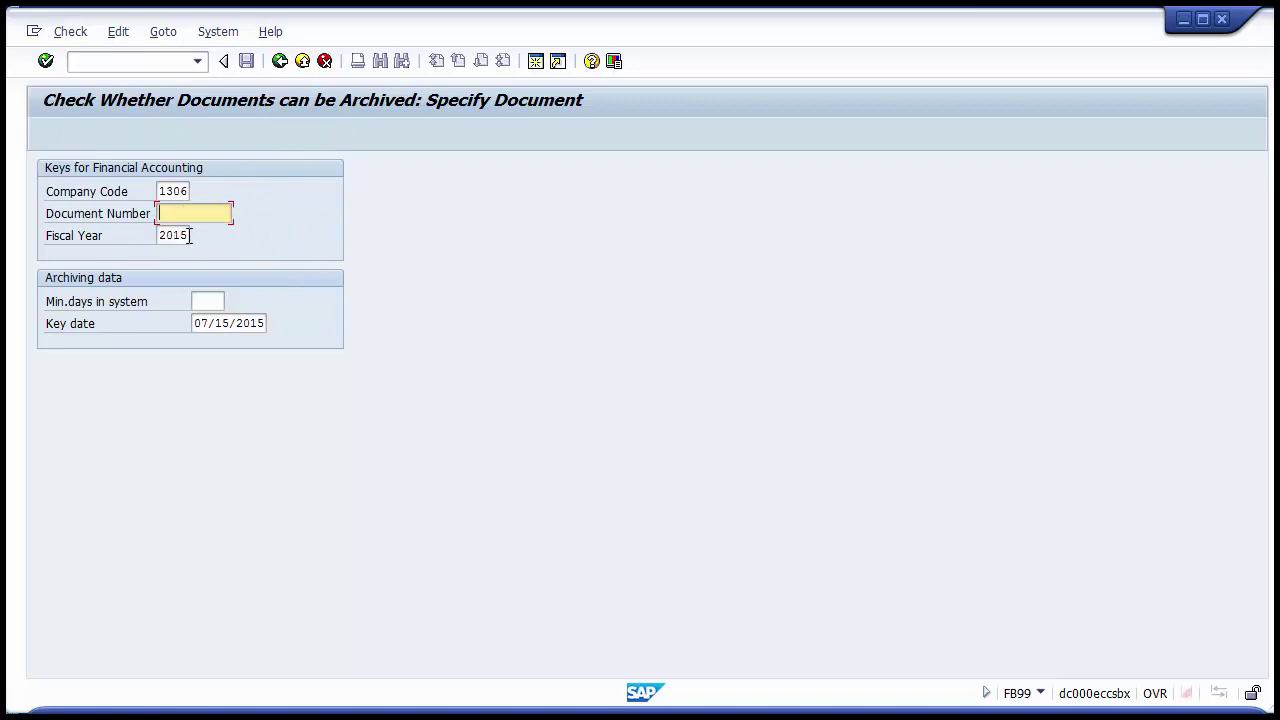
click(189, 236)
key(BackSpace)
key(BackSpace)
key(BackSpace)
key(BackSpace)
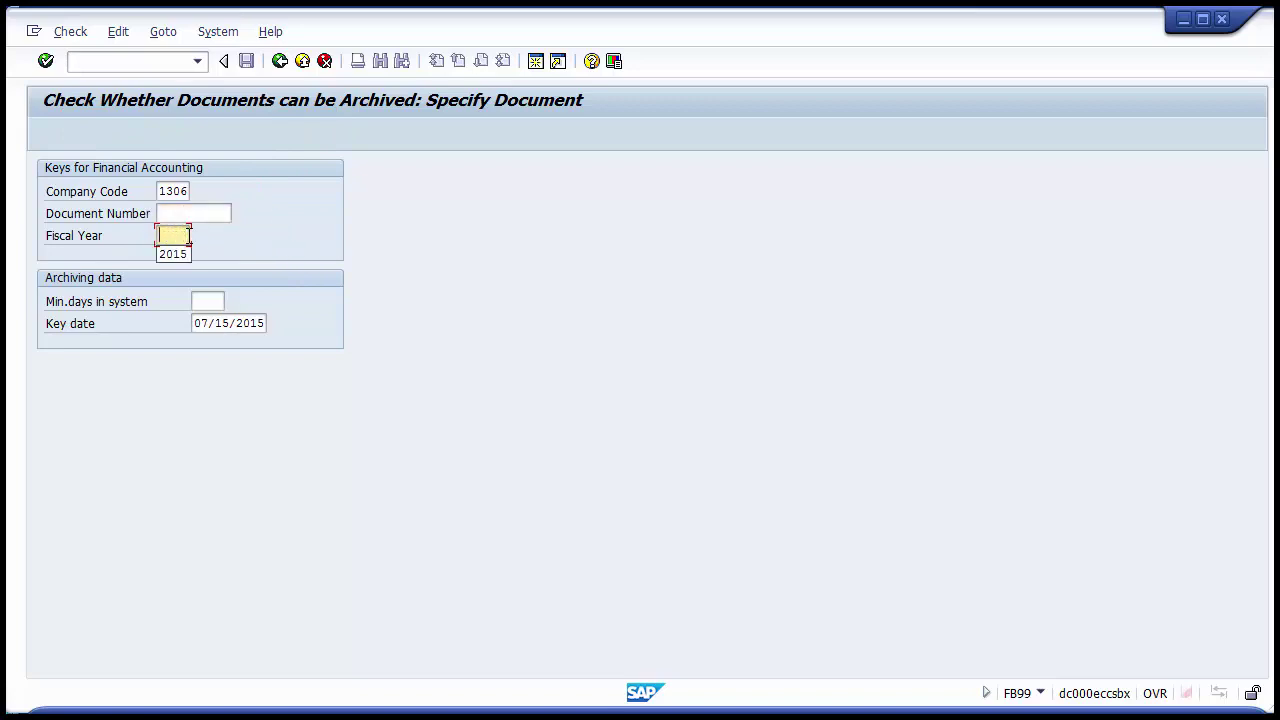
Open a new session, start G/L Account Line Item Display (FBL3N), and list the line items for company code 1306.
click(535, 62)
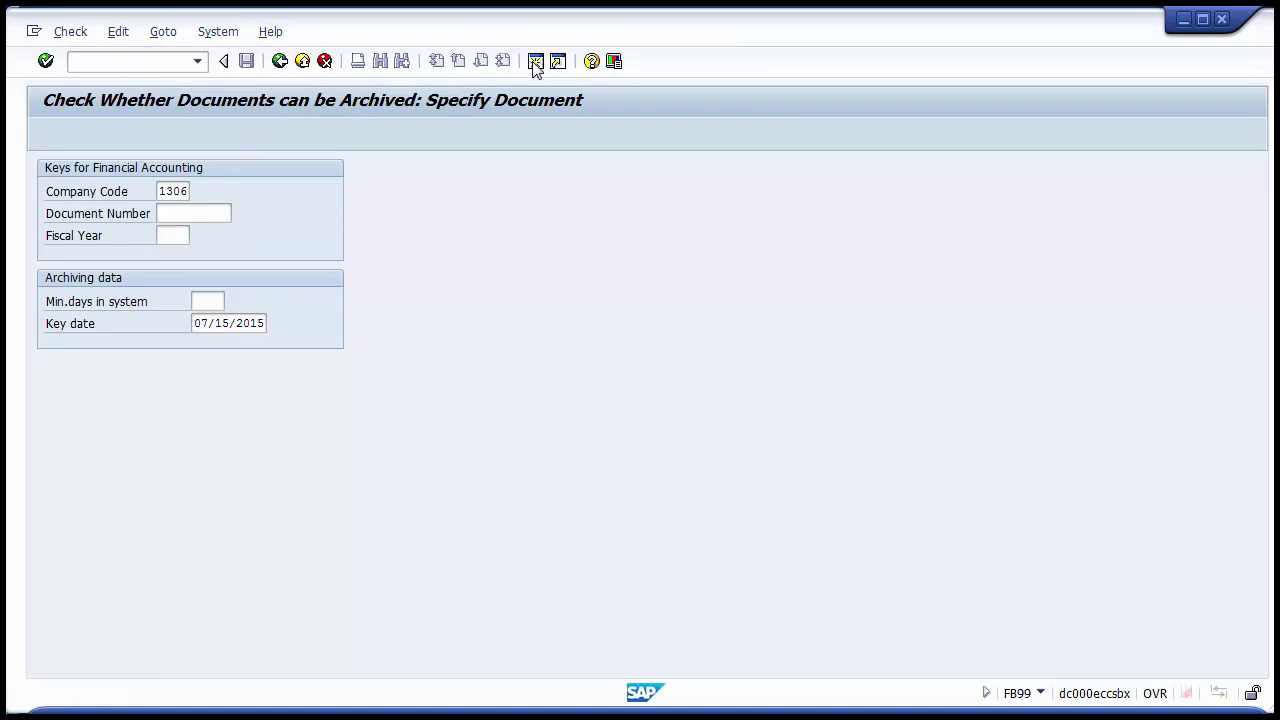
click(104, 53)
mouse_move(170, 58)
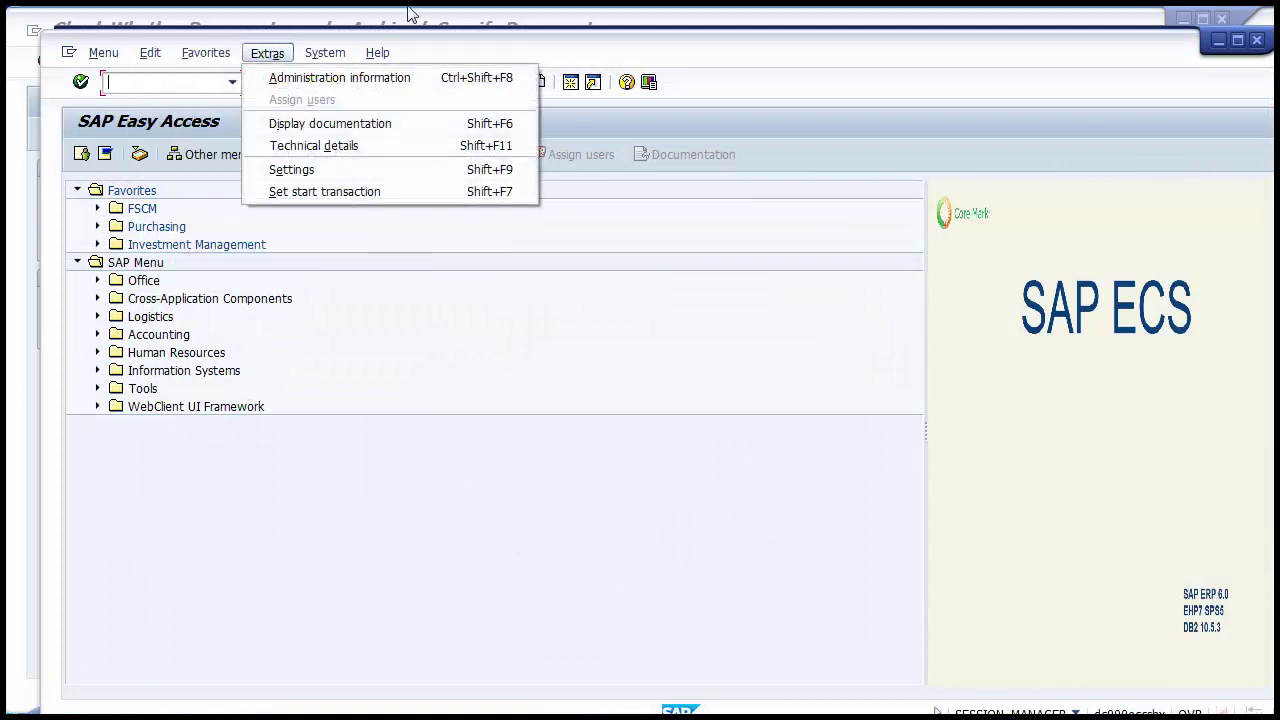
click(144, 95)
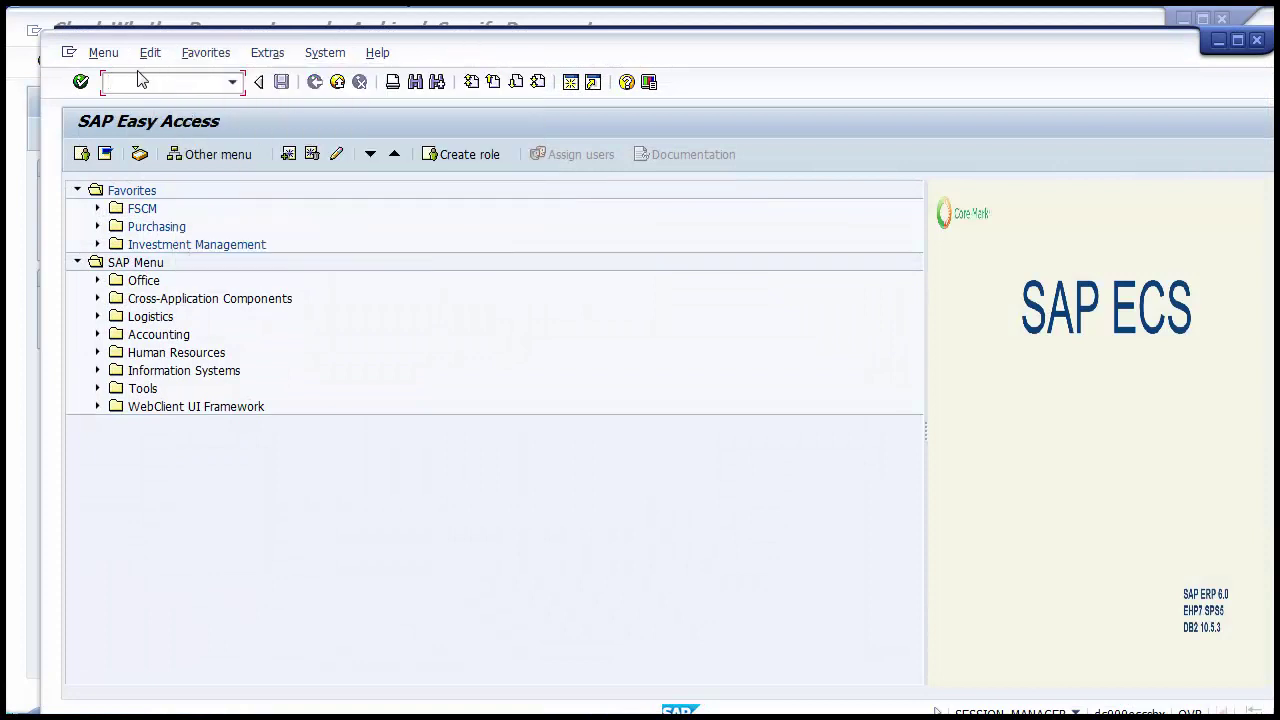
key(Return)
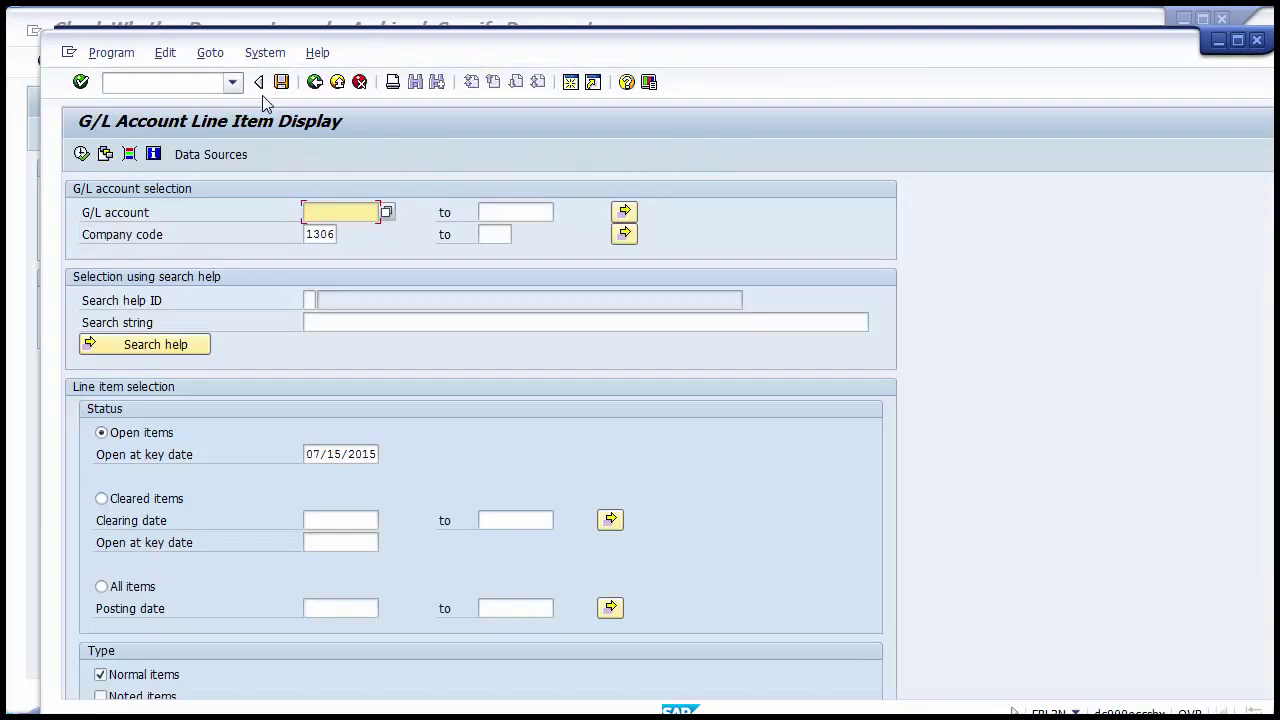
click(79, 157)
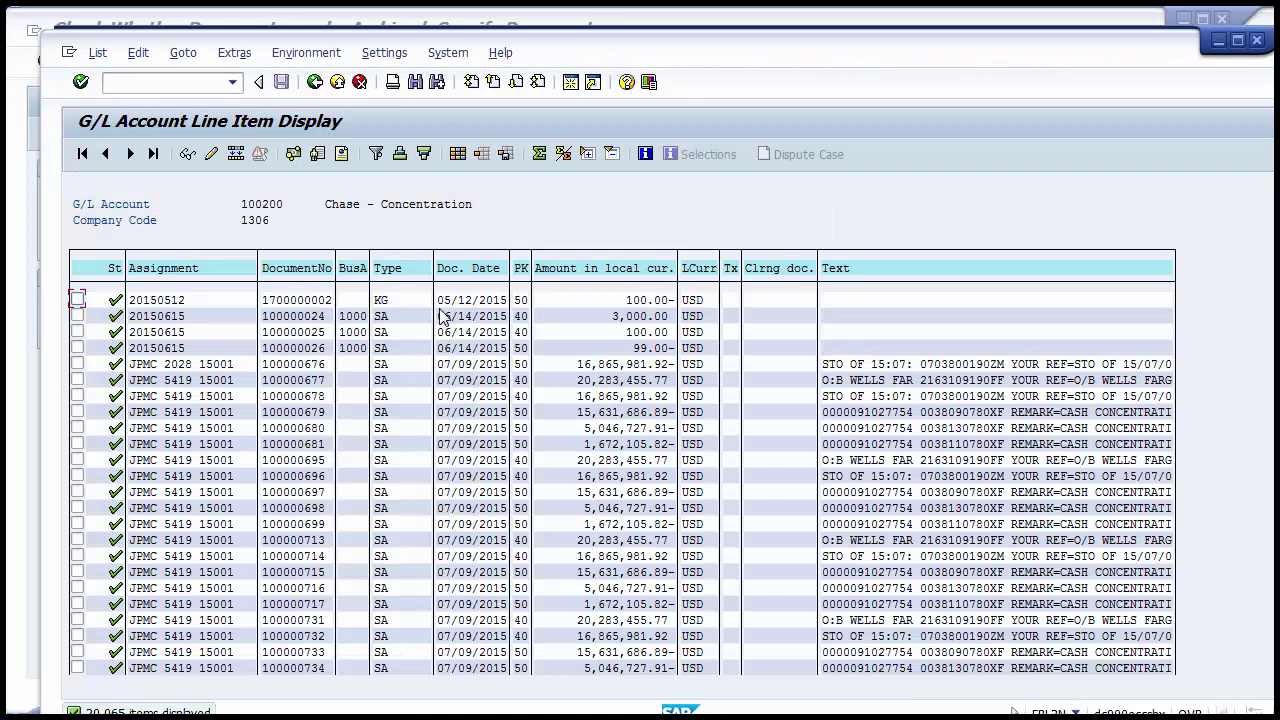
Sort the line items by document date, oldest first, and inspect the document number and date of the oldest entries.
click(466, 270)
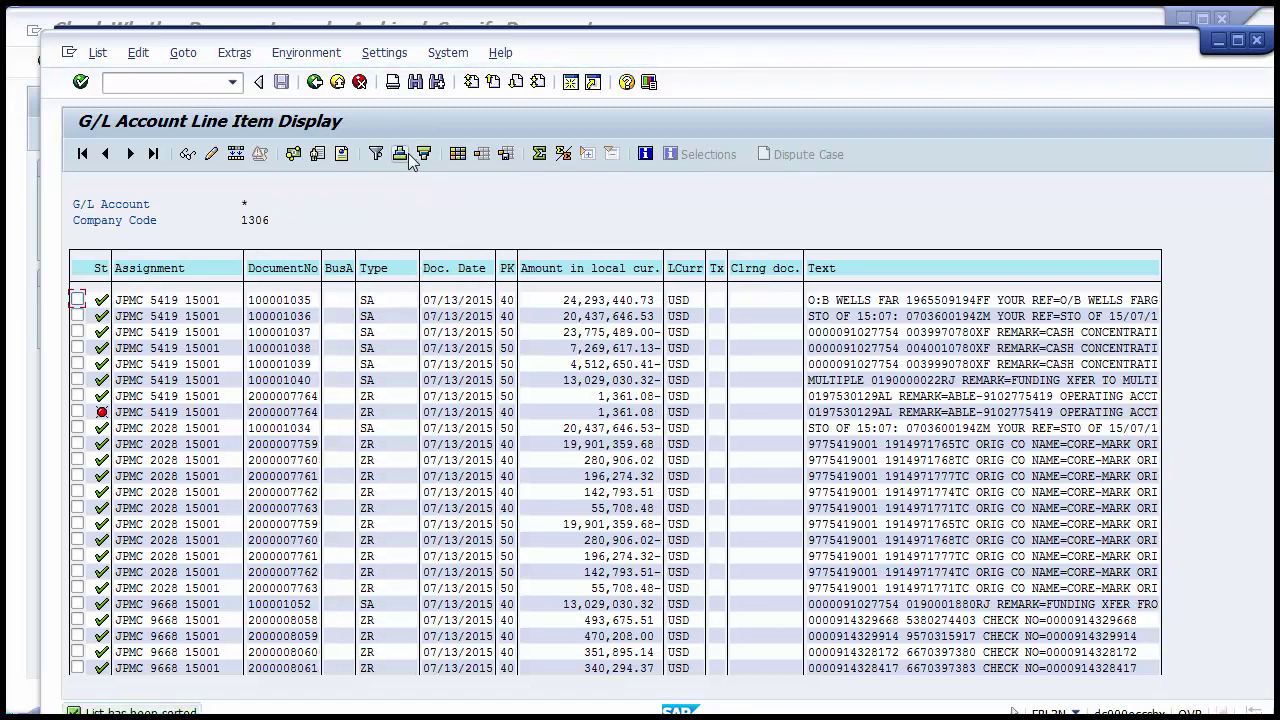
click(446, 270)
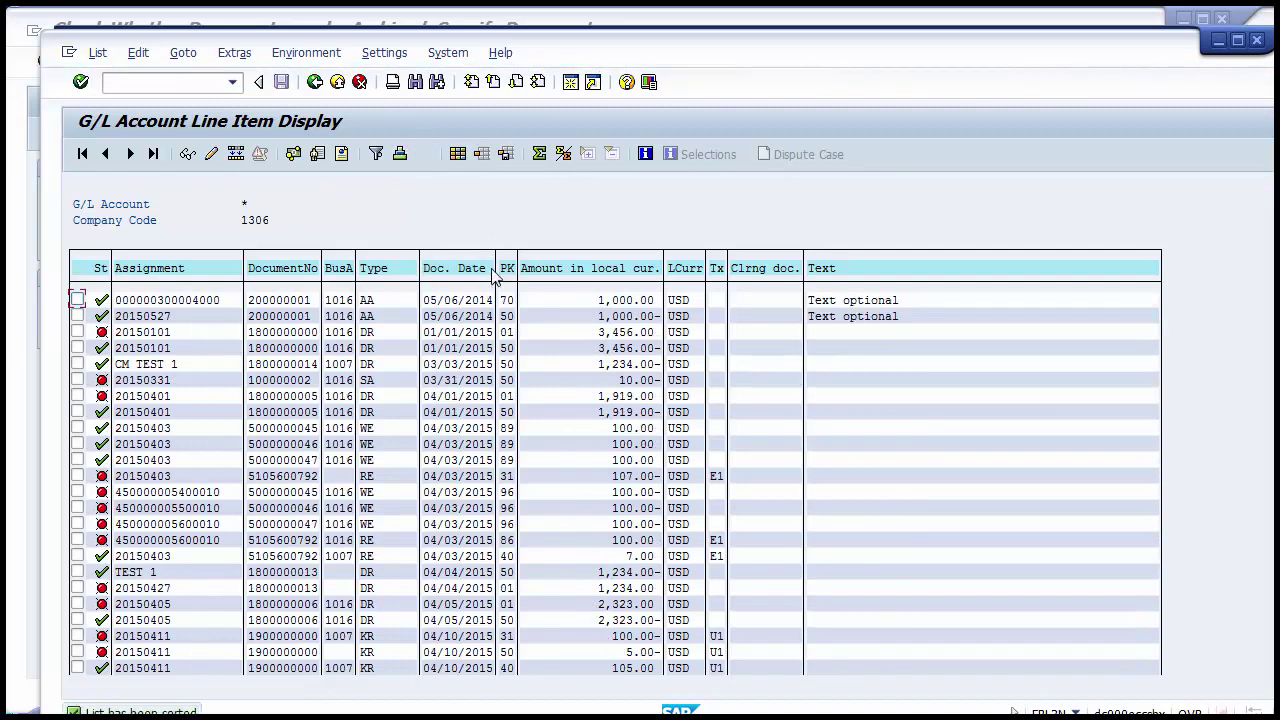
click(444, 302)
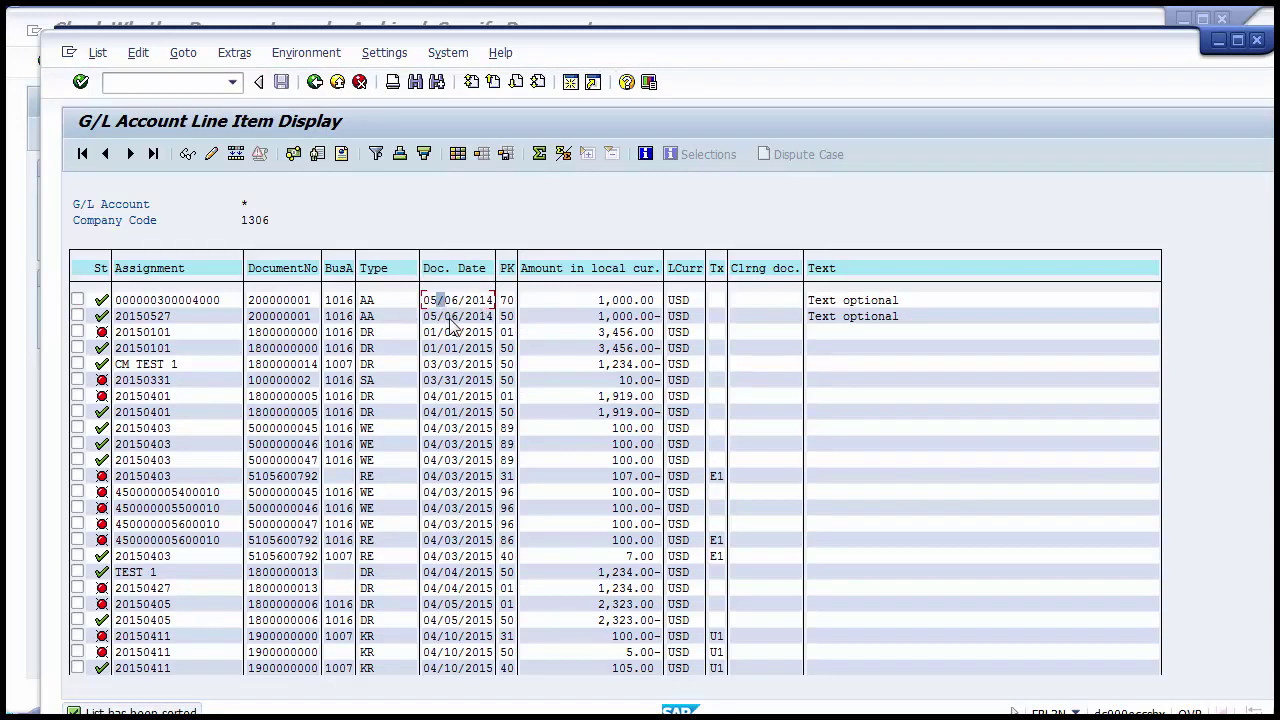
click(444, 316)
click(282, 318)
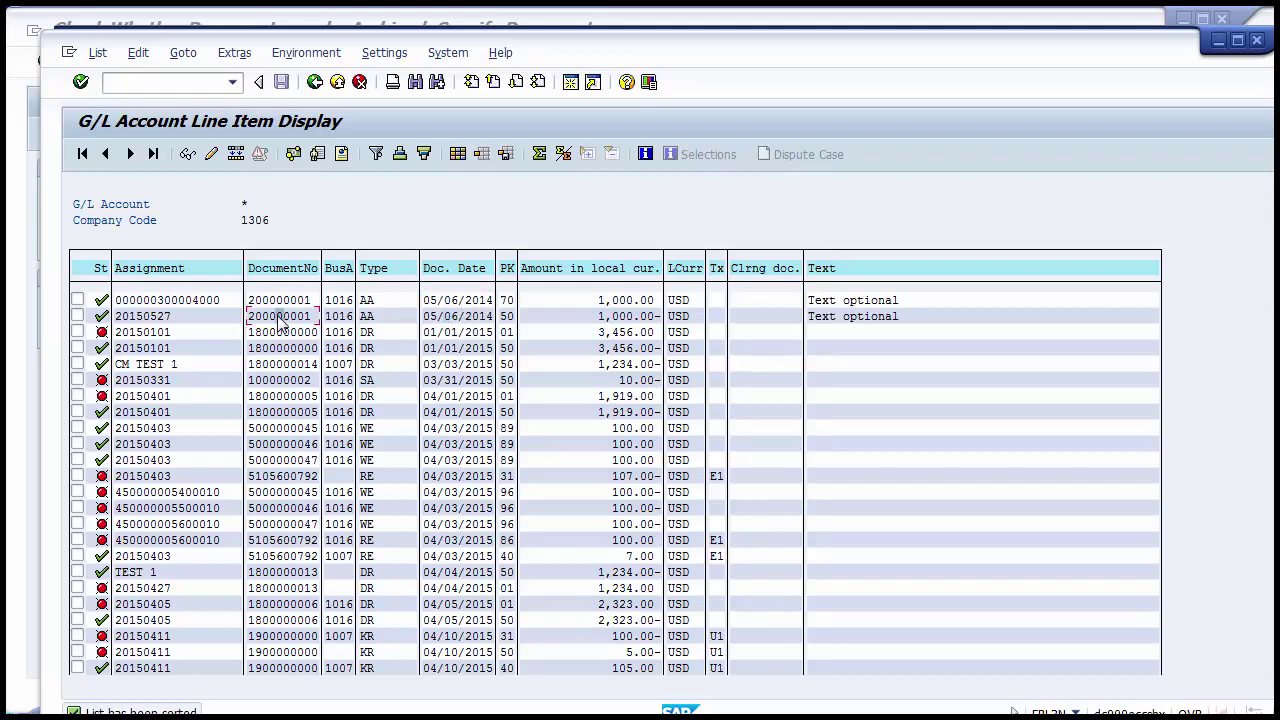
click(441, 318)
Try to run the archiving check for document 200000001 of company code 1306 with the fiscal year left blank.
click(668, 719)
click(645, 668)
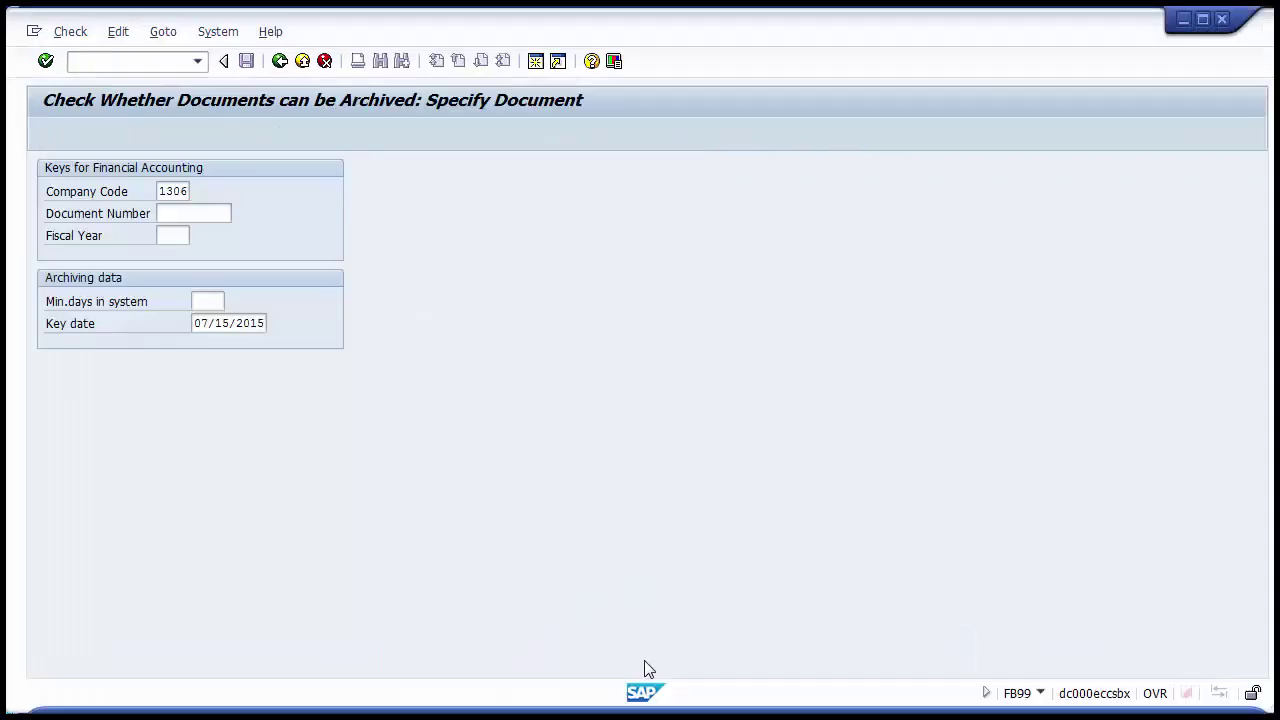
click(184, 213)
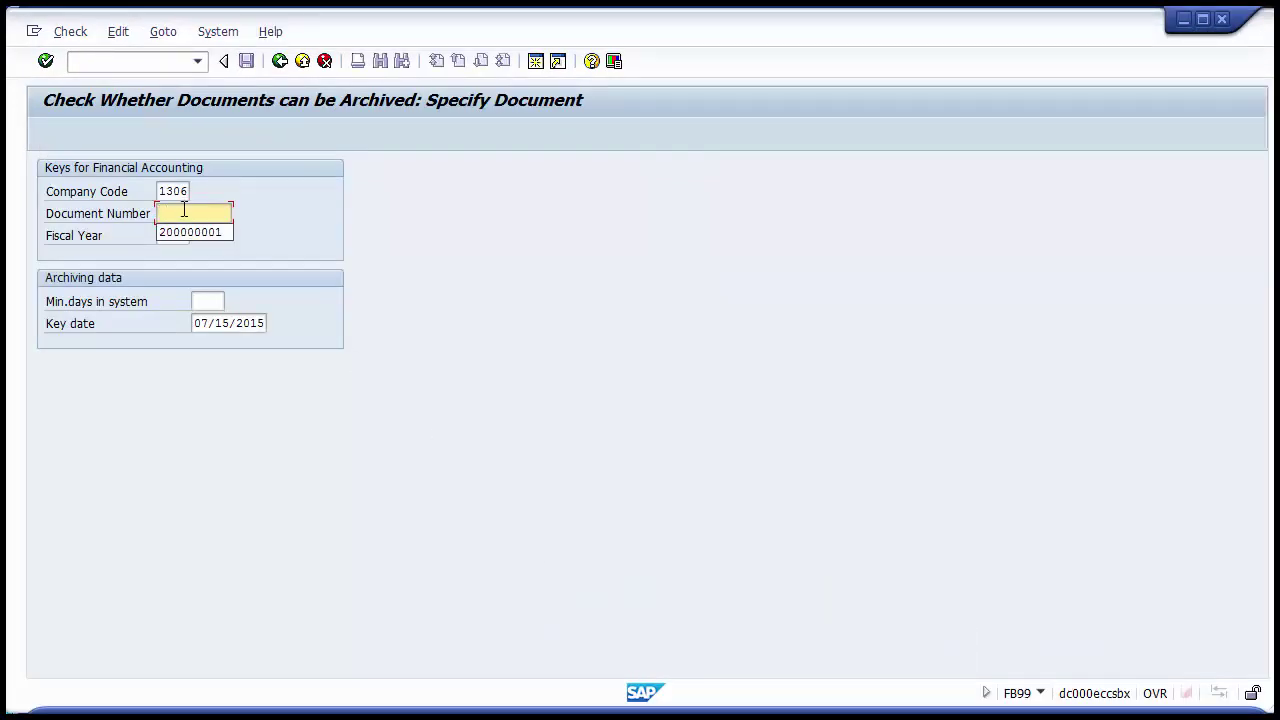
key(Down)
key(Return)
key(Tab)
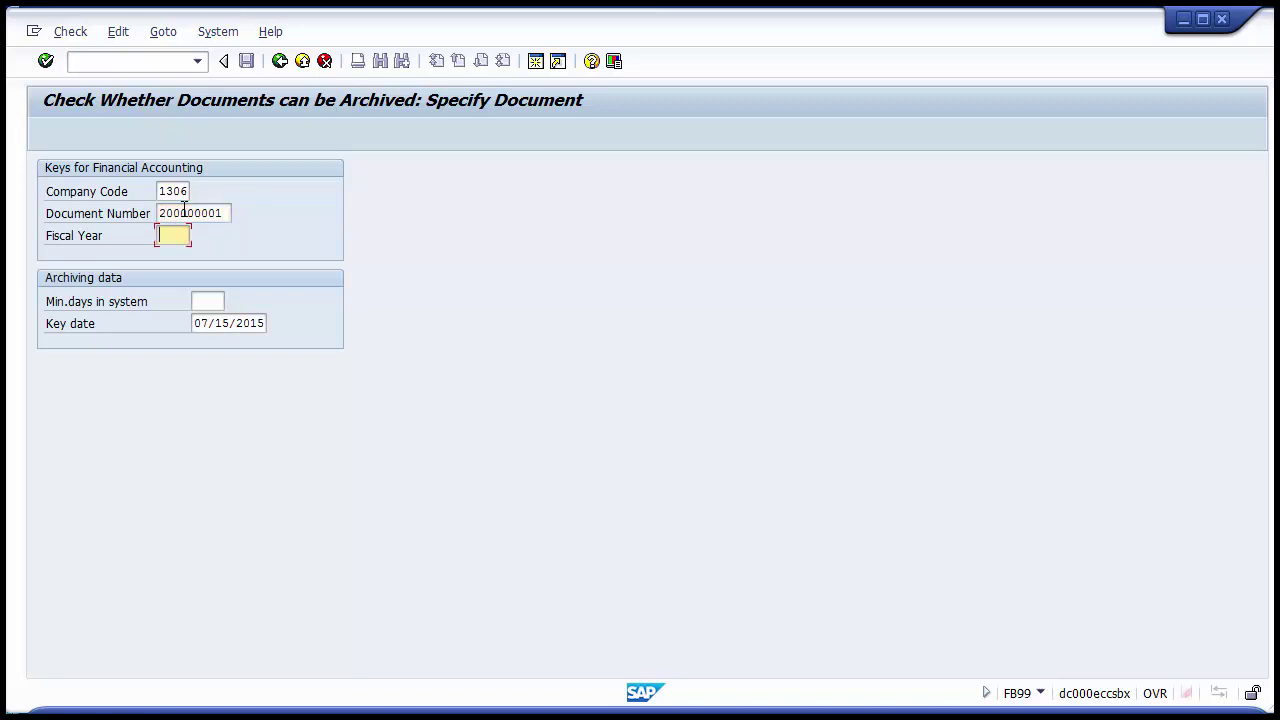
key(shift+Tab)
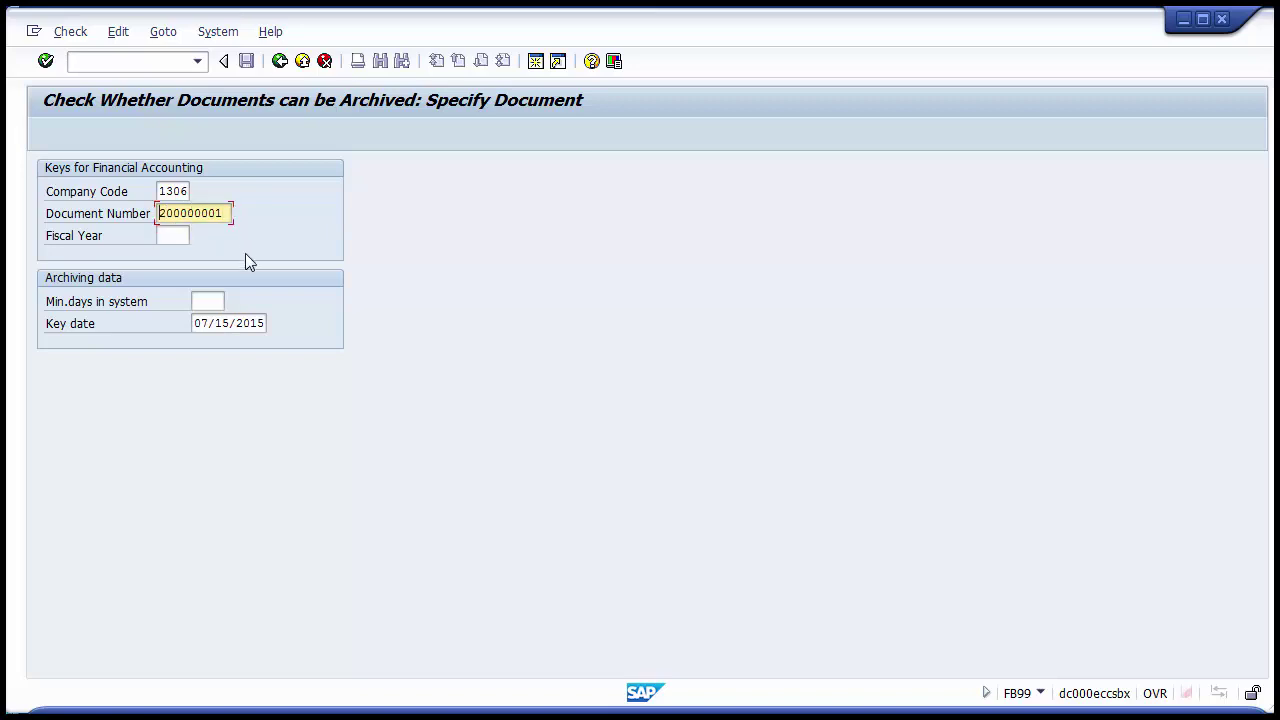
click(229, 322)
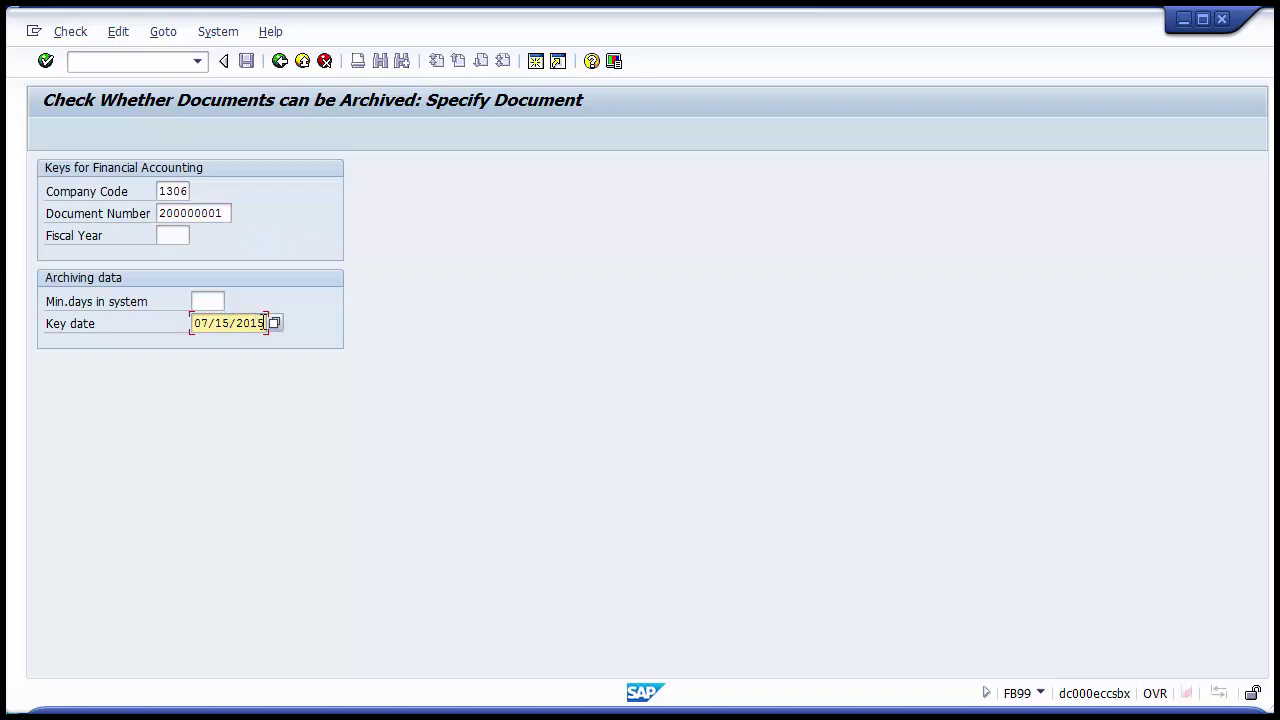
key(Return)
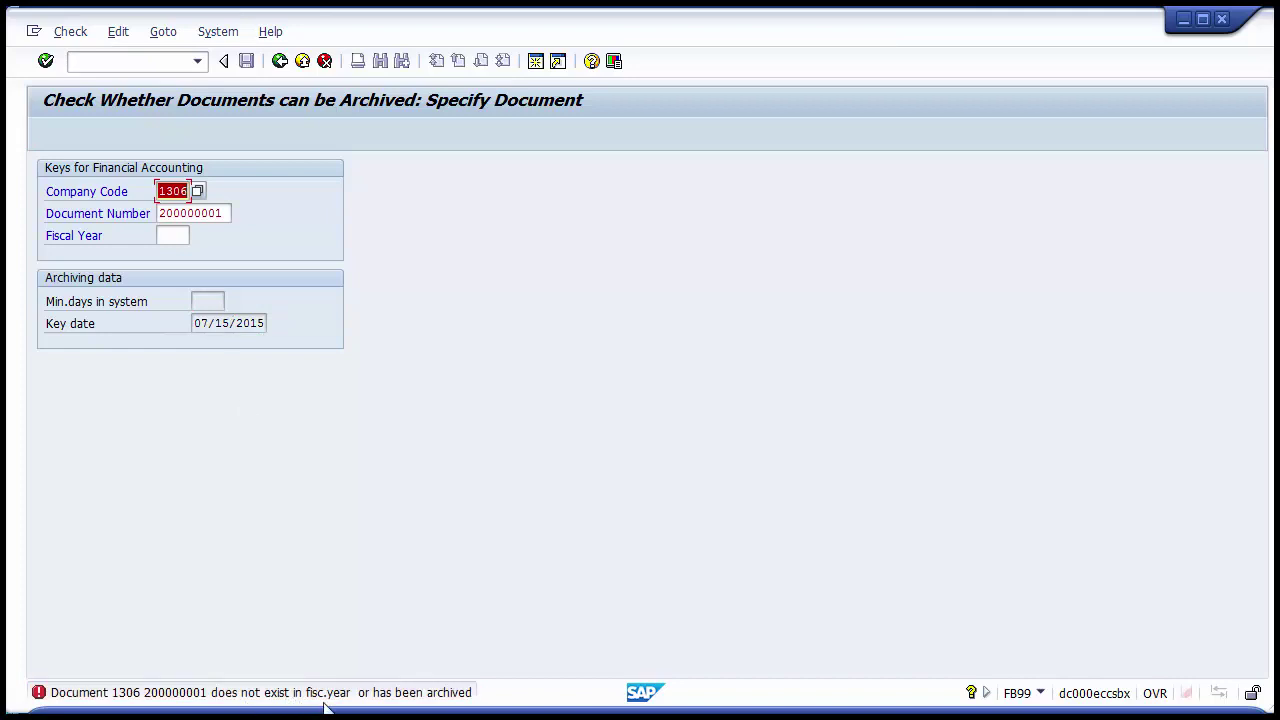
click(175, 236)
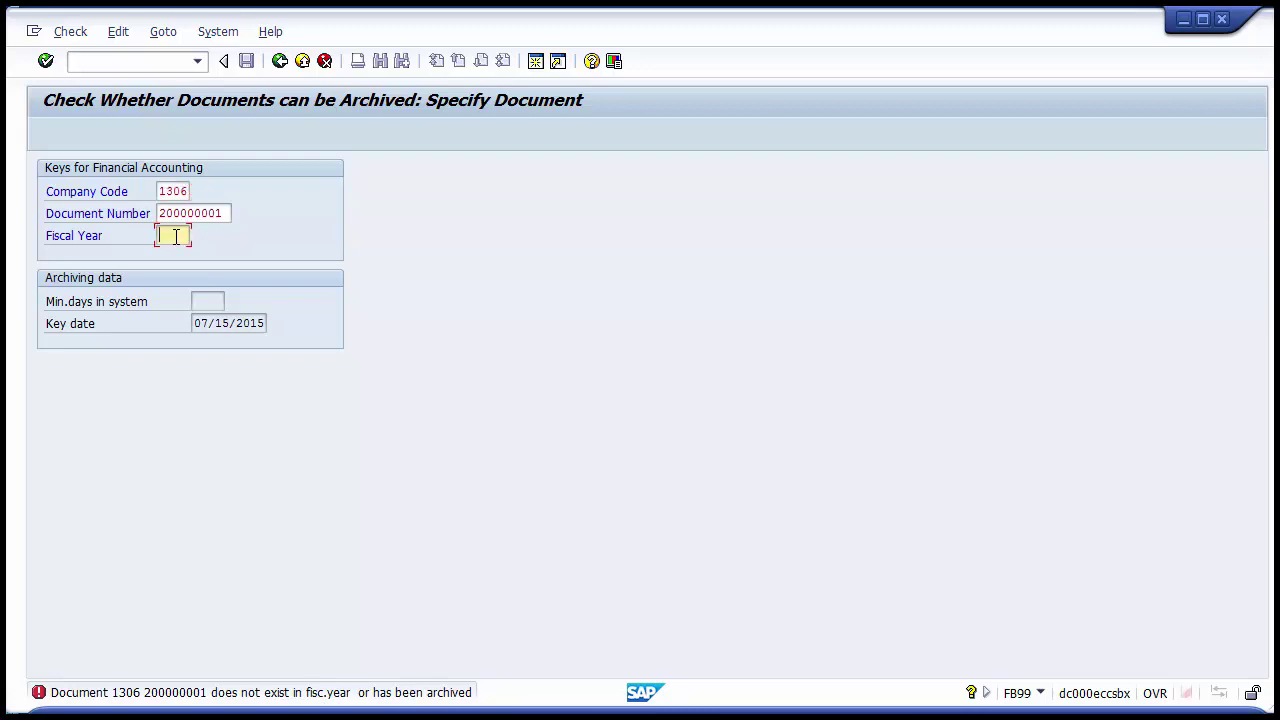
key(Return)
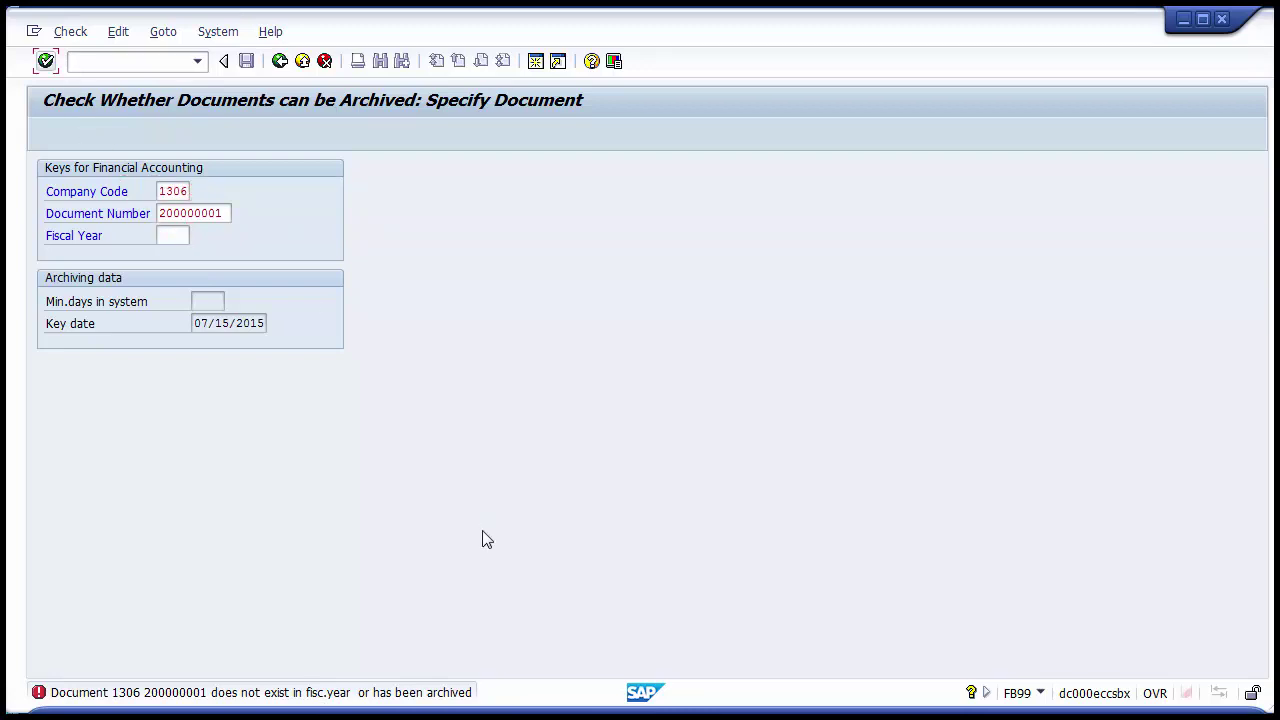
click(668, 712)
click(829, 650)
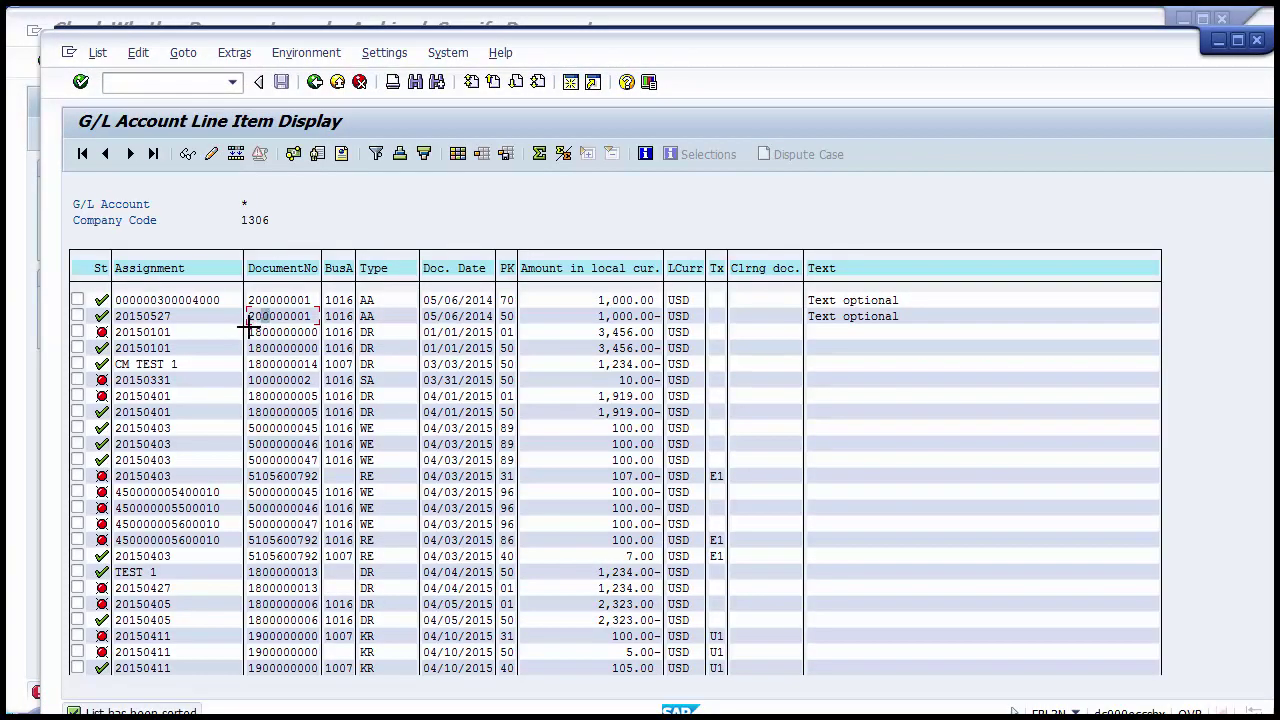
drag(247, 325, 320, 331)
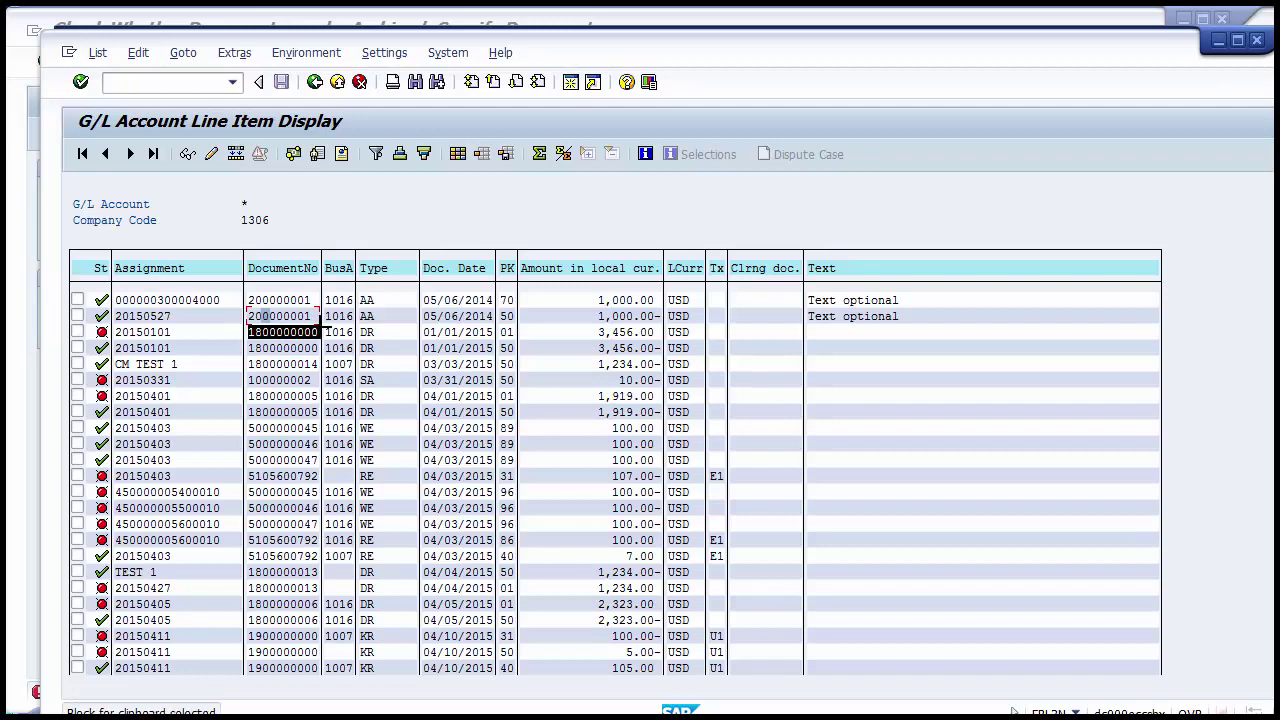
key(ctrl+c)
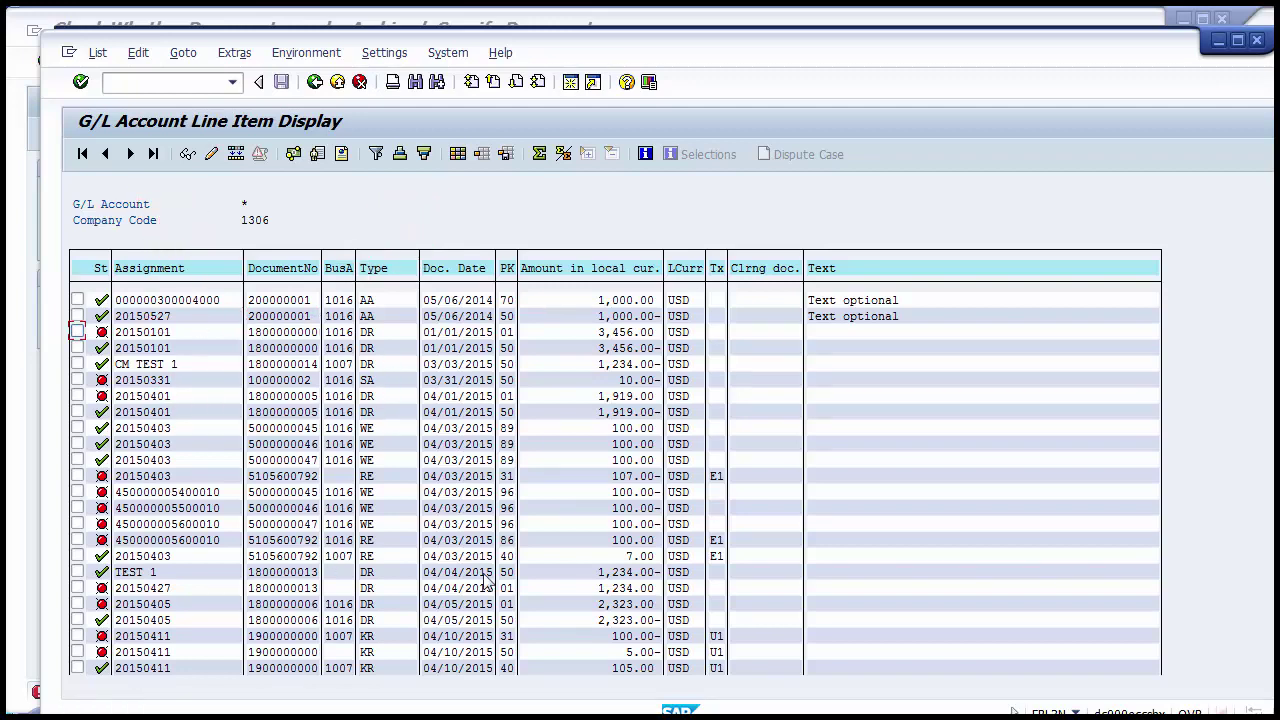
mouse_move(650, 712)
click(646, 677)
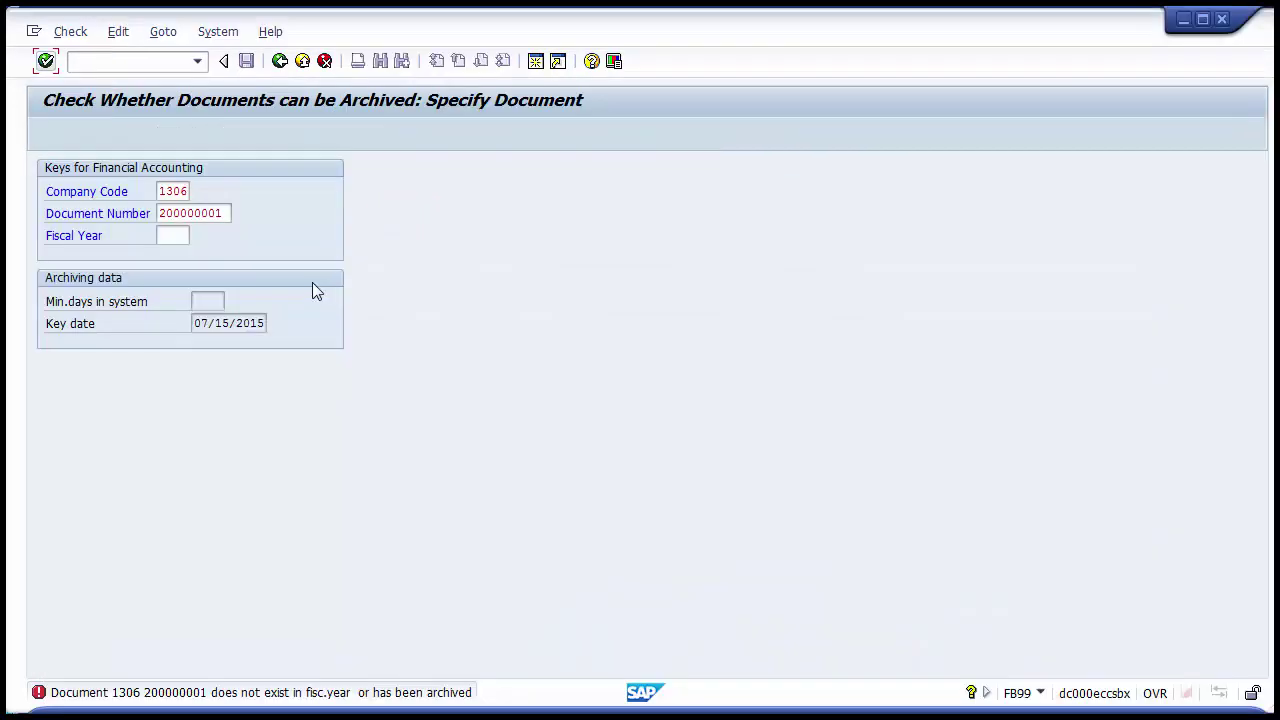
Clear the document number in the archiving check, try 1306 in its place, and empty the field again.
click(230, 212)
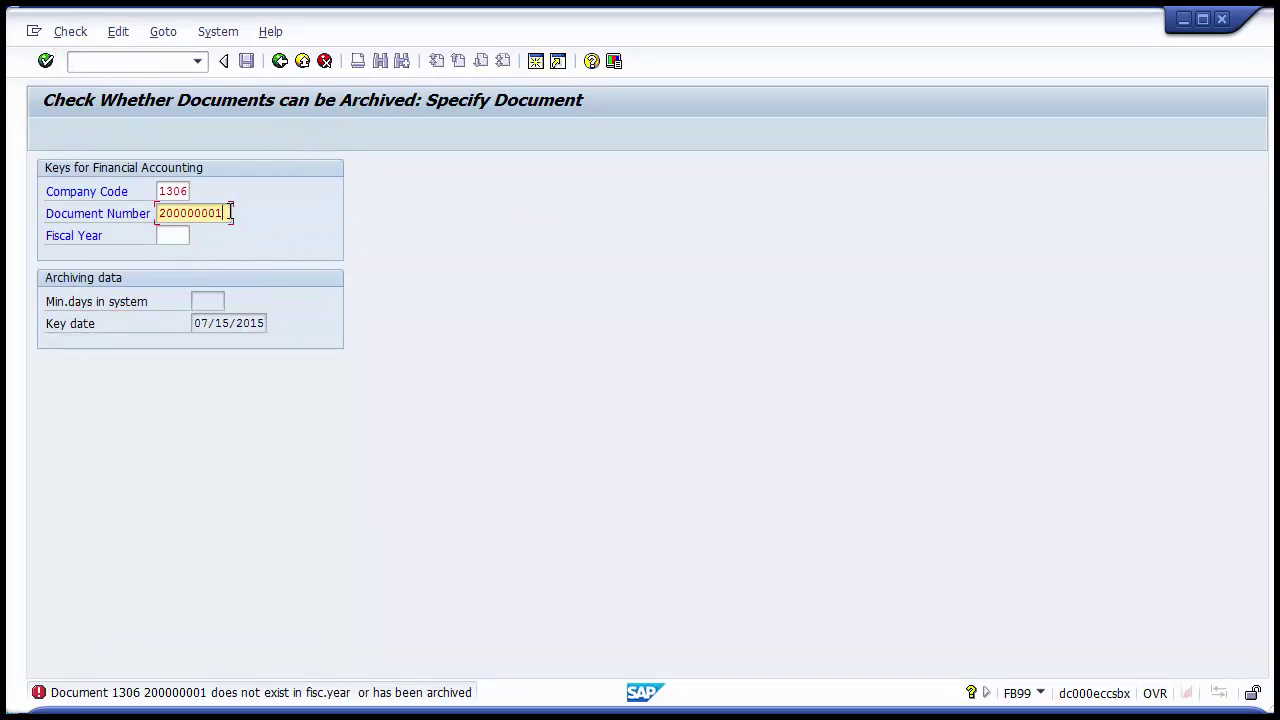
key(BackSpace)
key(BackSpace)
key(BackSpace)
key(BackSpace)
key(BackSpace)
key(BackSpace)
key(BackSpace)
key(BackSpace)
key(BackSpace)
text(1306)
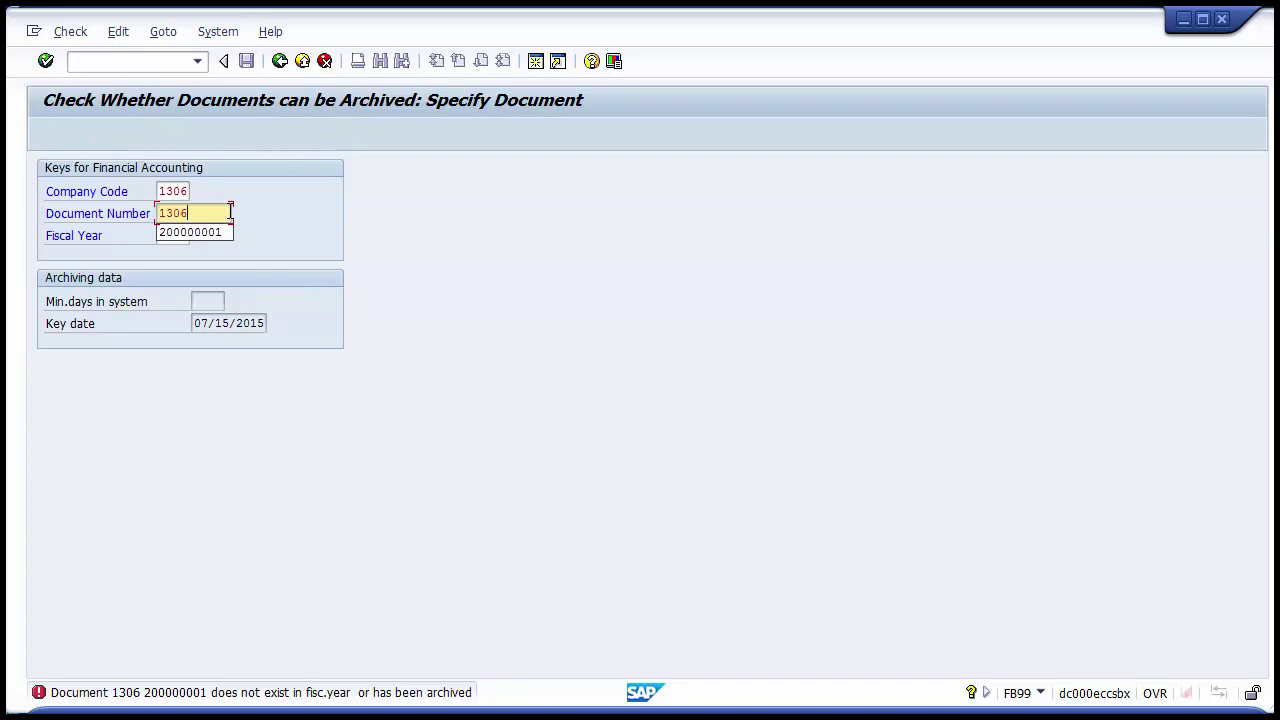
key(BackSpace)
key(BackSpace)
key(BackSpace)
key(BackSpace)
key(Tab)
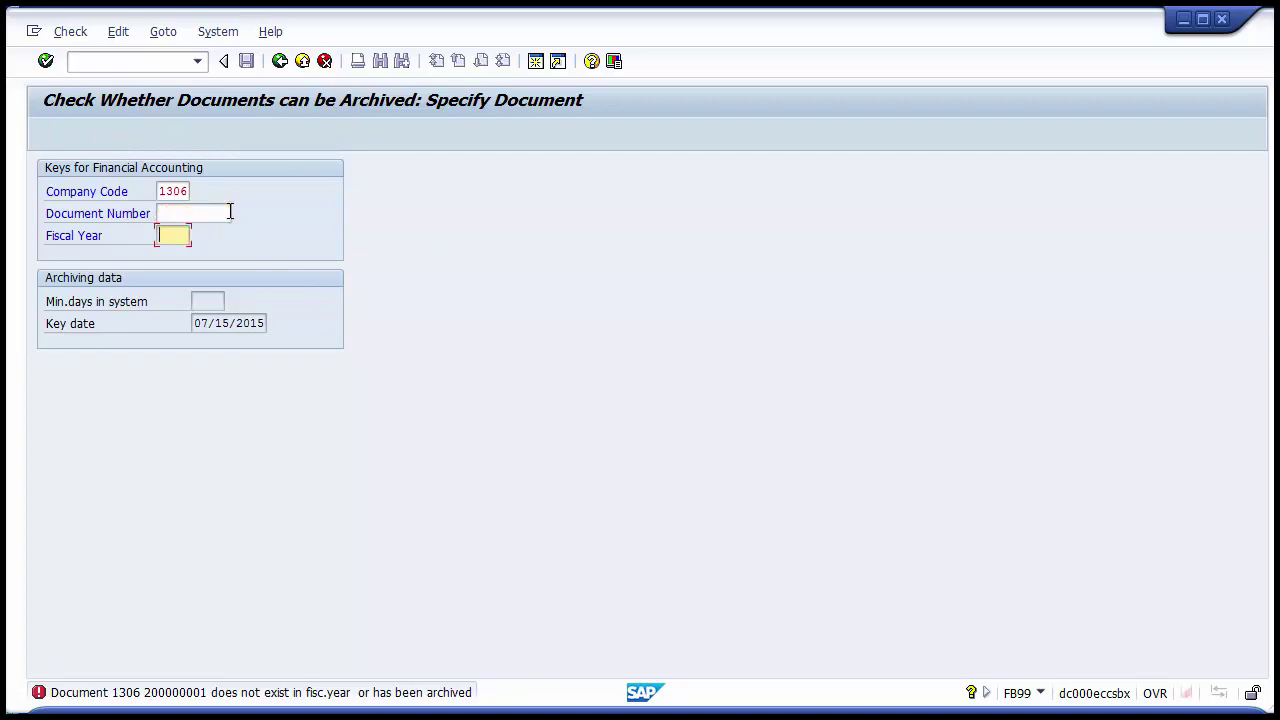
Try to copy the document number of the SA line item dated 03/31/2015 in the G/L line item list.
mouse_move(660, 712)
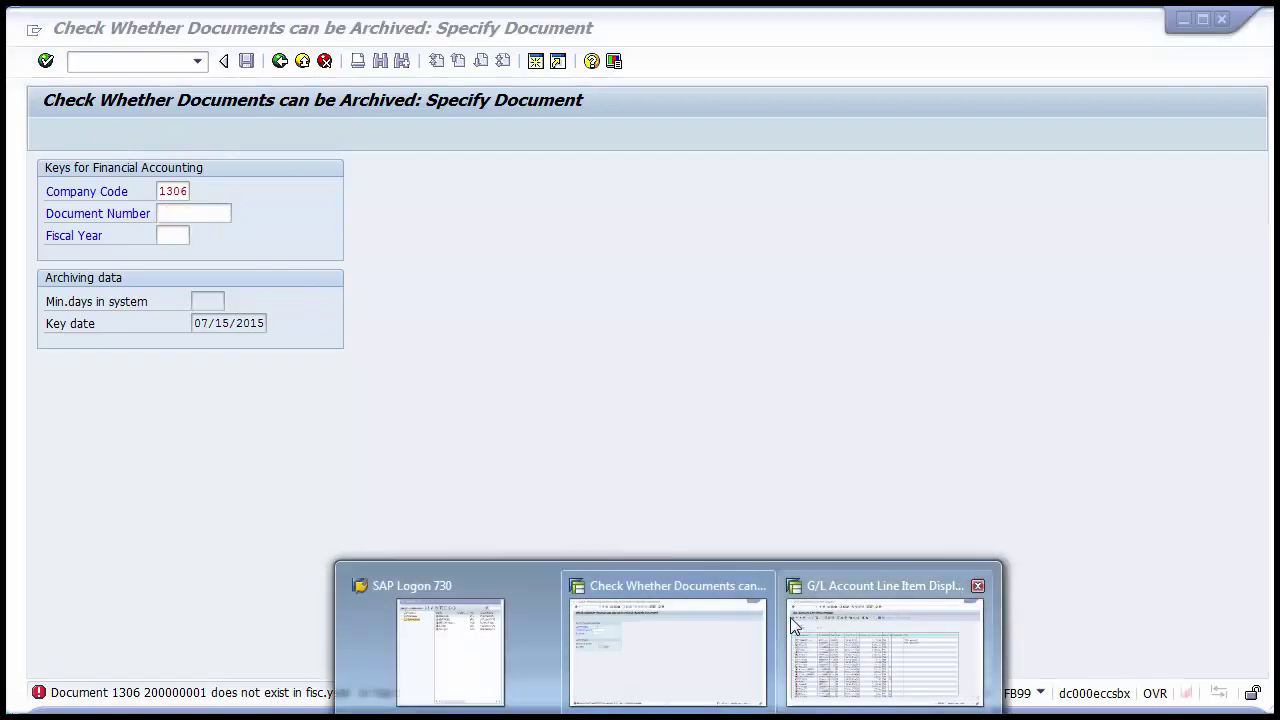
click(885, 640)
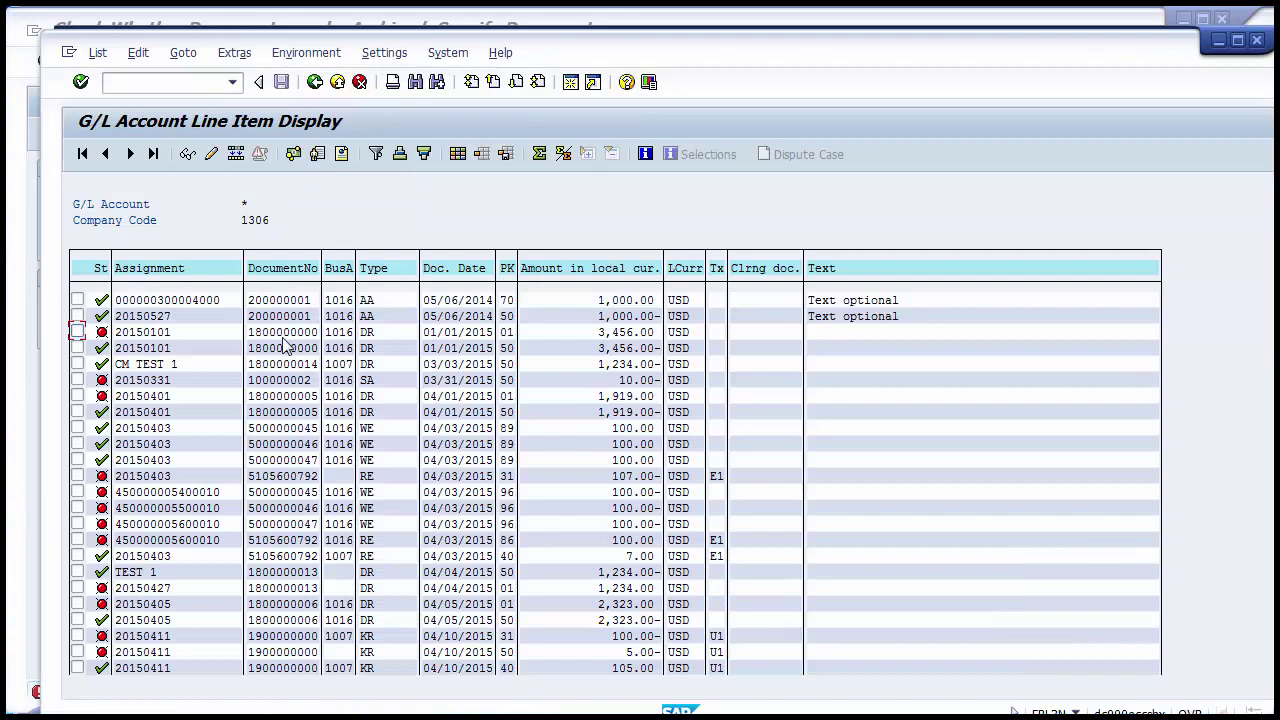
key(ctrl+y)
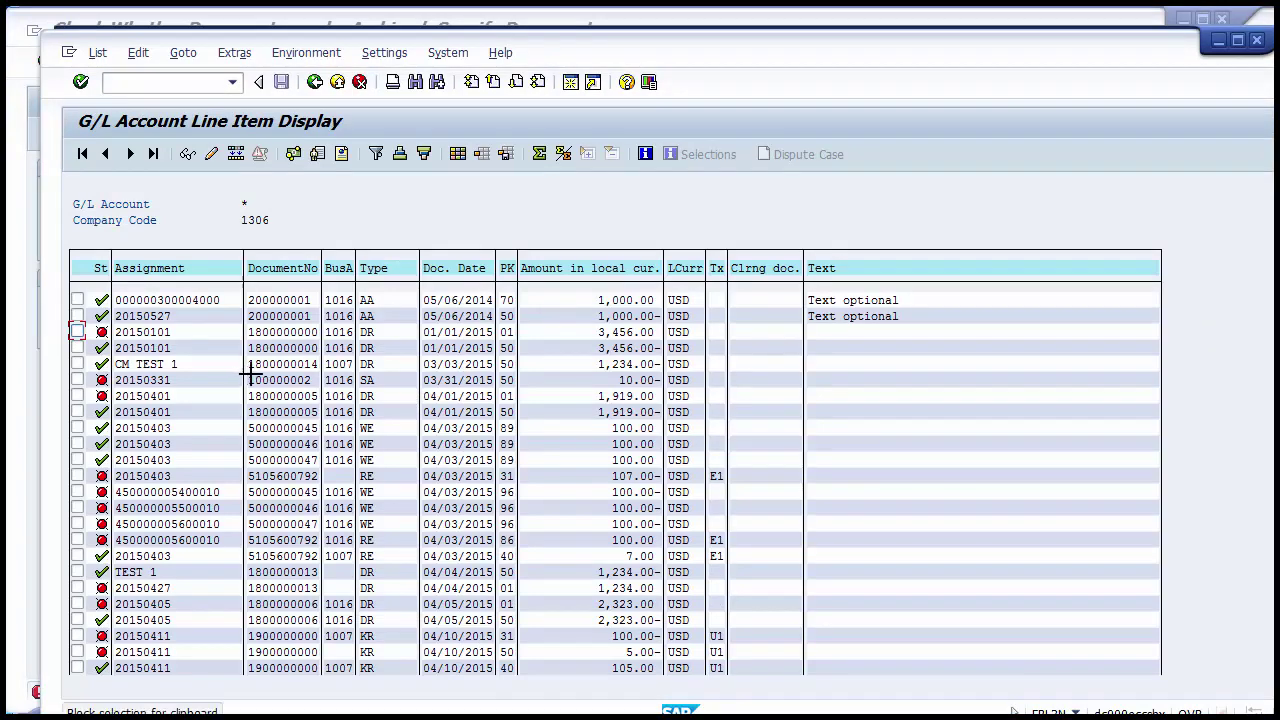
drag(250, 375, 306, 385)
right_click(305, 386)
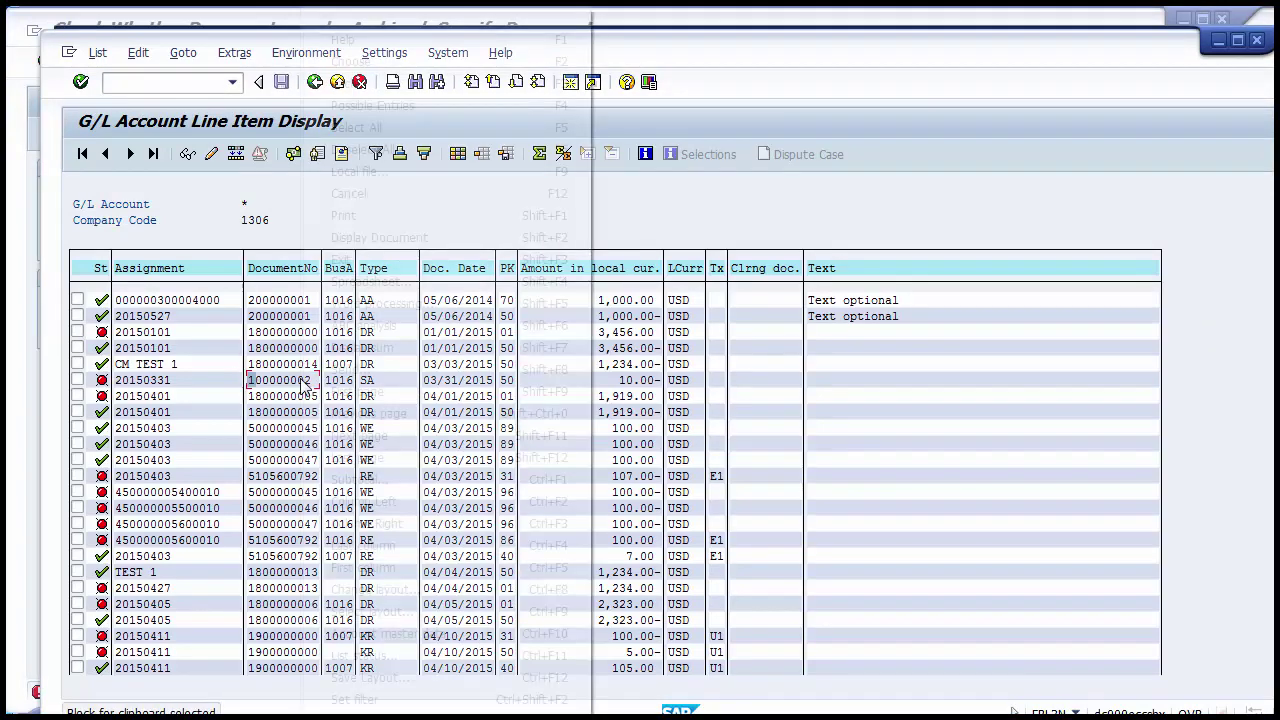
click(268, 350)
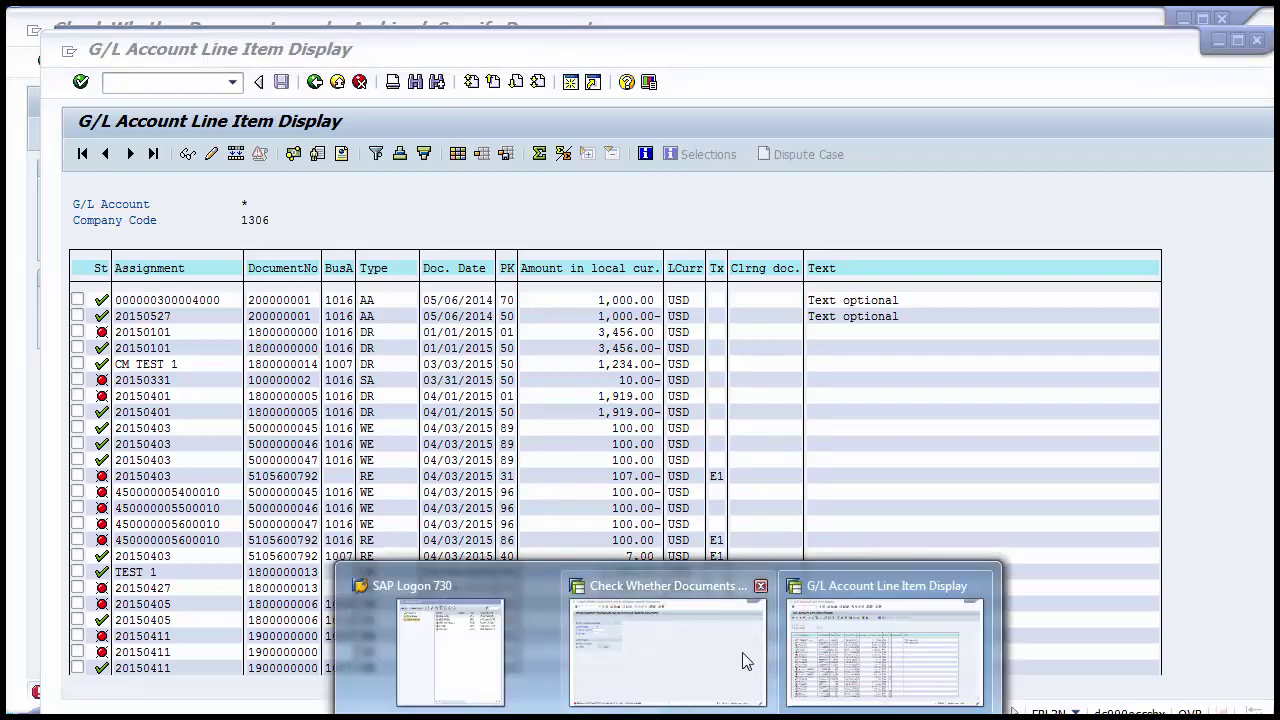
Return to the archiving check and enter document number 200000001.
click(715, 645)
click(165, 213)
text(2)
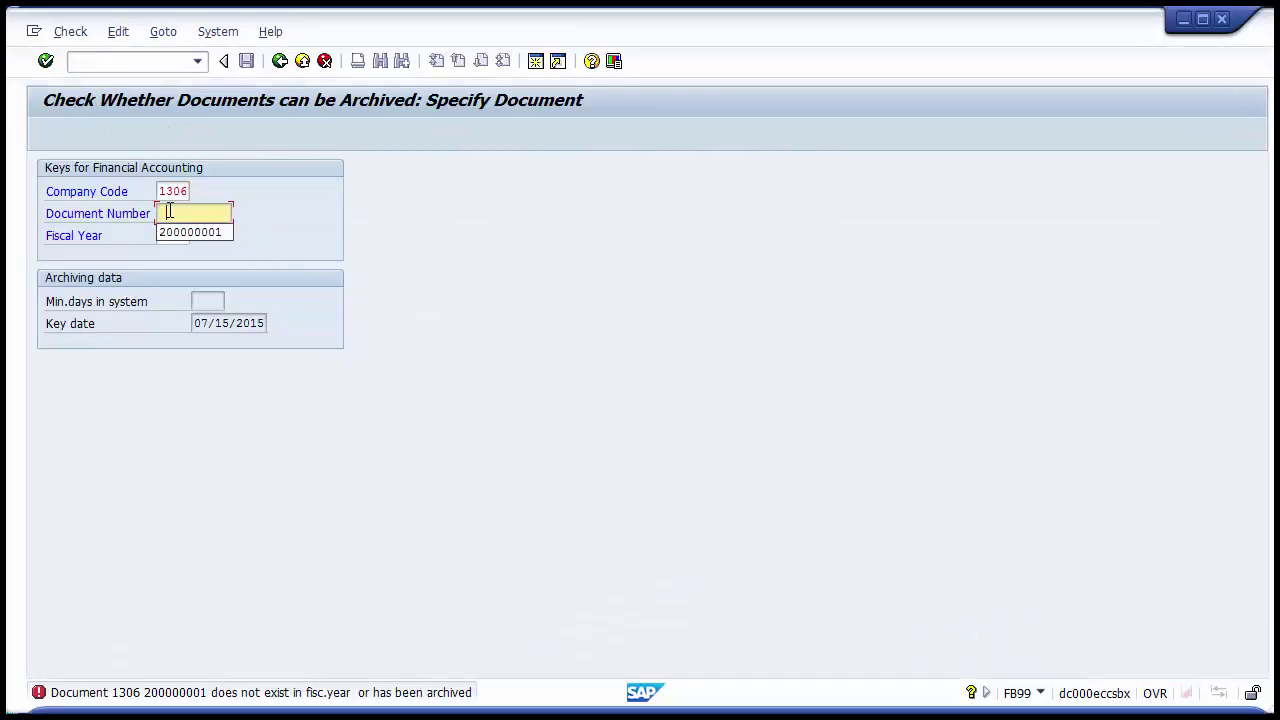
key(Down)
key(Return)
key(Tab)
Run the archiving check with fiscal year 2014, and repeat it with the fiscal year set to 2015.
text(201)
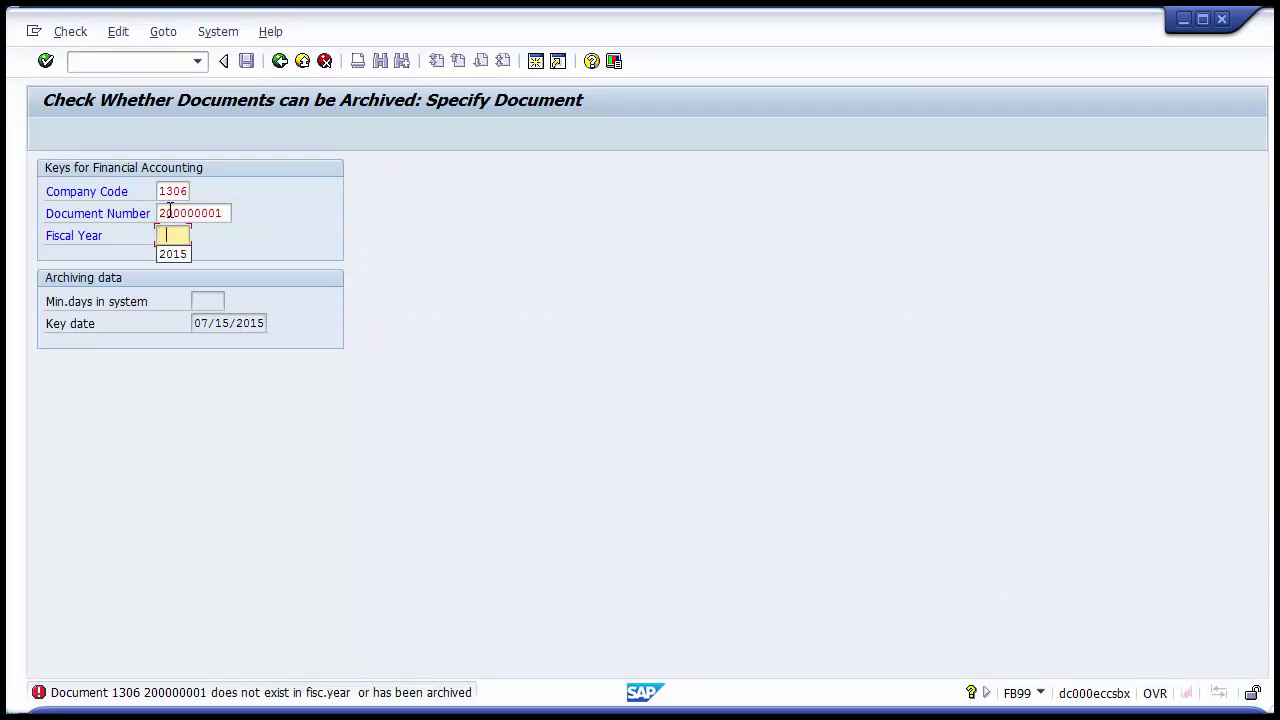
text(4)
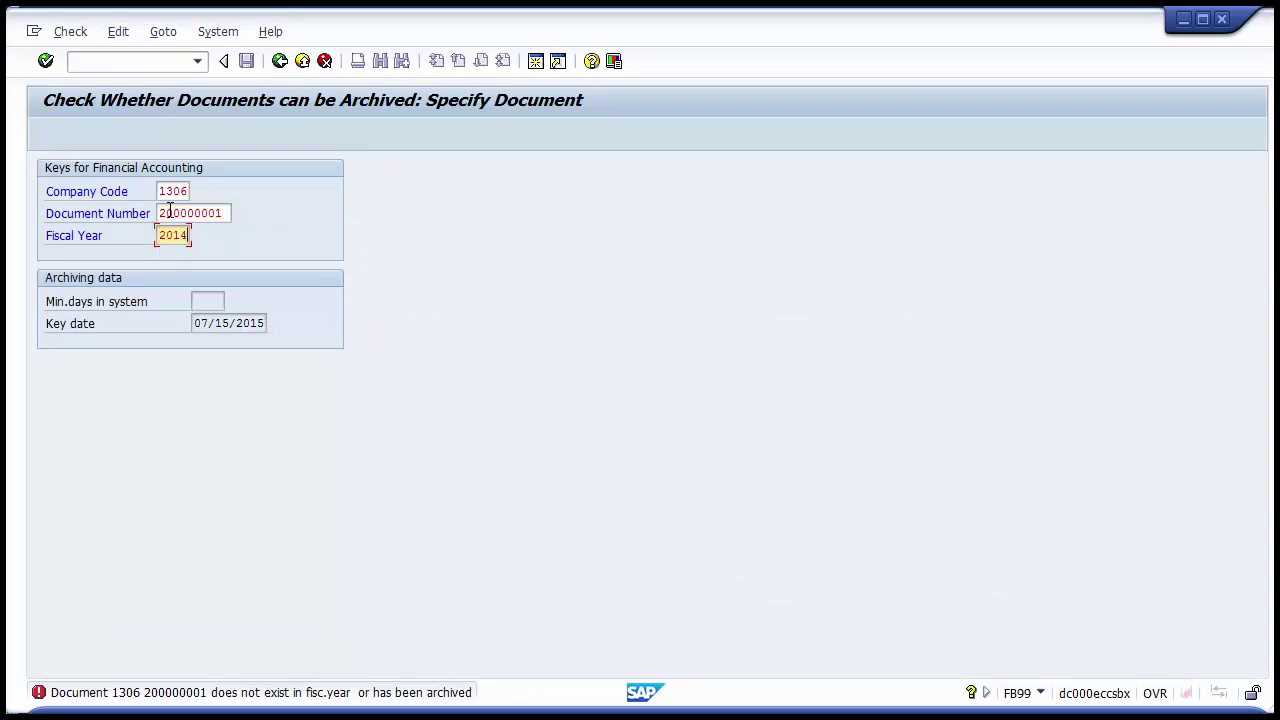
key(Return)
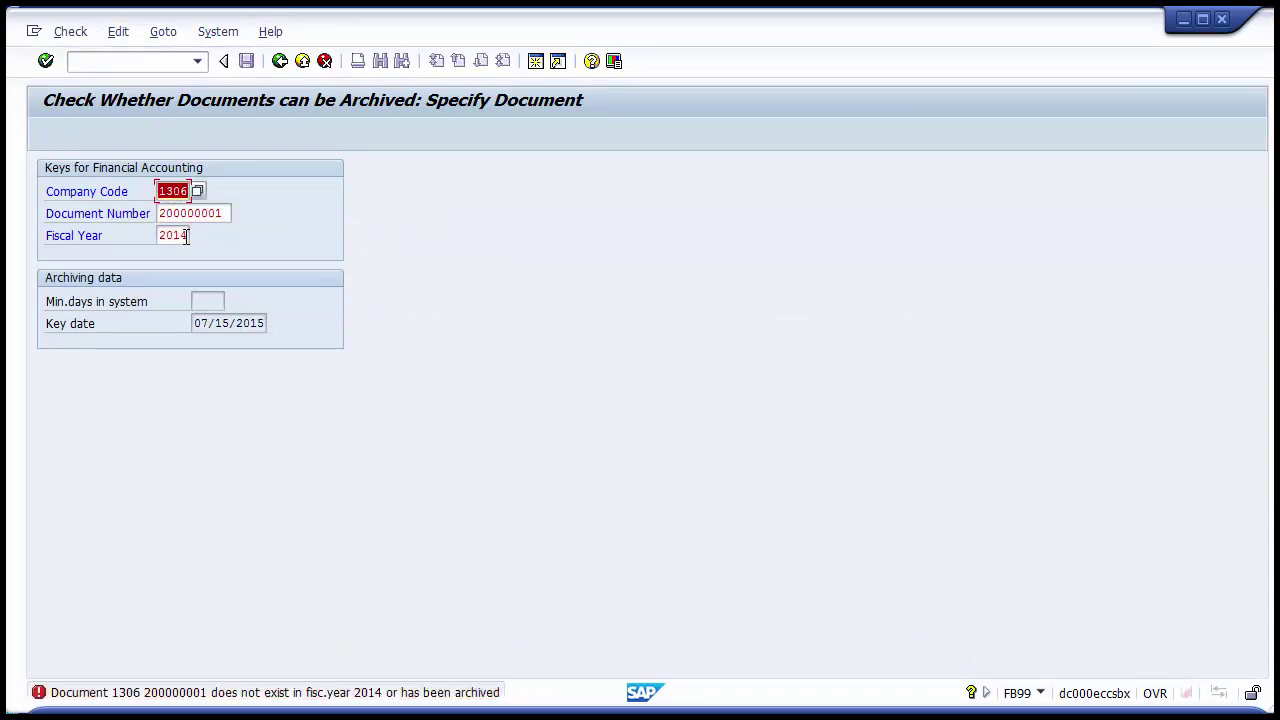
click(184, 235)
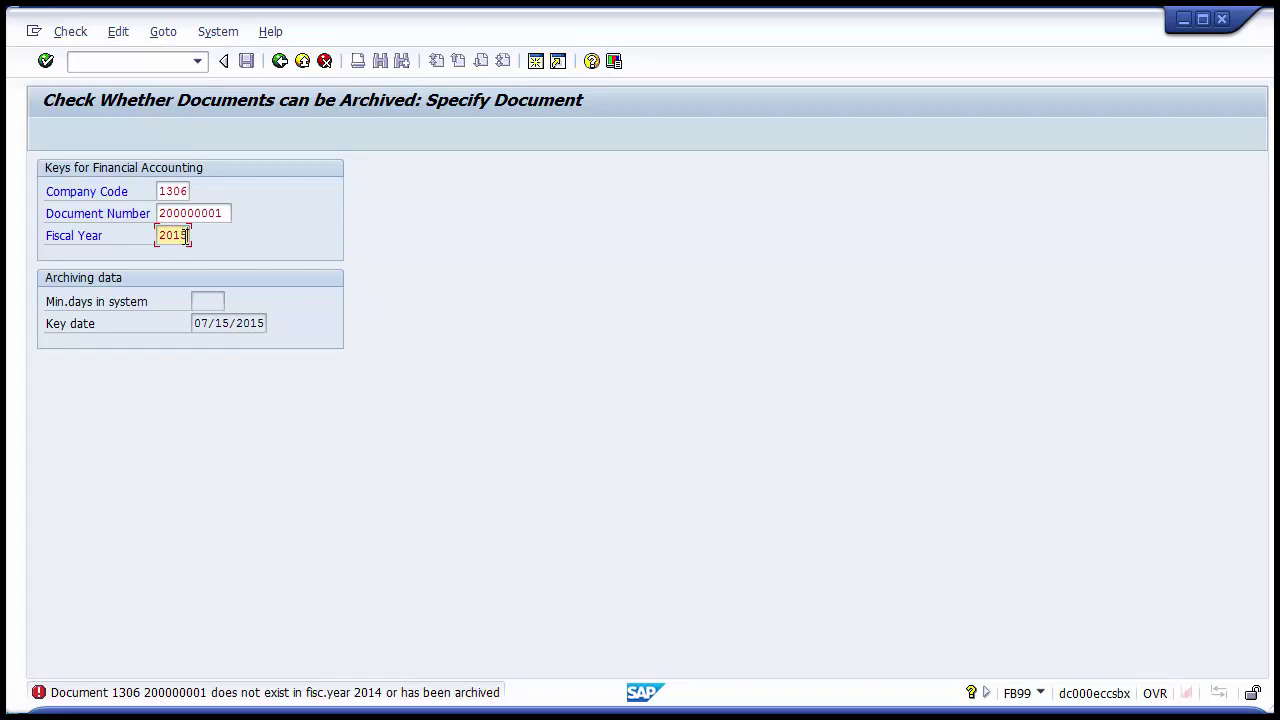
key(Return)
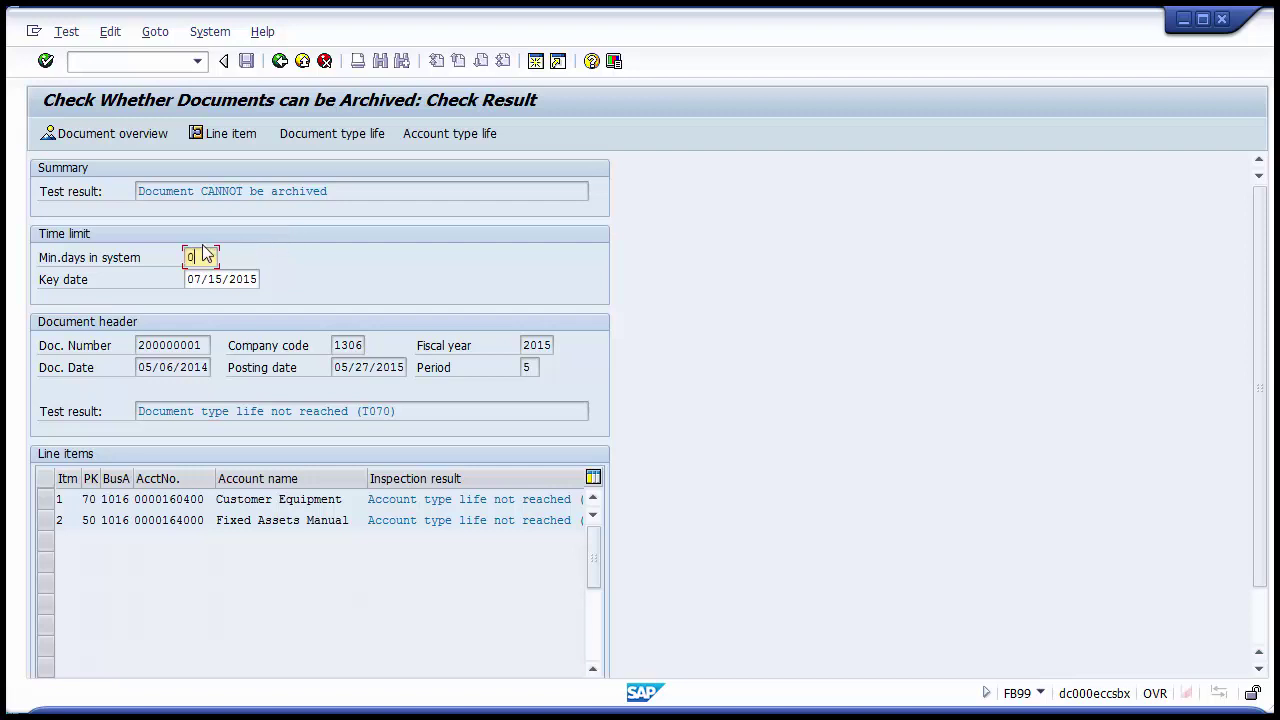
Rerun the archiving check with 40 minimum days in system and highlight the document header's test result.
text(40)
key(Return)
drag(412, 410, 130, 390)
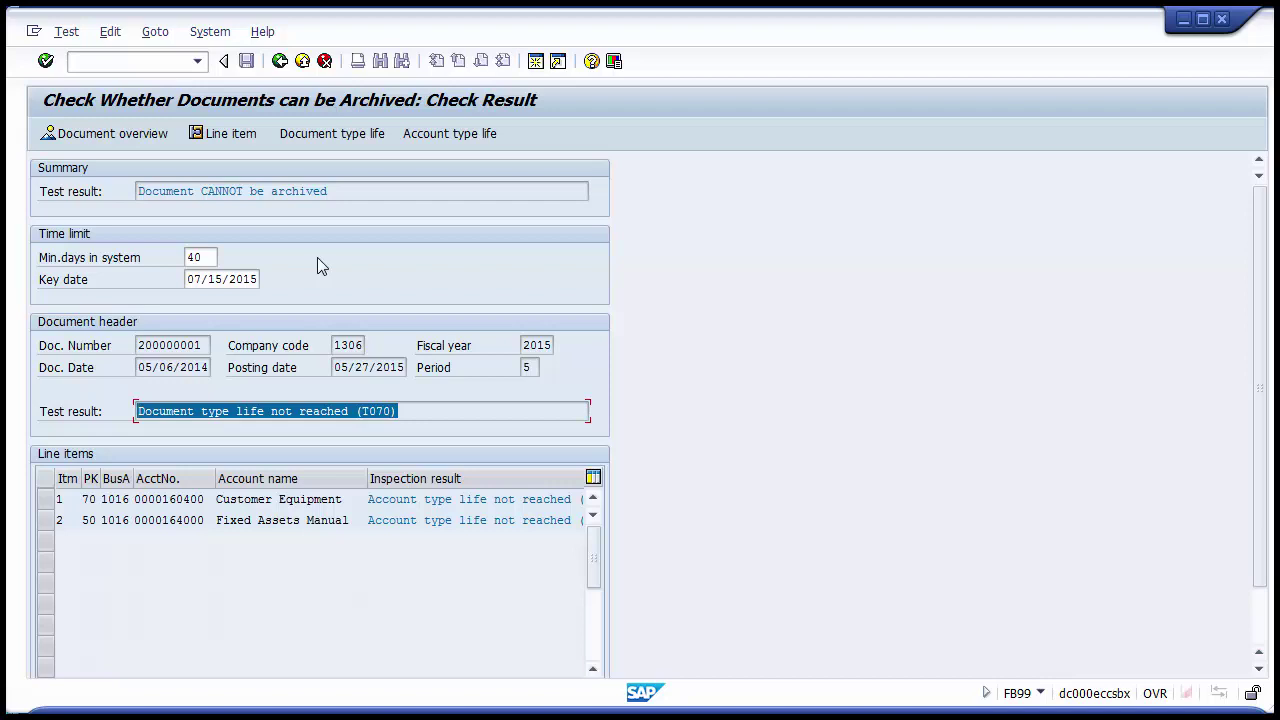
Leave the archiving check and the document life settings, and open the account type life activity in the implementation guide.
click(280, 61)
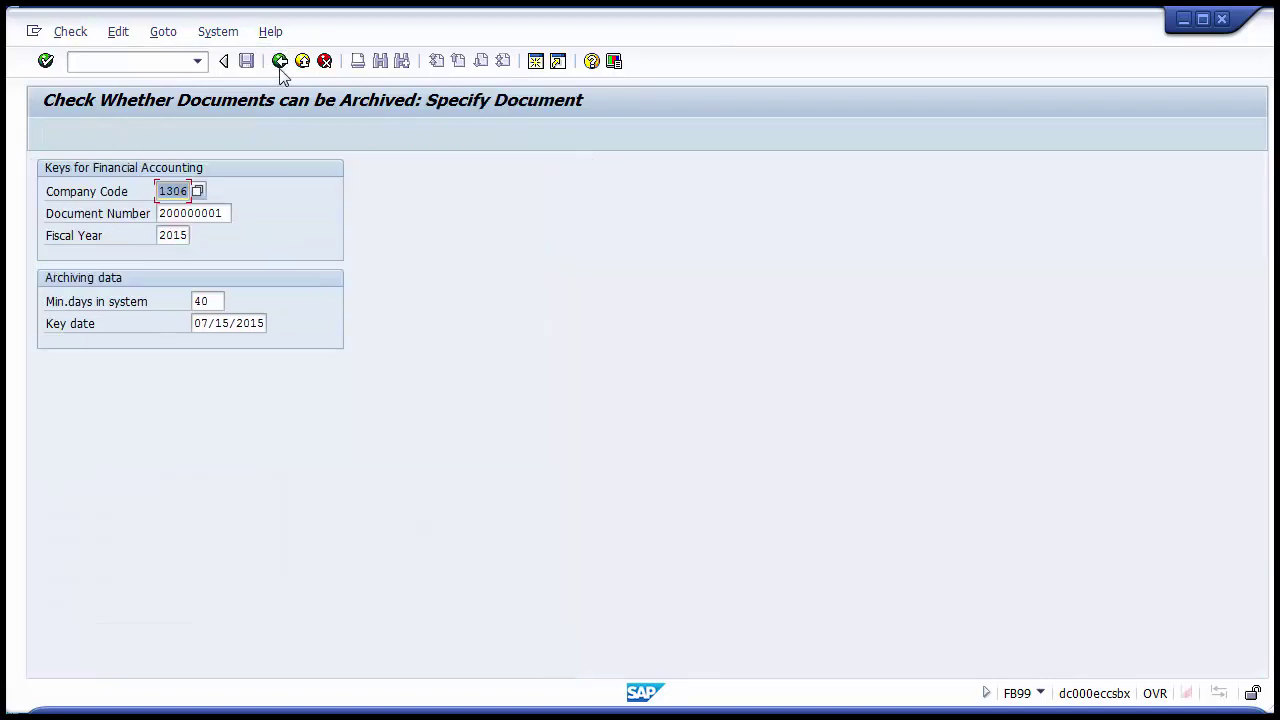
click(281, 68)
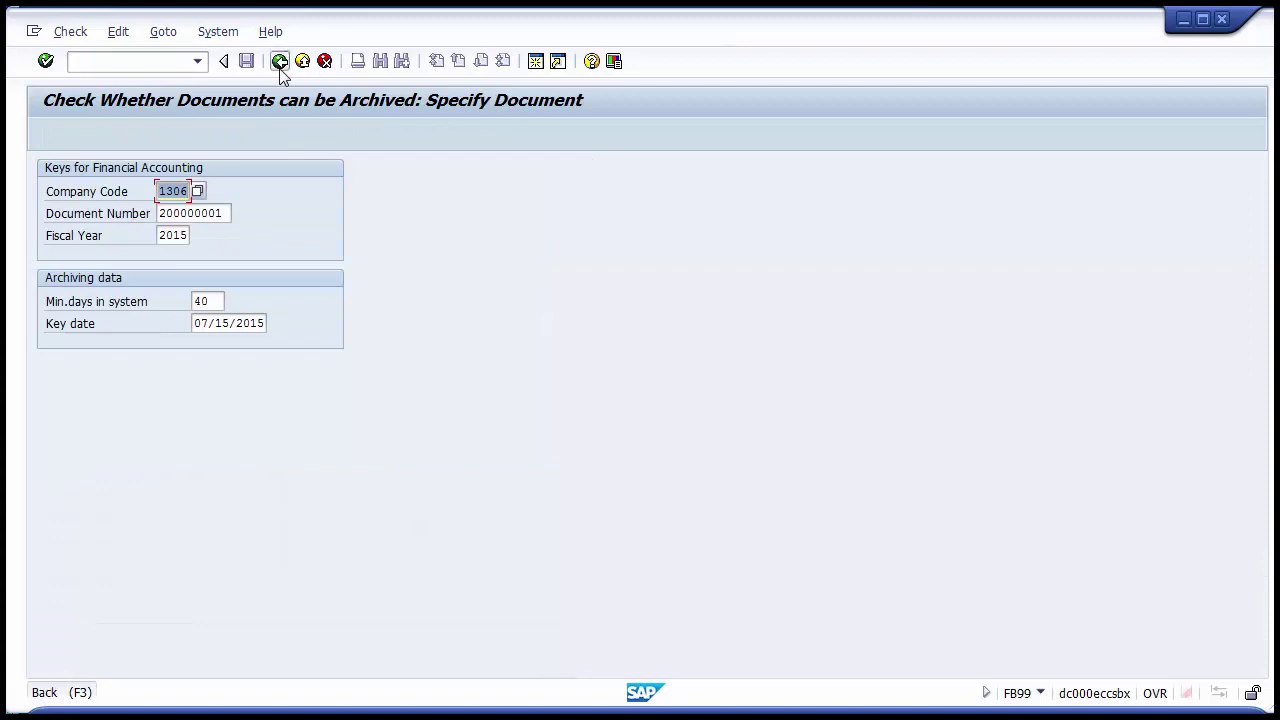
click(281, 66)
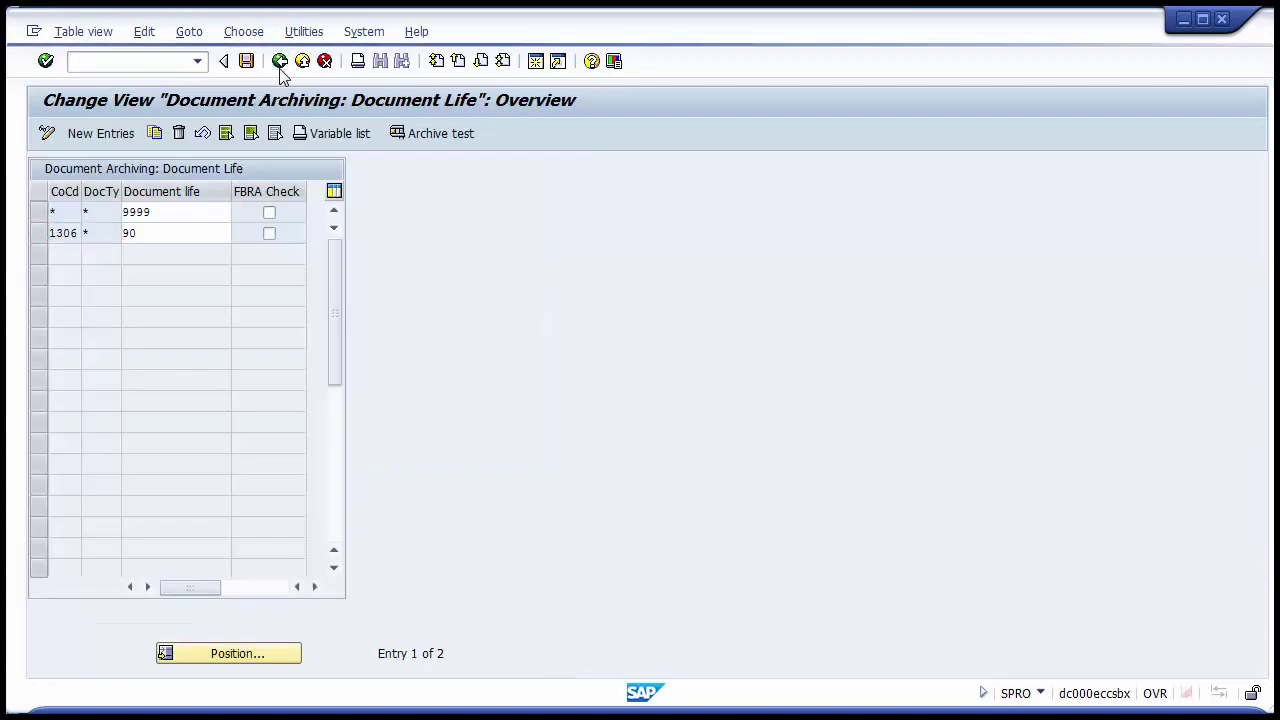
click(203, 602)
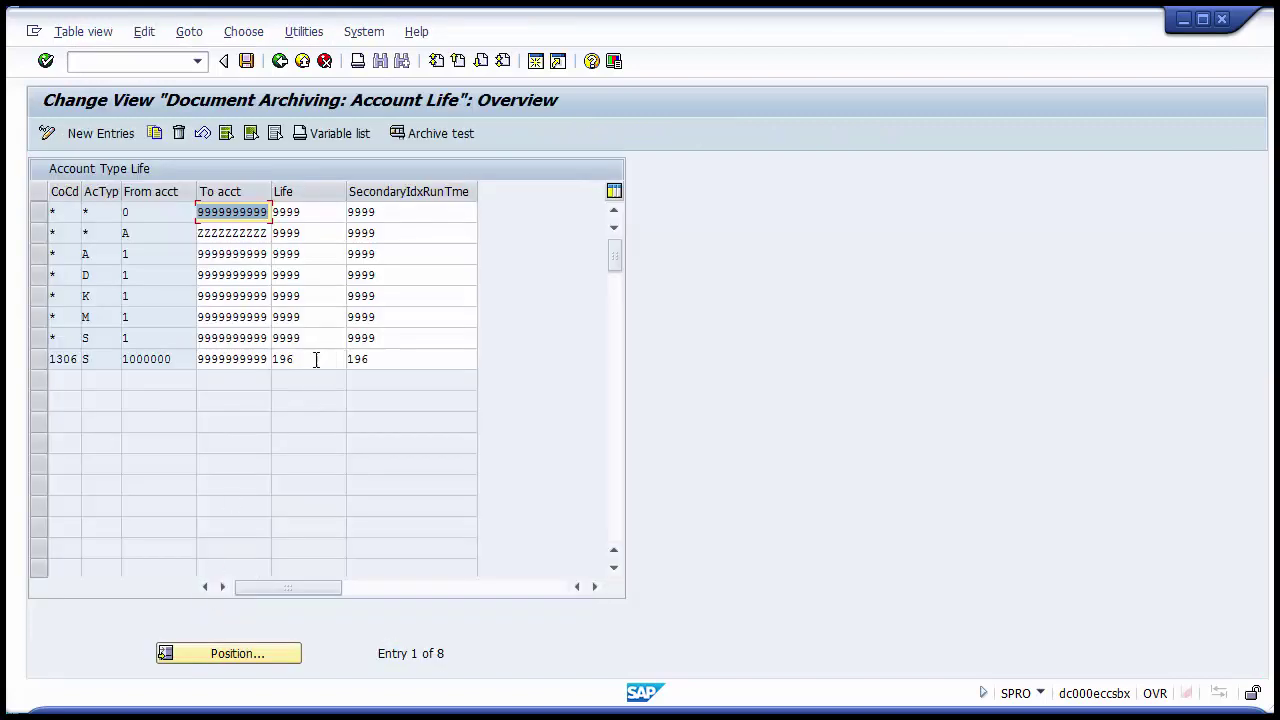
Set the life and secondary index run time of company code 1306's account type S entry to 90, and save it to the proposed customizing request.
click(312, 360)
key(BackSpace)
key(BackSpace)
key(BackSpace)
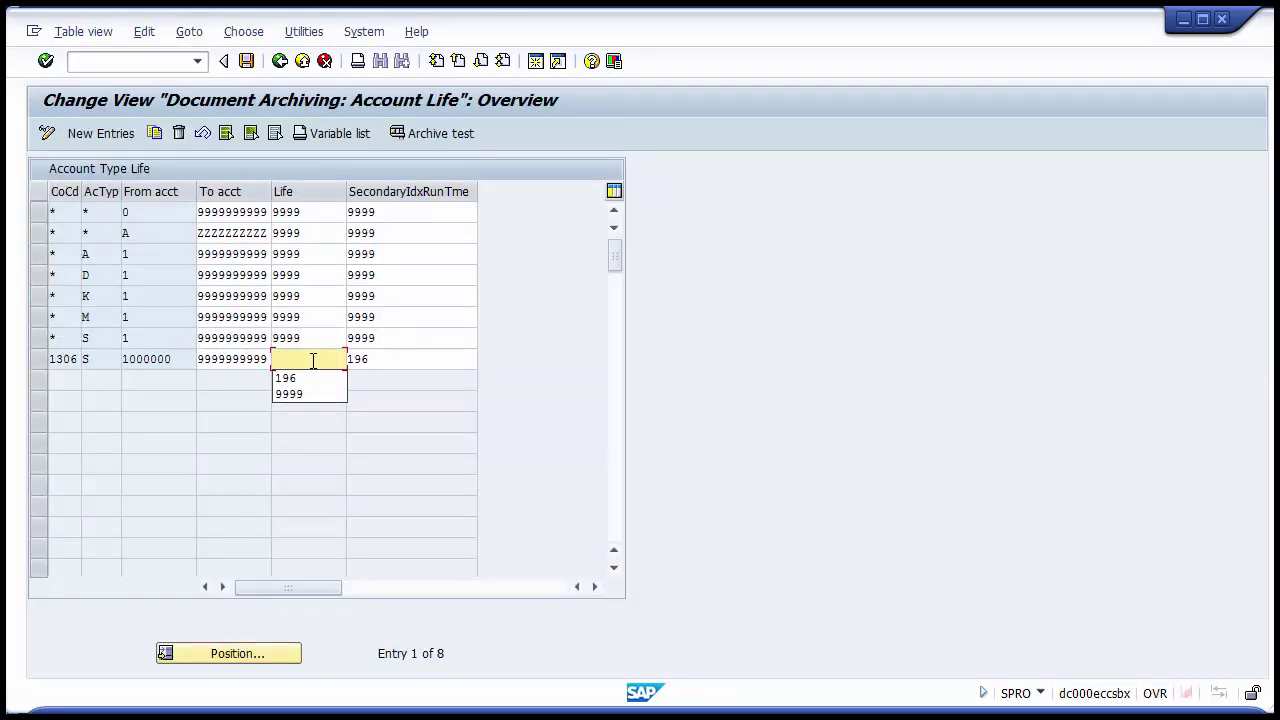
text(90)
click(385, 360)
key(BackSpace)
key(BackSpace)
key(BackSpace)
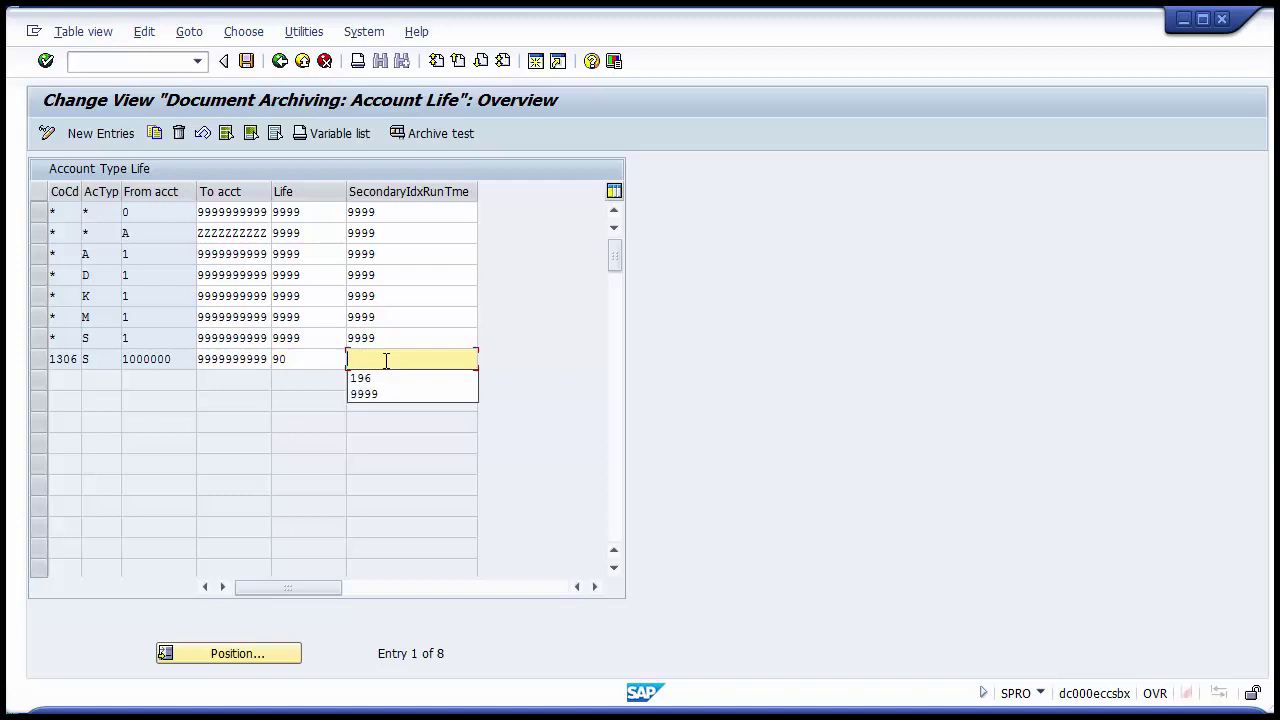
text(90)
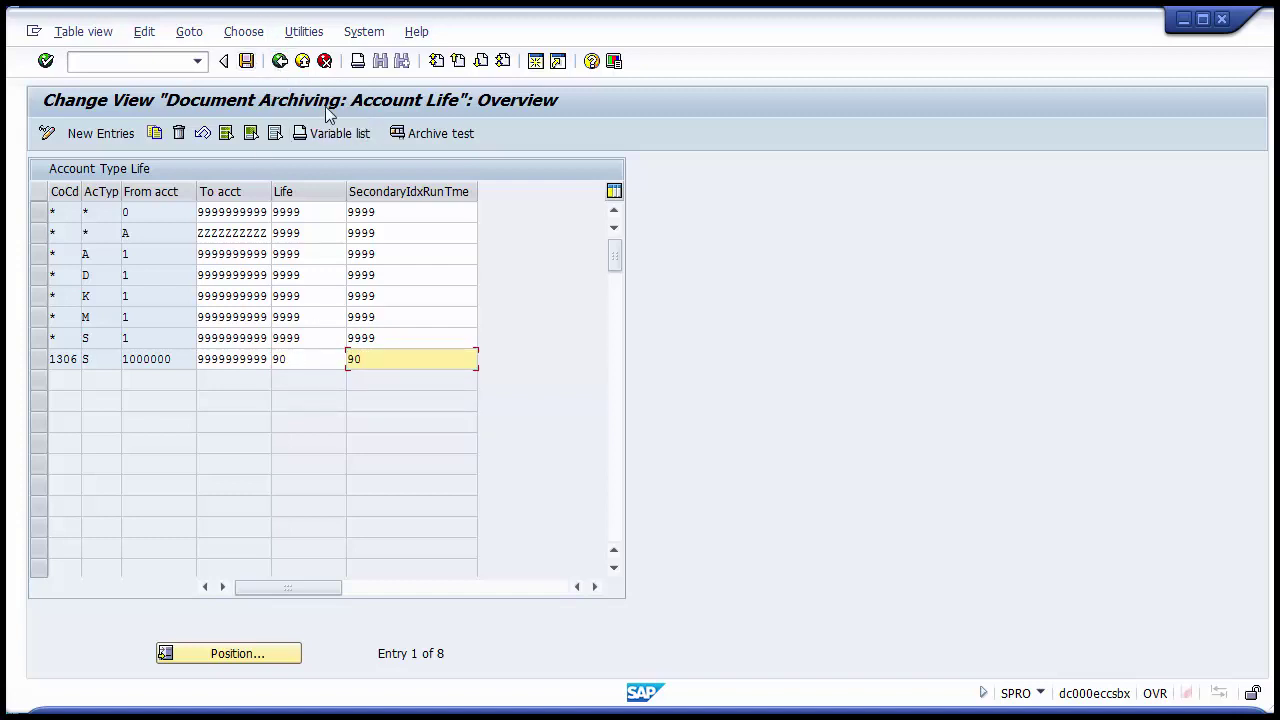
click(247, 66)
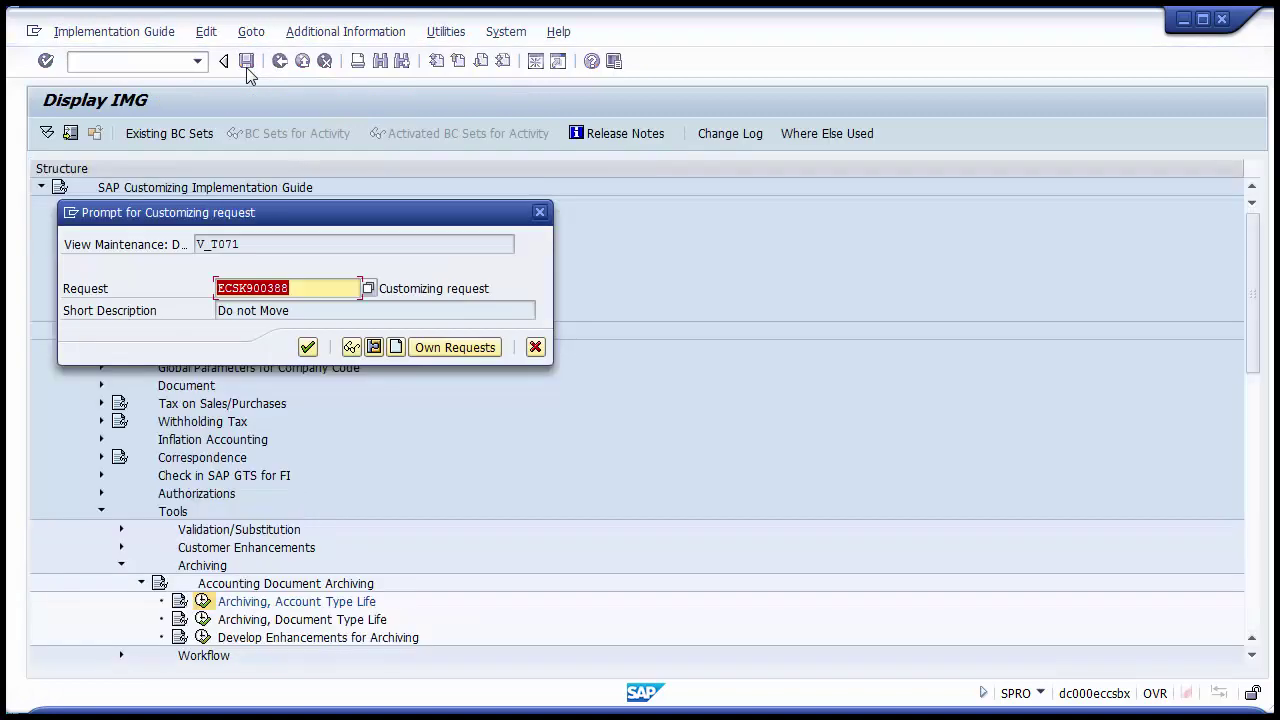
click(308, 350)
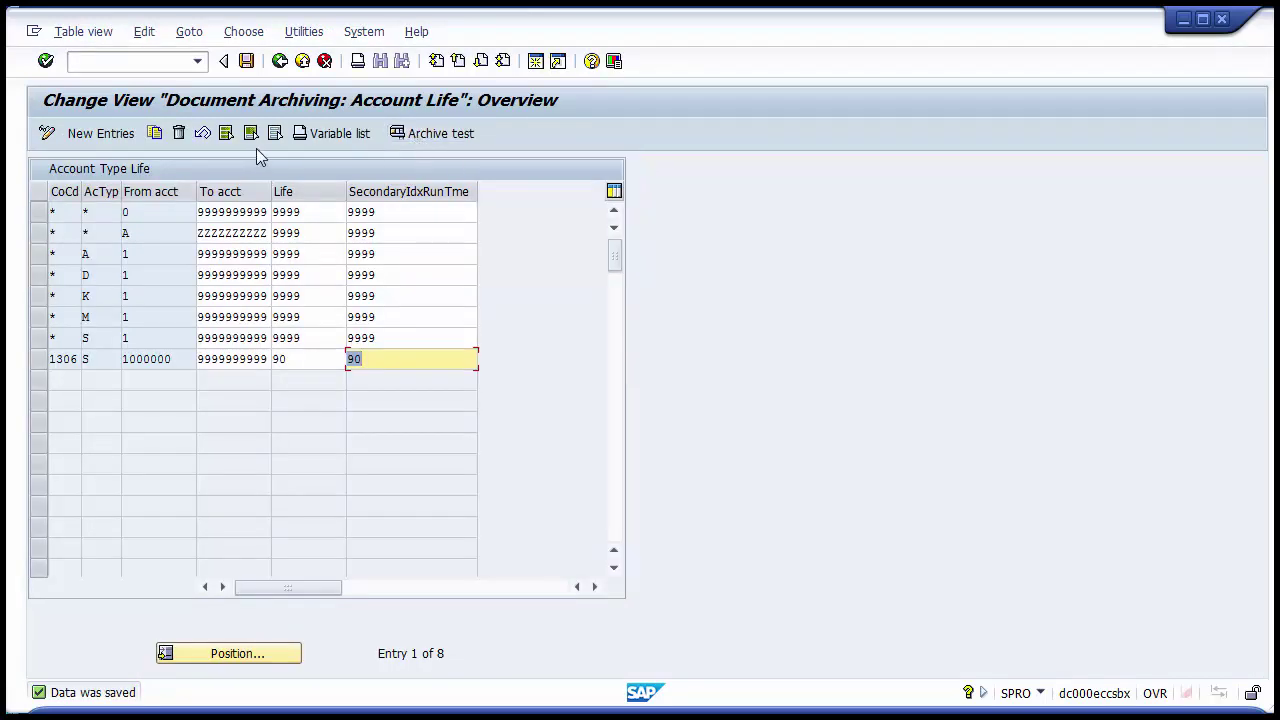
Run the archive test again for document 200000001, company code 1306, fiscal year 2015, with 40 minimum days in system.
click(436, 136)
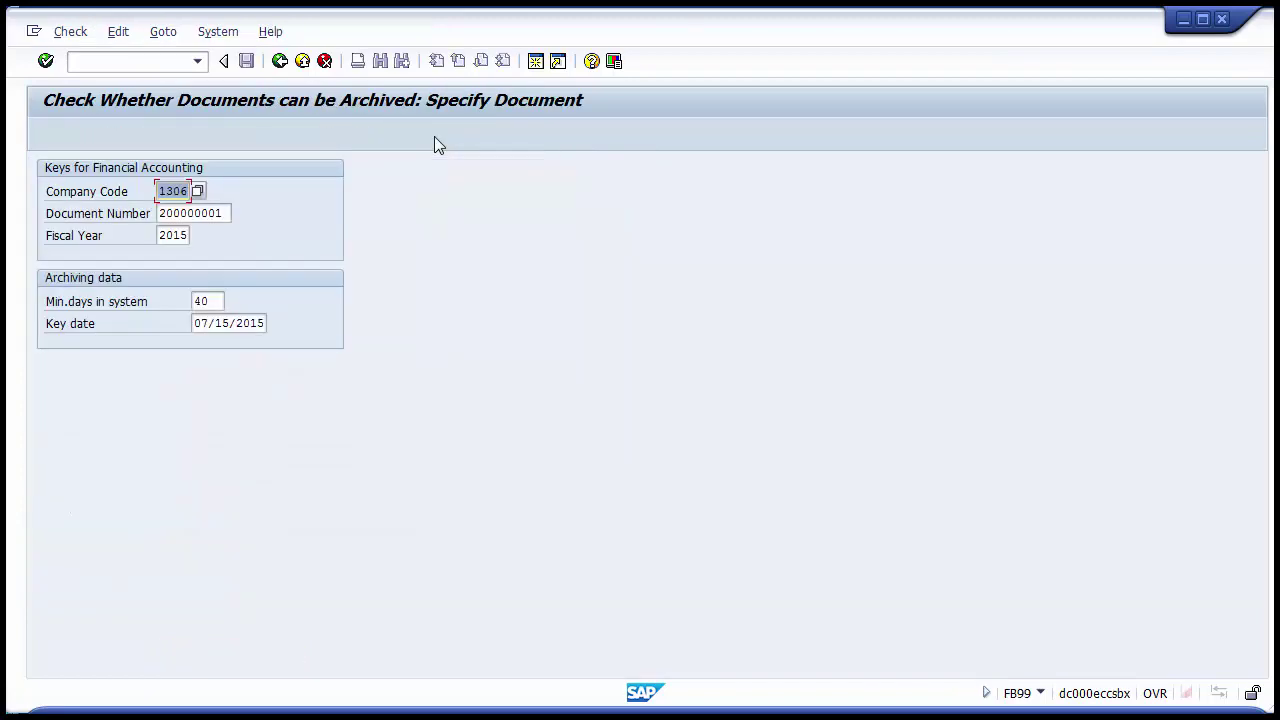
click(176, 213)
click(167, 190)
click(217, 305)
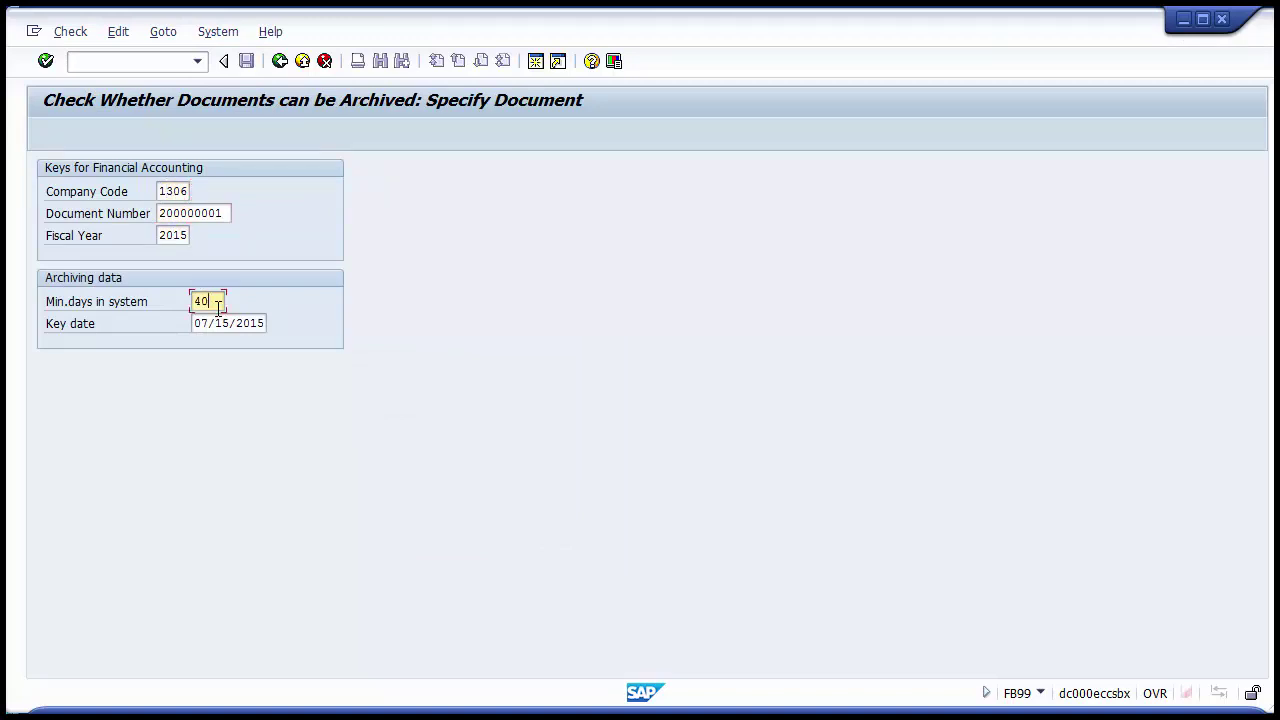
key(Return)
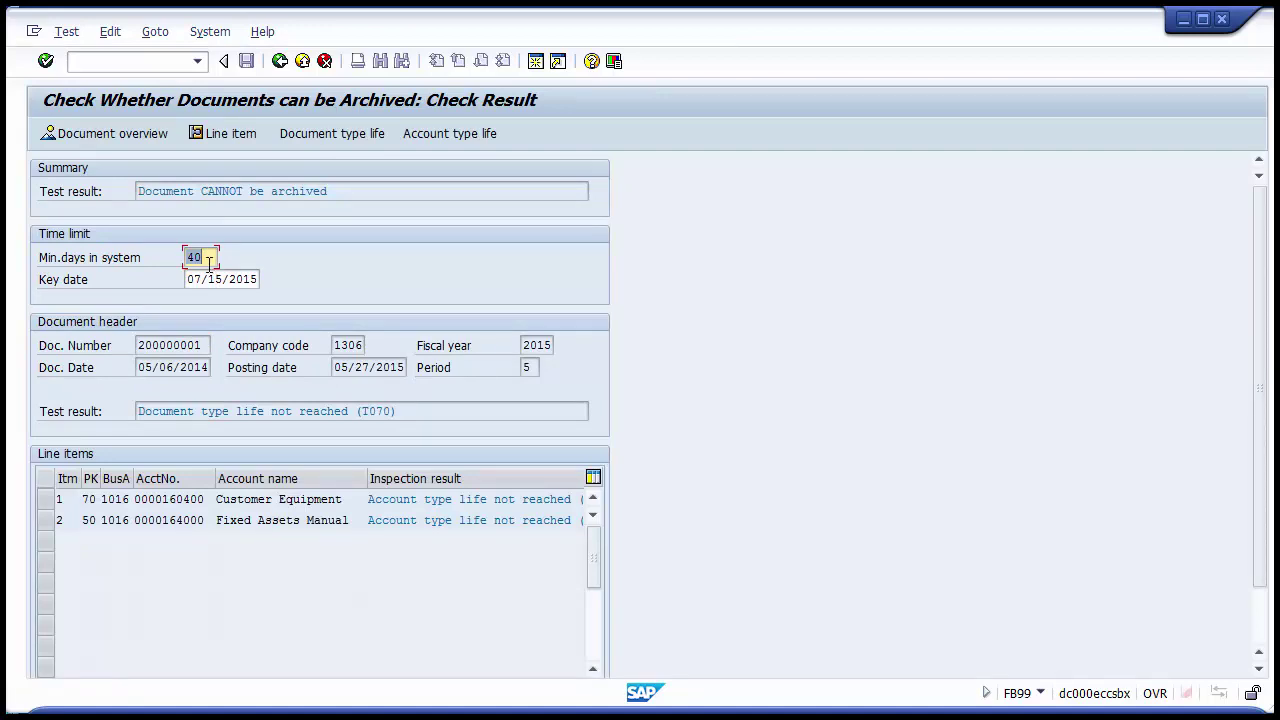
Empty the minimum days in system on the check result and highlight the summary test result.
key(Delete)
double_click(343, 191)
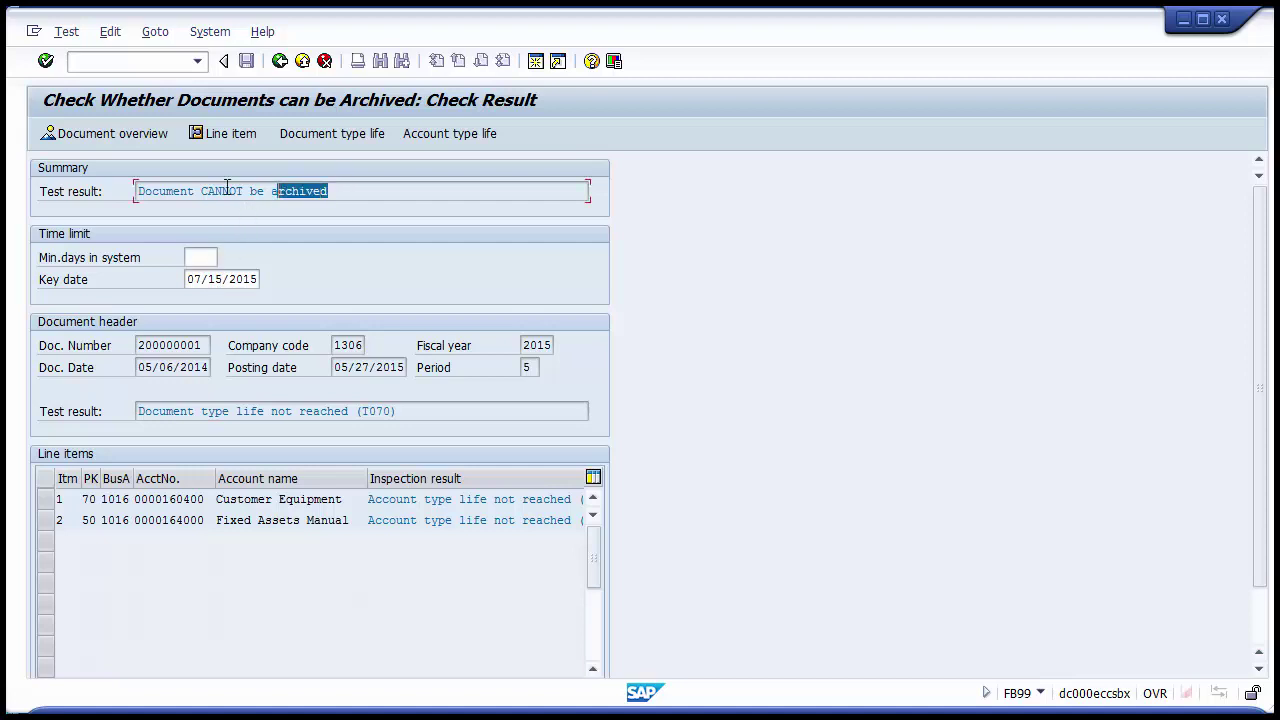
drag(228, 190, 122, 196)
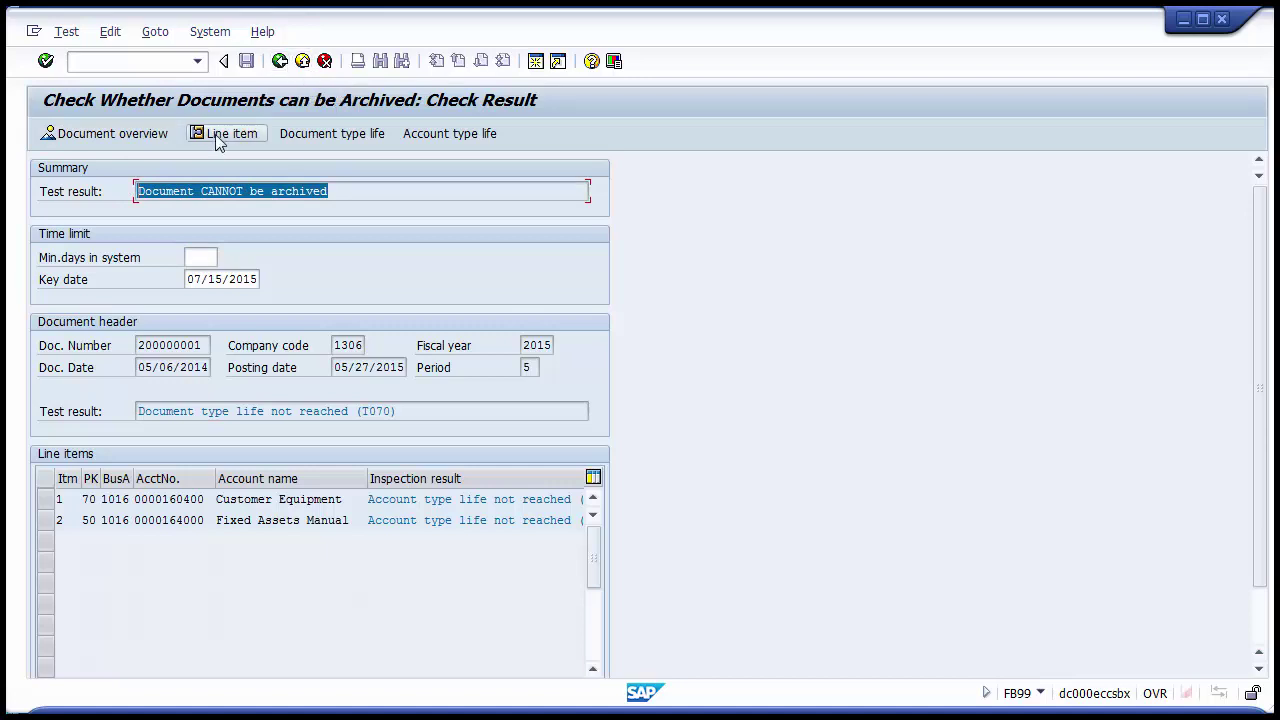
Try to open the account type life from the check result, declining the locked data display, and return to the implementation guide structure.
click(448, 136)
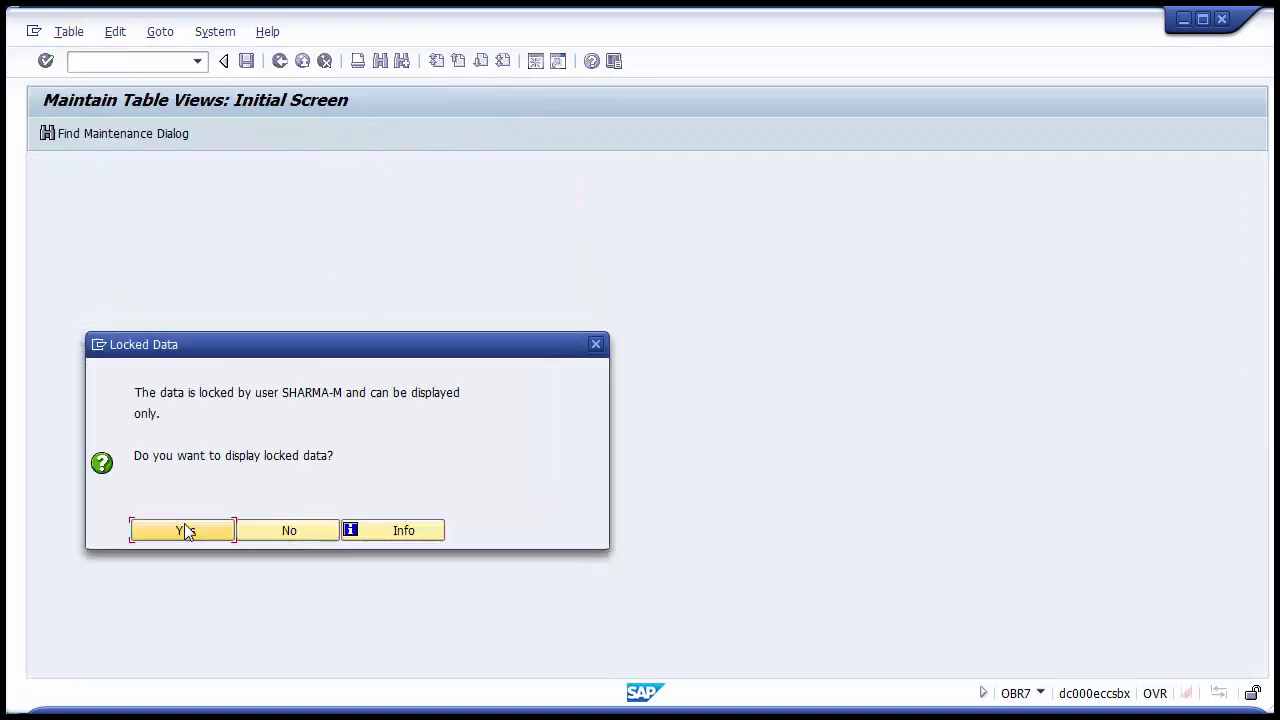
click(278, 527)
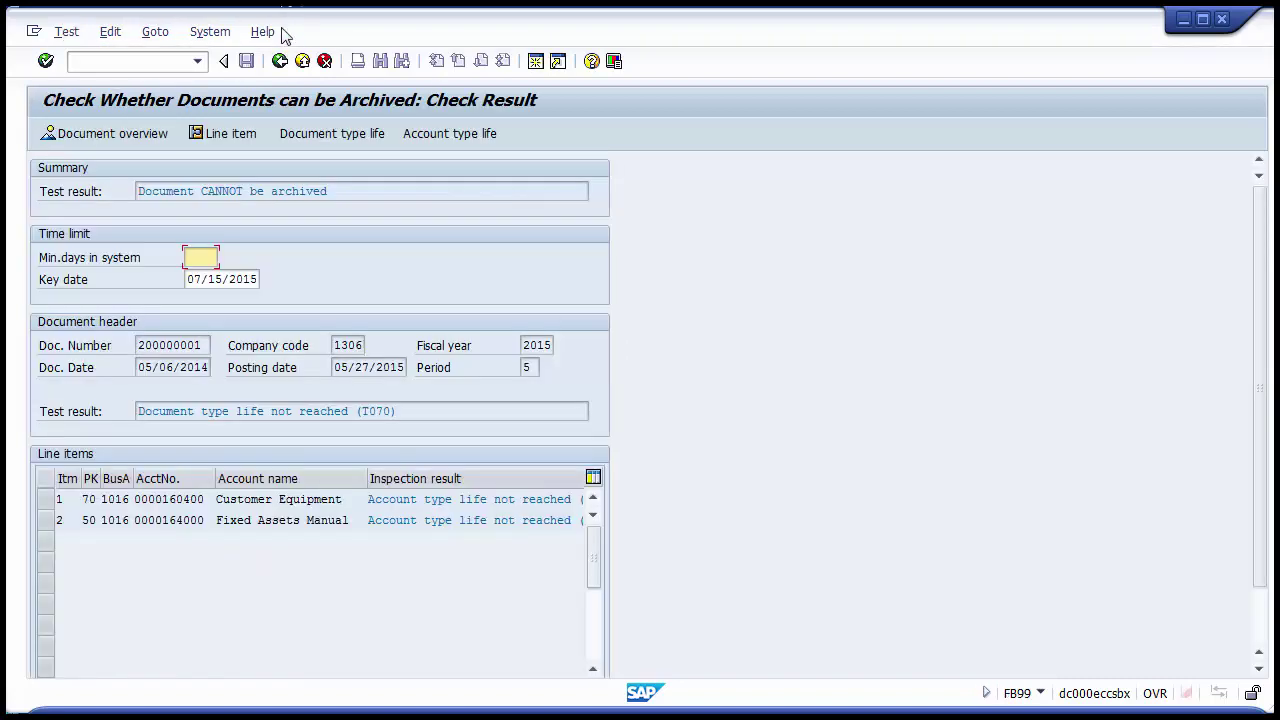
click(280, 61)
click(280, 61)
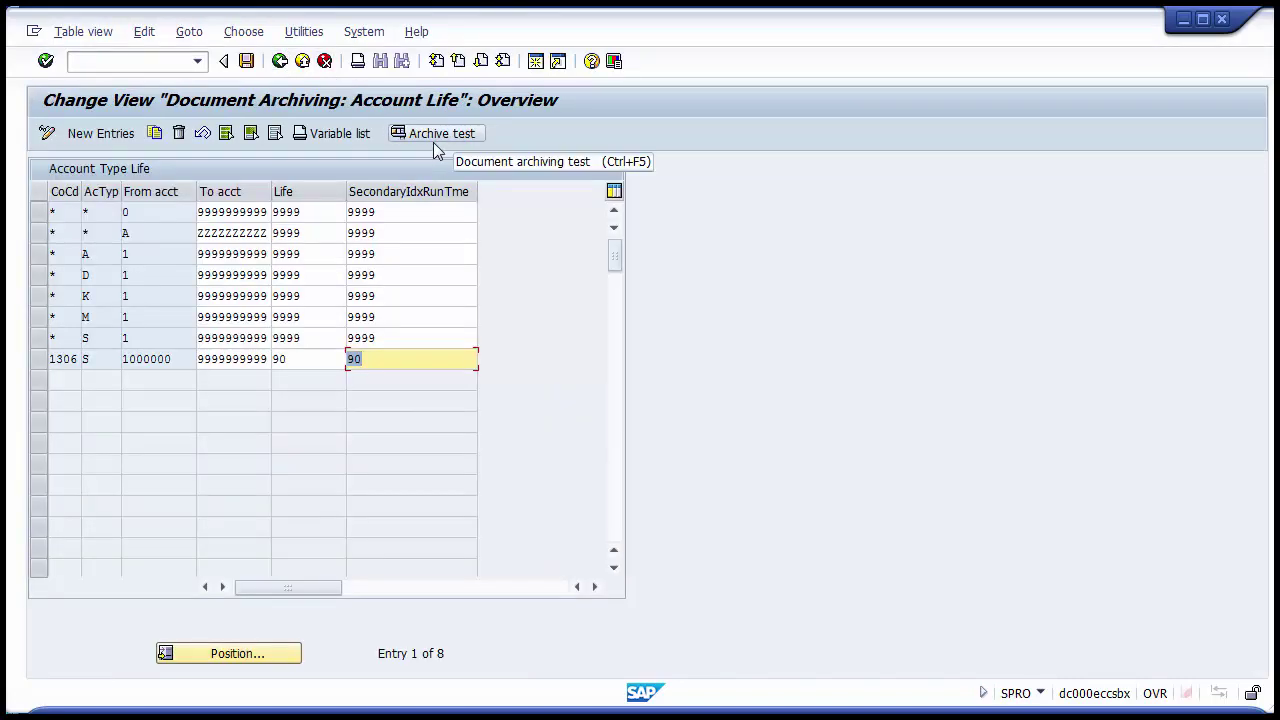
click(280, 61)
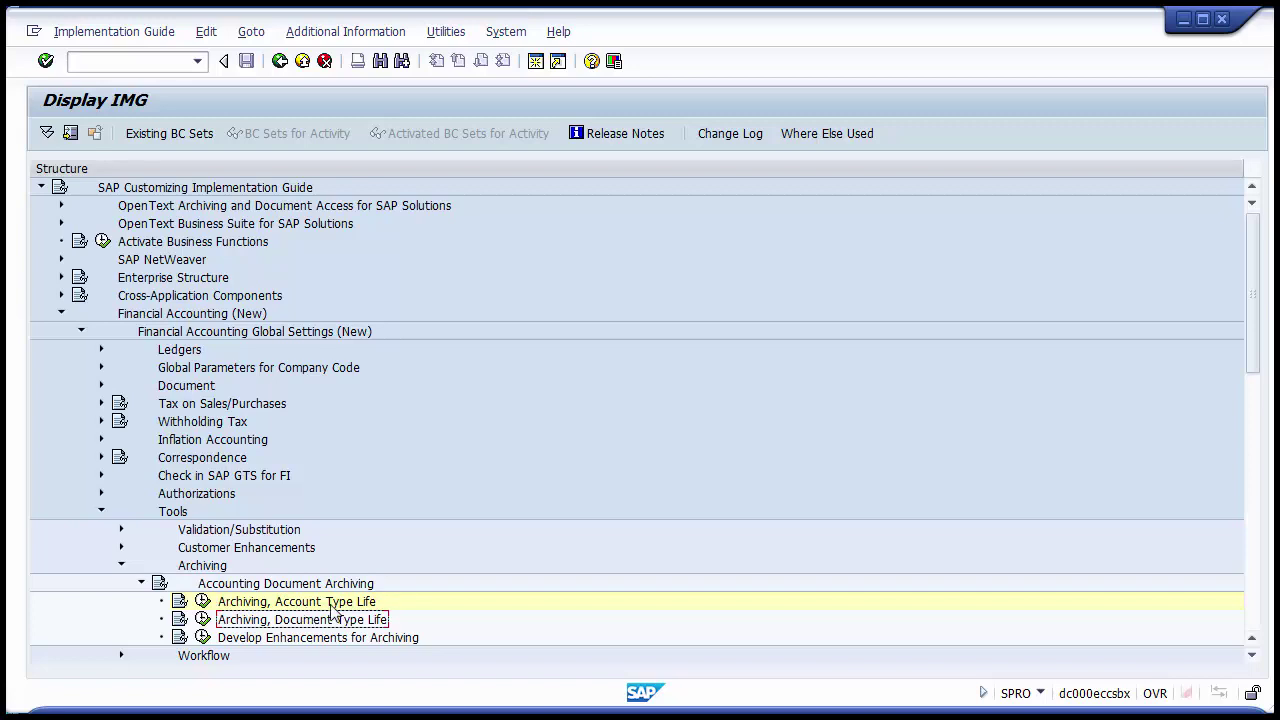
Switch to the PowerPoint presentation and review the account type life and document type life items on the Configuration Steps slide.
key(alt+Tab)
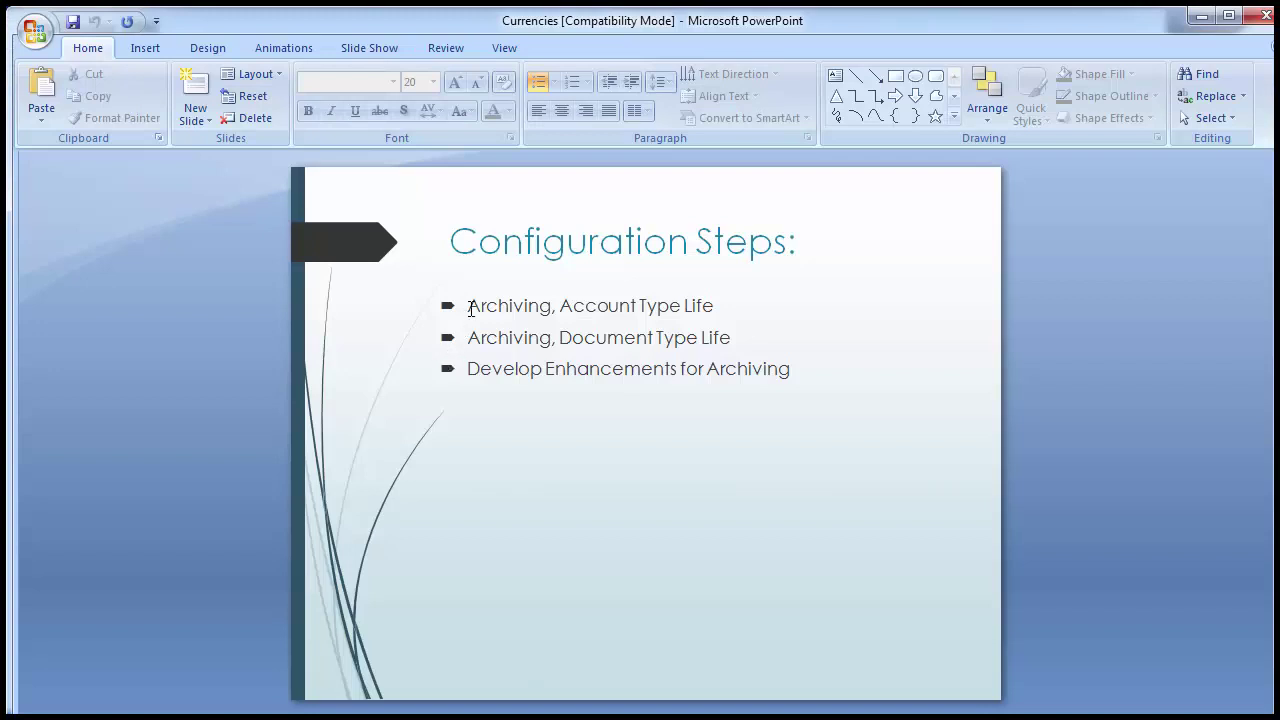
drag(469, 306, 731, 340)
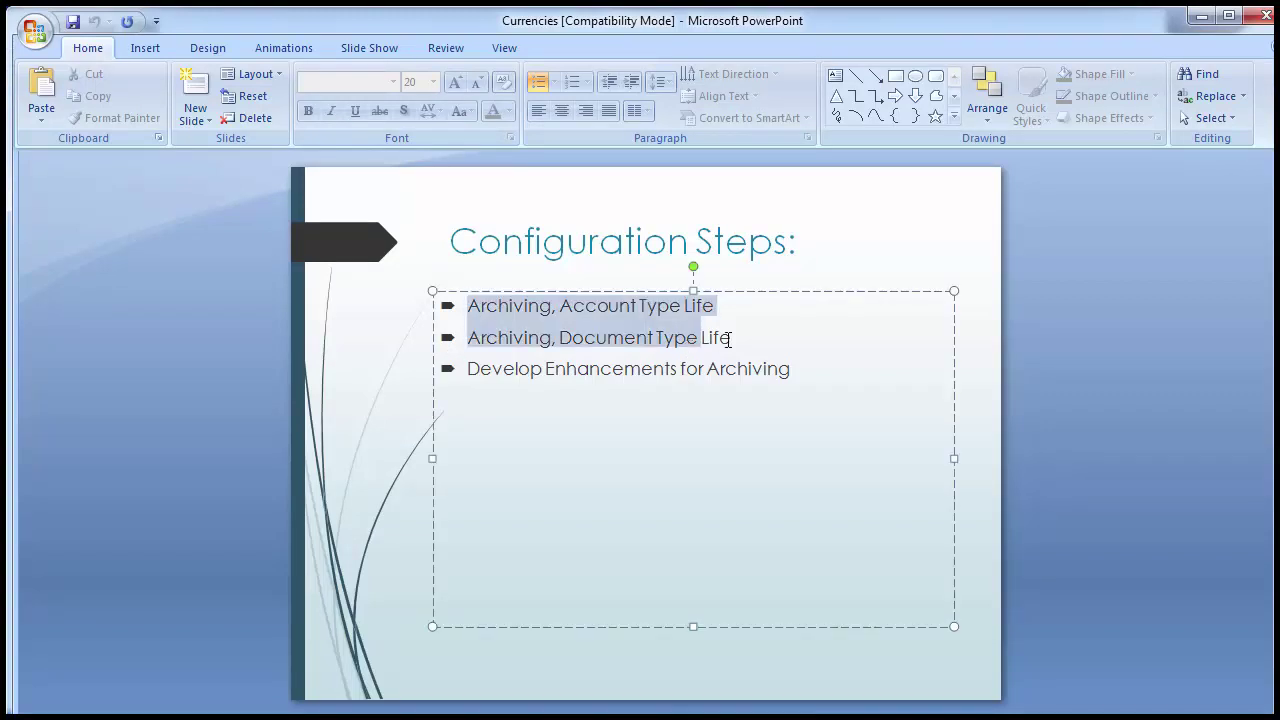
click(731, 340)
click(590, 400)
click(415, 358)
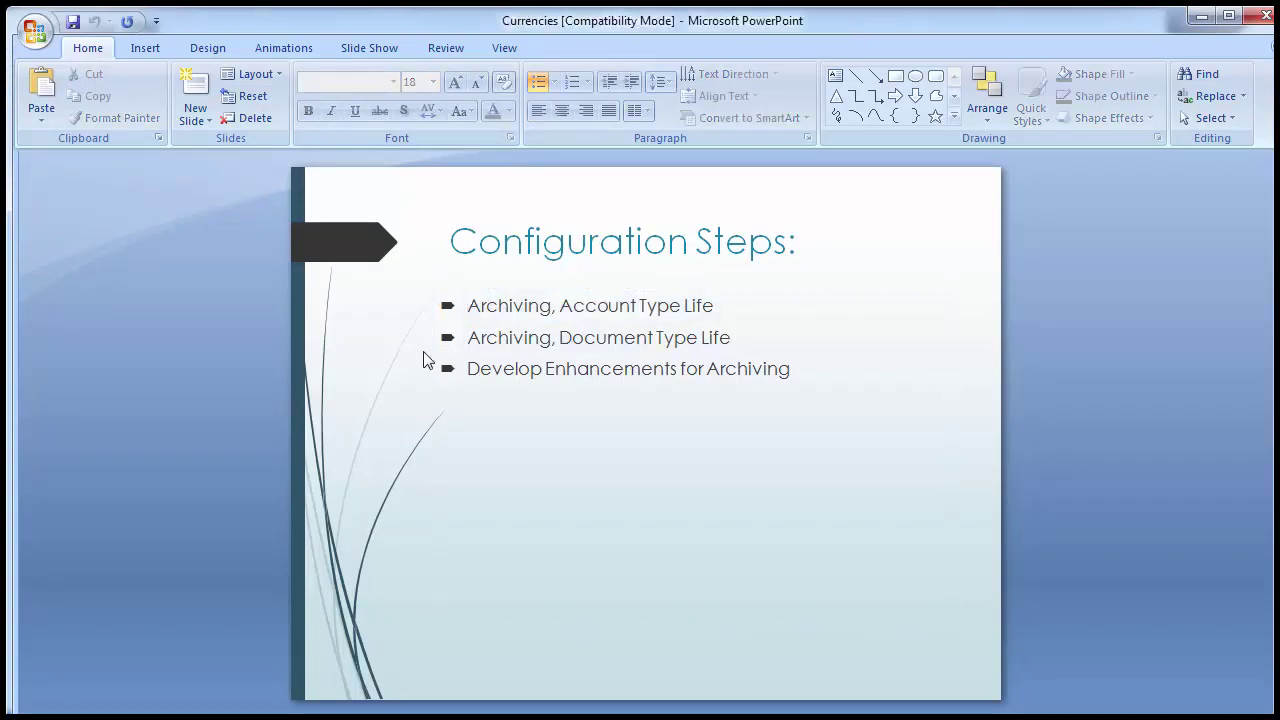